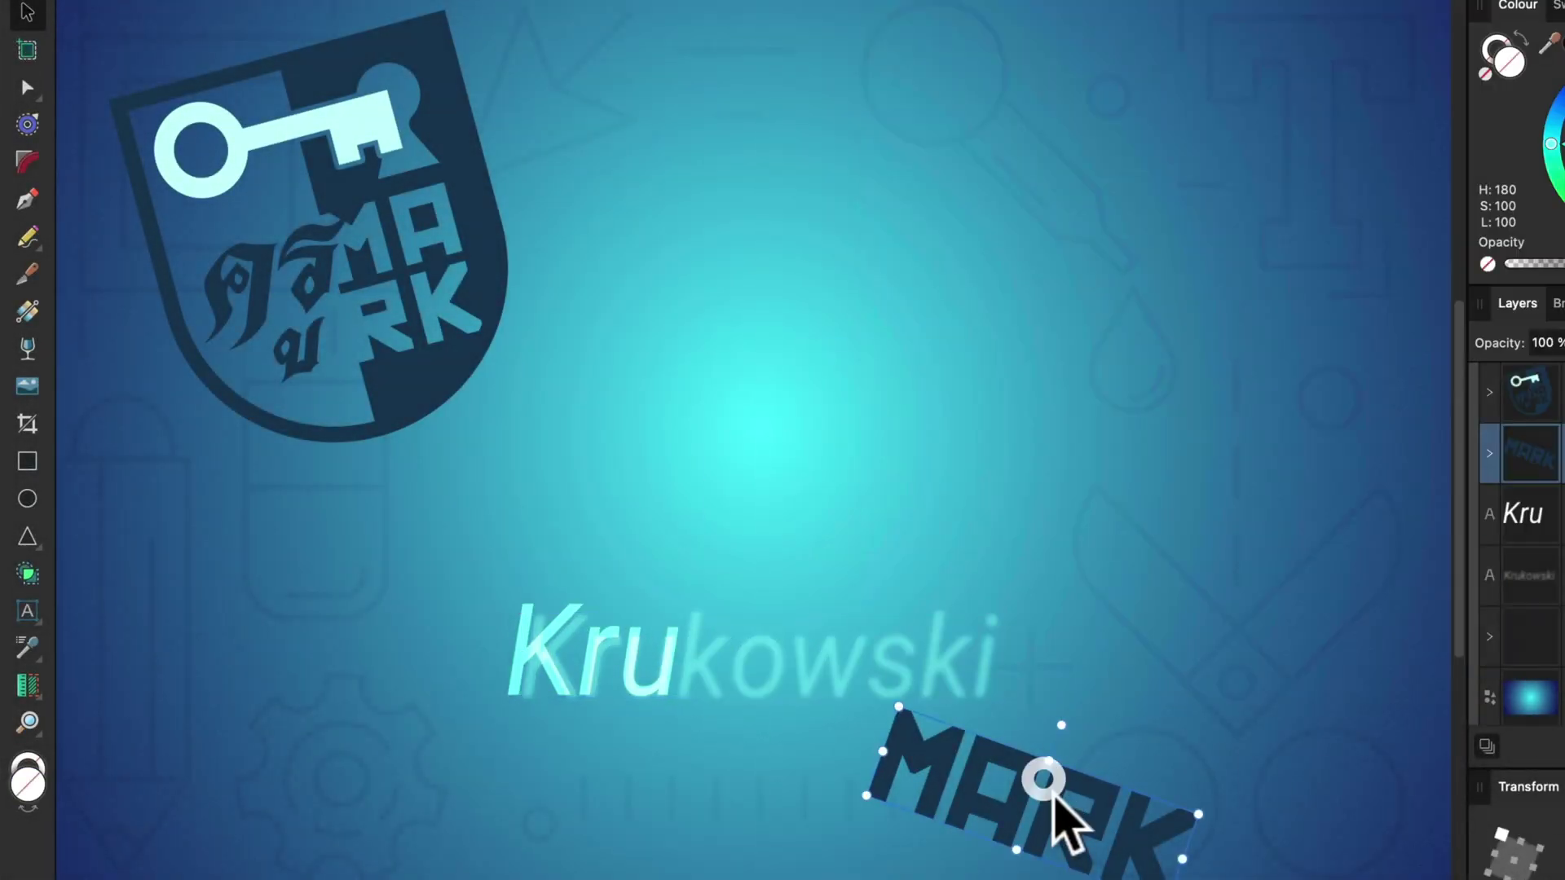
Step: Arrange the intro logo: MARK straightened below Krukowski and the shield centred, then deselected
{"action": "left_click_drag", "start_coordinate": [1048, 820], "coordinate": [883, 778]}
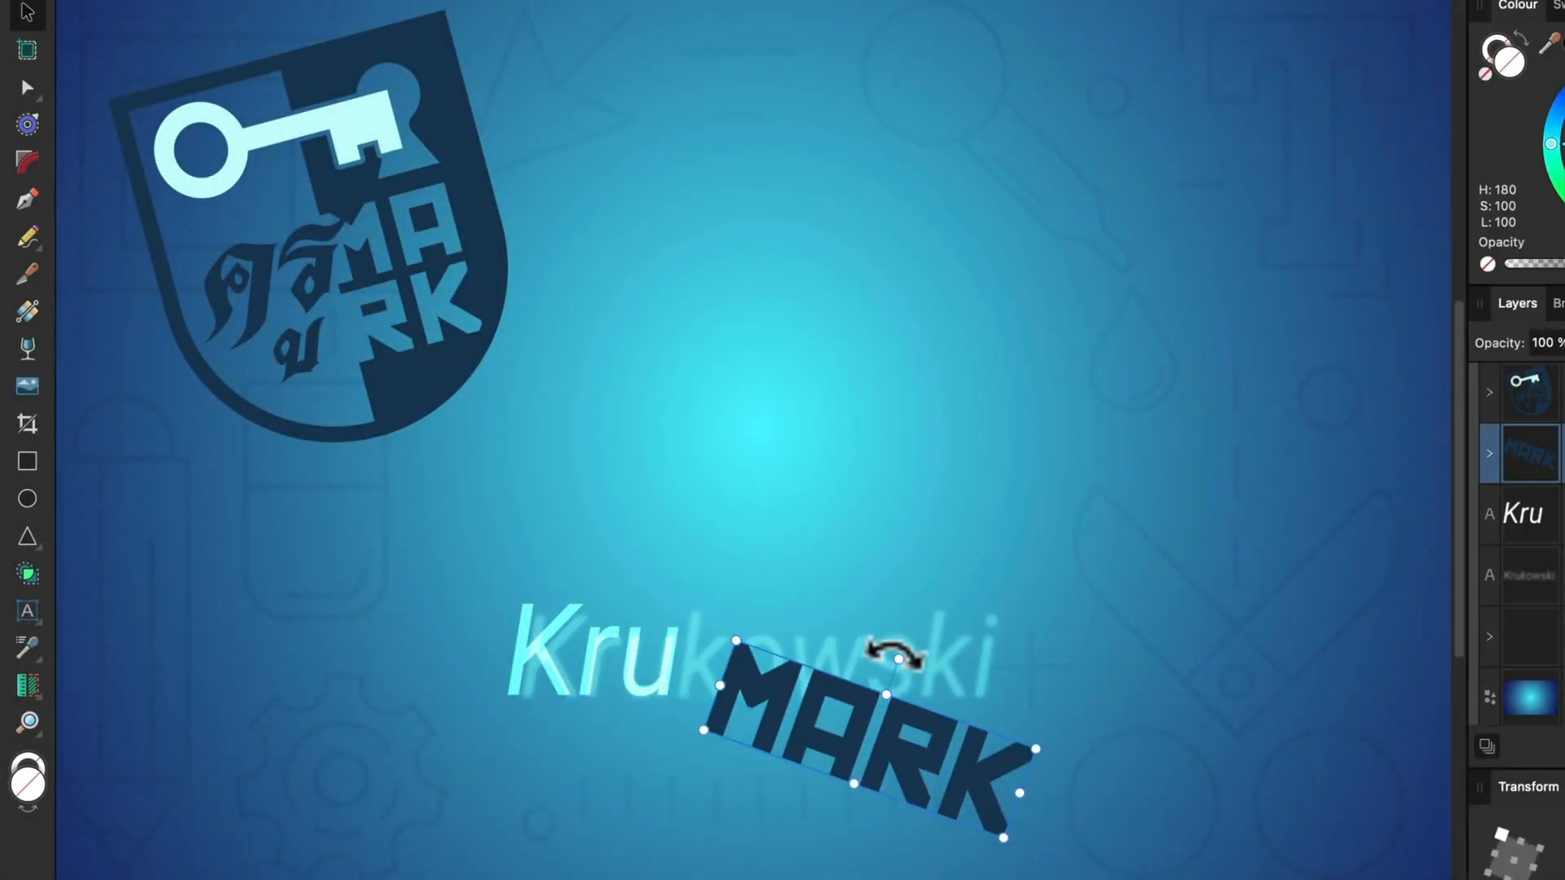
{"action": "left_click_drag", "start_coordinate": [897, 657], "coordinate": [926, 751]}
{"action": "left_click_drag", "start_coordinate": [441, 366], "coordinate": [803, 461]}
{"action": "left_click_drag", "start_coordinate": [685, 73], "coordinate": [735, 112]}
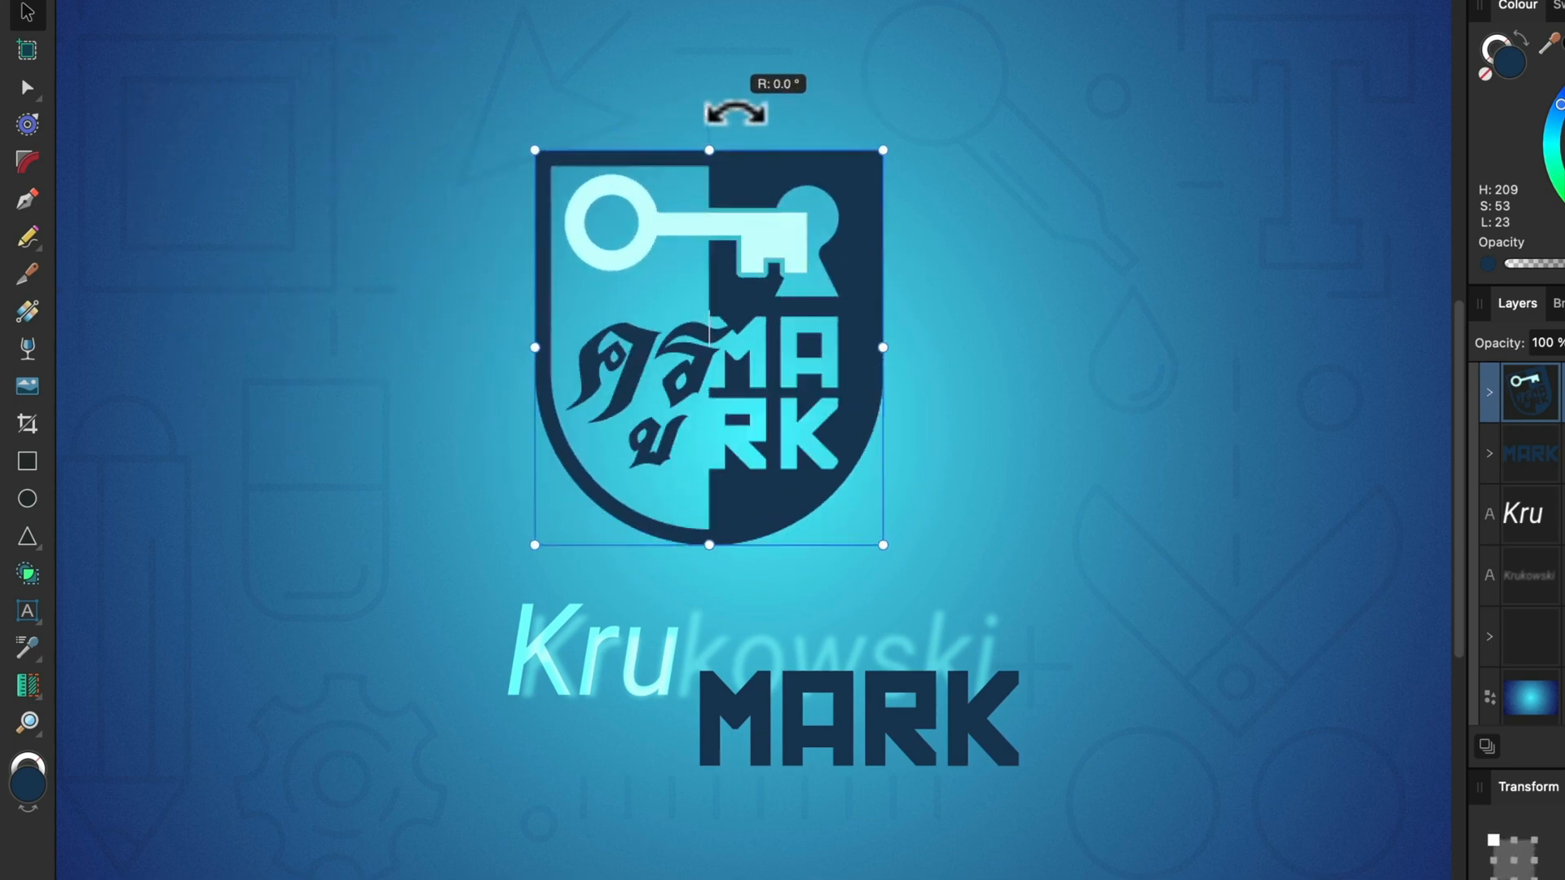
{"action": "left_click_drag", "start_coordinate": [758, 306], "coordinate": [809, 340]}
{"action": "left_click", "coordinate": [1001, 272]}
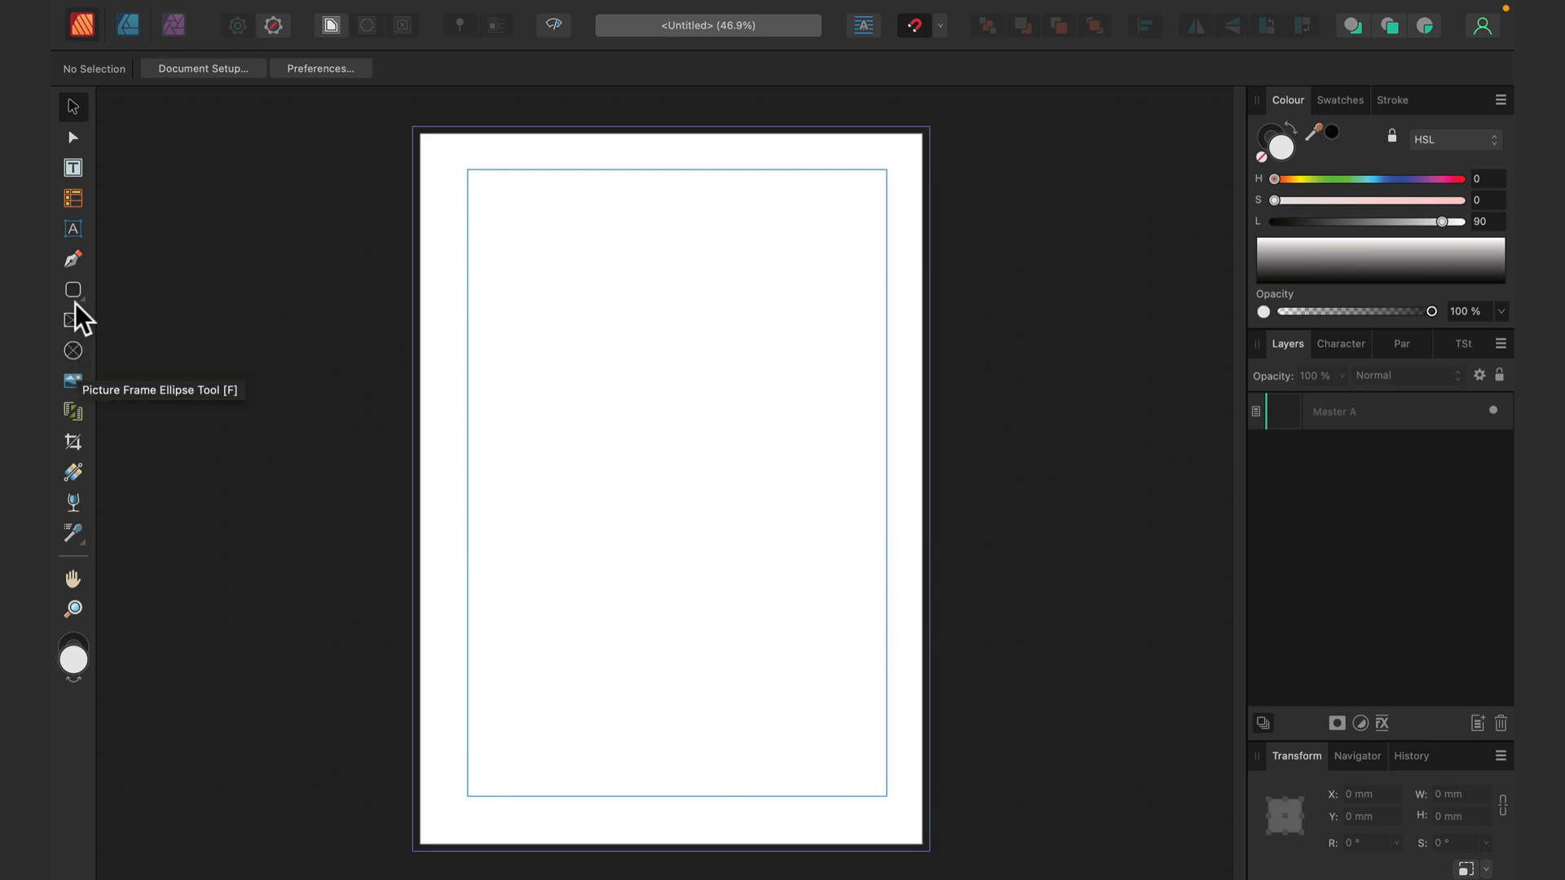
{"action": "left_click", "coordinate": [76, 319]}
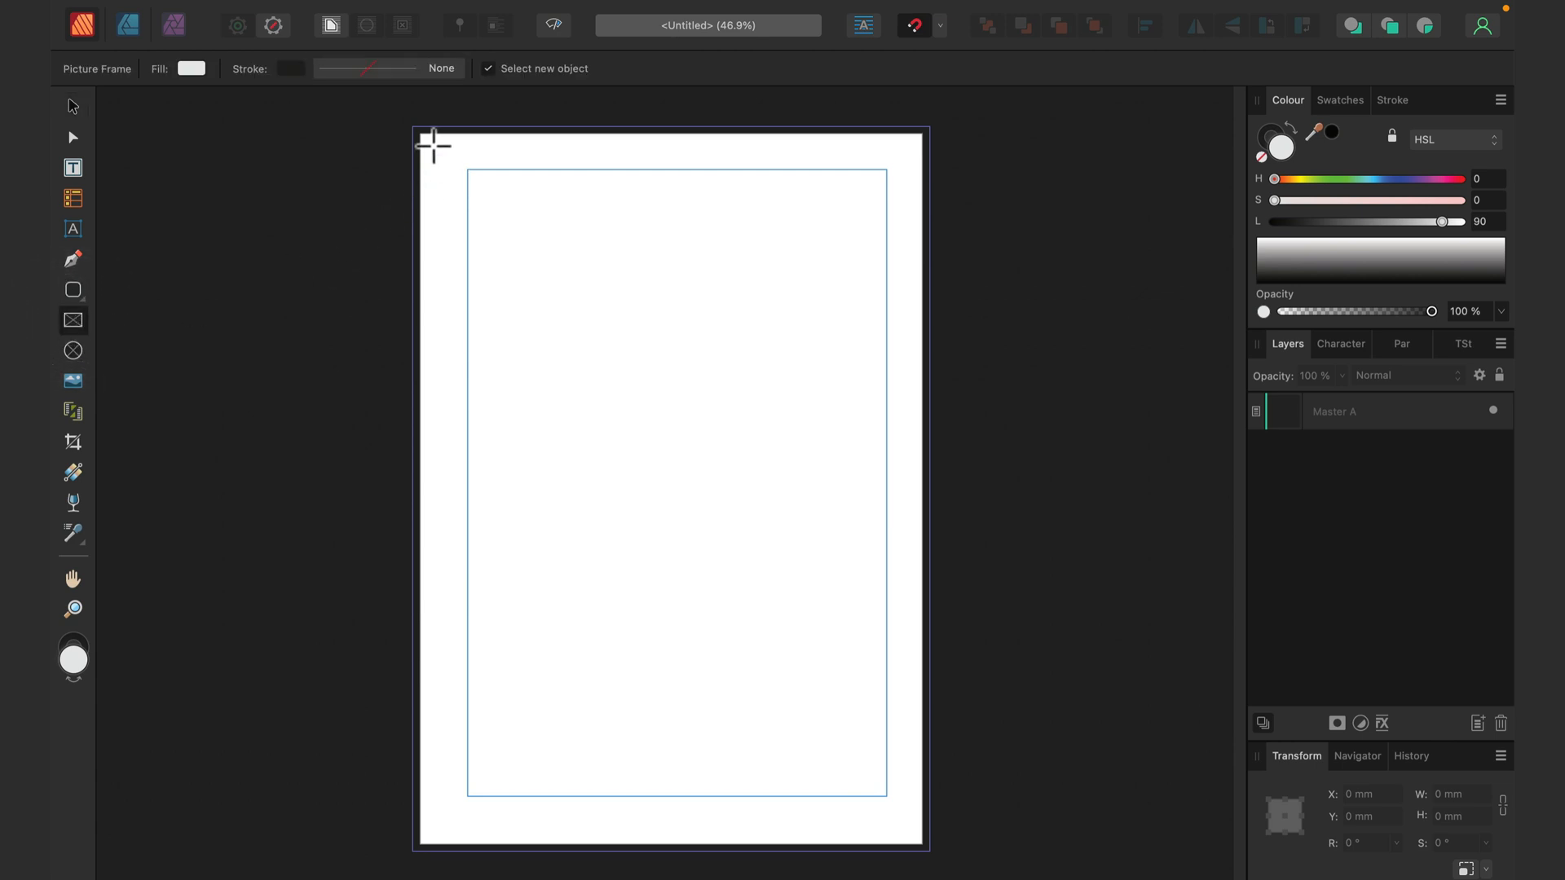
{"action": "mouse_move", "coordinate": [420, 135]}
{"action": "left_mouse_down"}
{"action": "mouse_move", "coordinate": [569, 257]}
{"action": "mouse_move", "coordinate": [924, 351]}
{"action": "mouse_move", "coordinate": [923, 397]}
{"action": "left_mouse_up"}
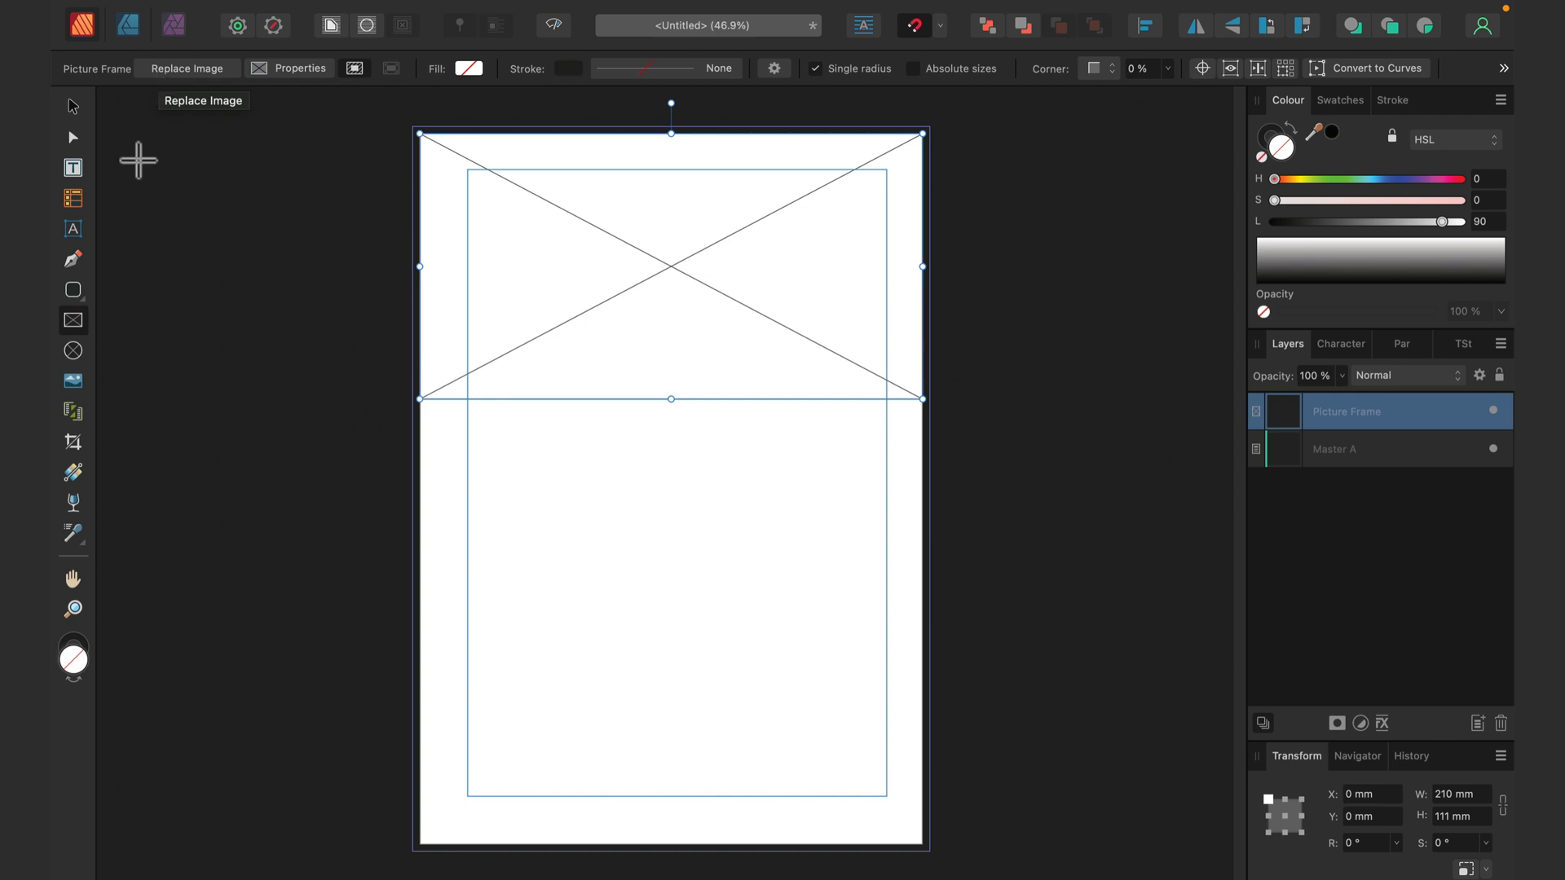
{"action": "left_click", "coordinate": [73, 352]}
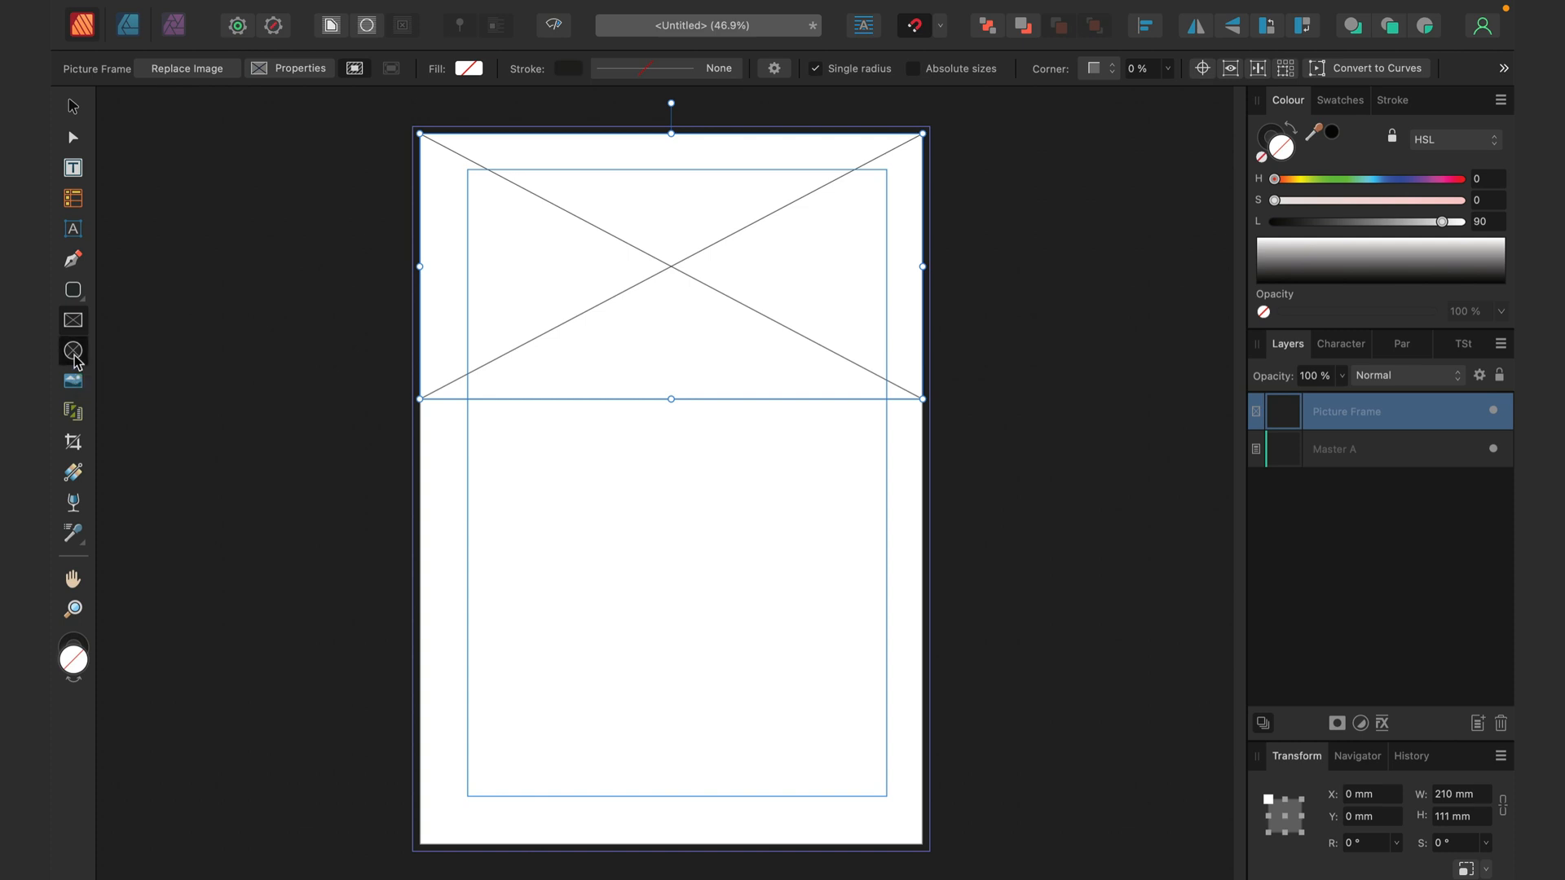
{"action": "mouse_move", "coordinate": [468, 483]}
{"action": "left_mouse_down"}
{"action": "mouse_move", "coordinate": [701, 593]}
{"action": "mouse_move", "coordinate": [735, 648]}
{"action": "mouse_move", "coordinate": [707, 685]}
{"action": "mouse_move", "coordinate": [649, 663]}
{"action": "left_mouse_up"}
{"action": "left_click", "coordinate": [75, 107]}
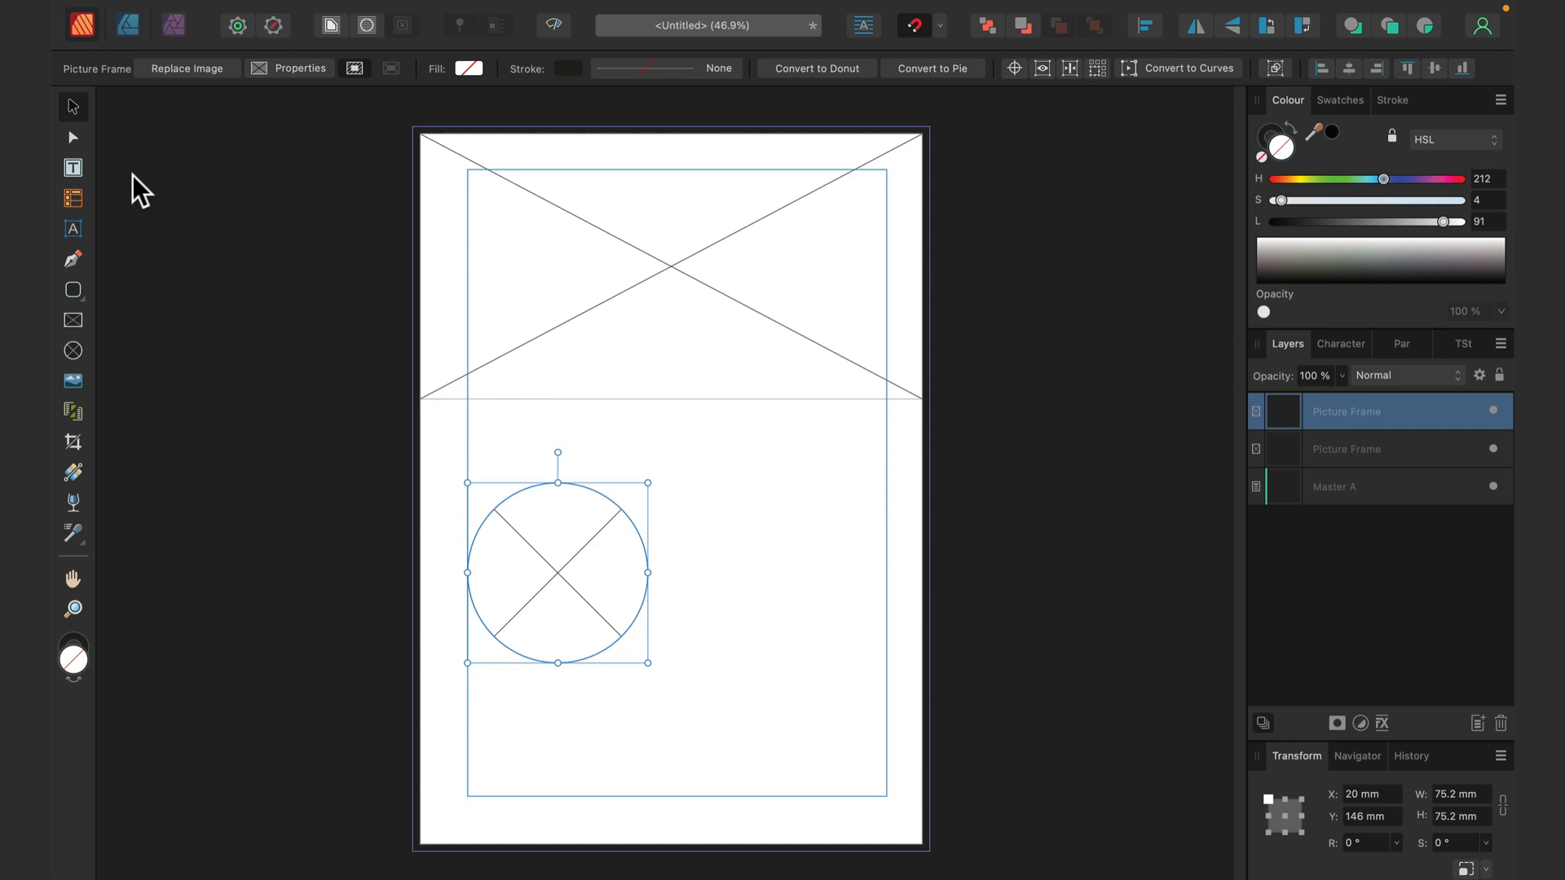
{"action": "key", "text": "Delete"}
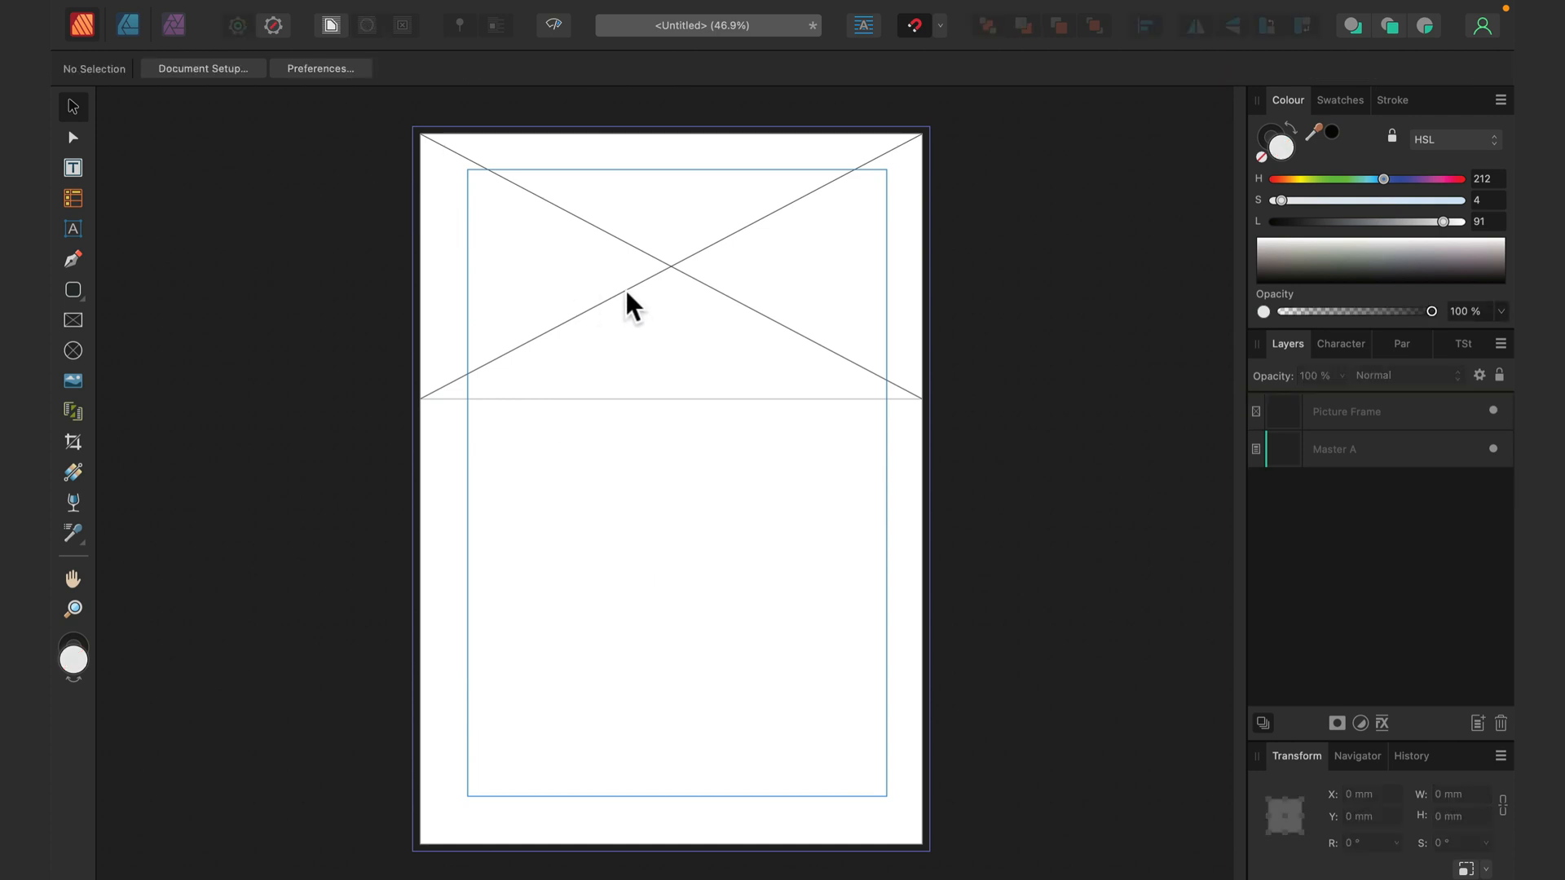
{"action": "left_click", "coordinate": [625, 290]}
{"action": "key", "text": "Delete"}
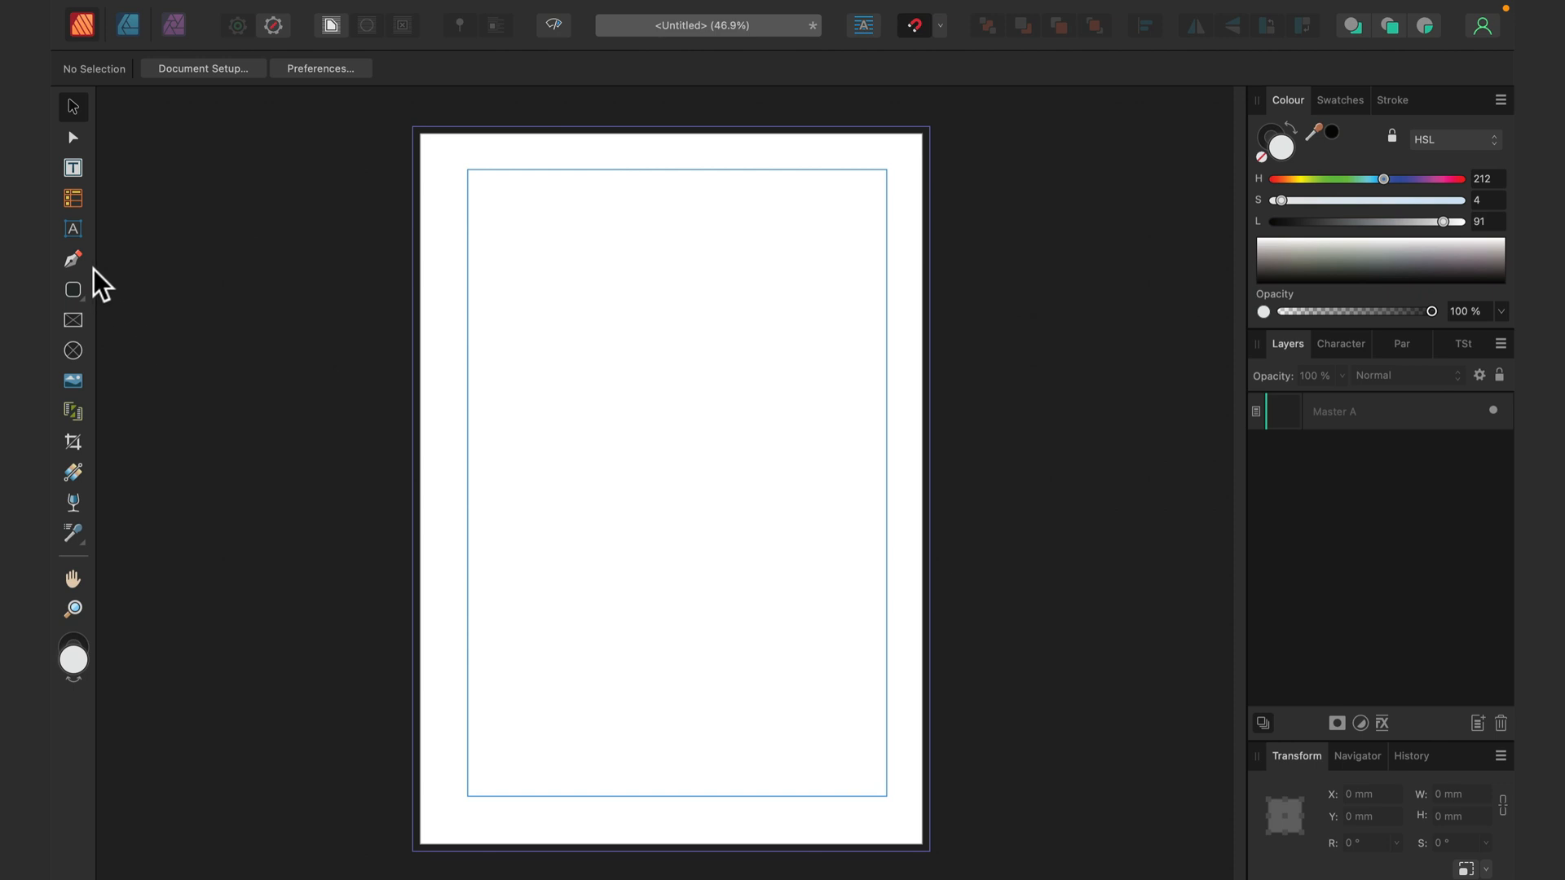
Step: Draw a closed five-node curved blob with the Pen Tool and smooth its top curve
{"action": "left_click", "coordinate": [72, 259]}
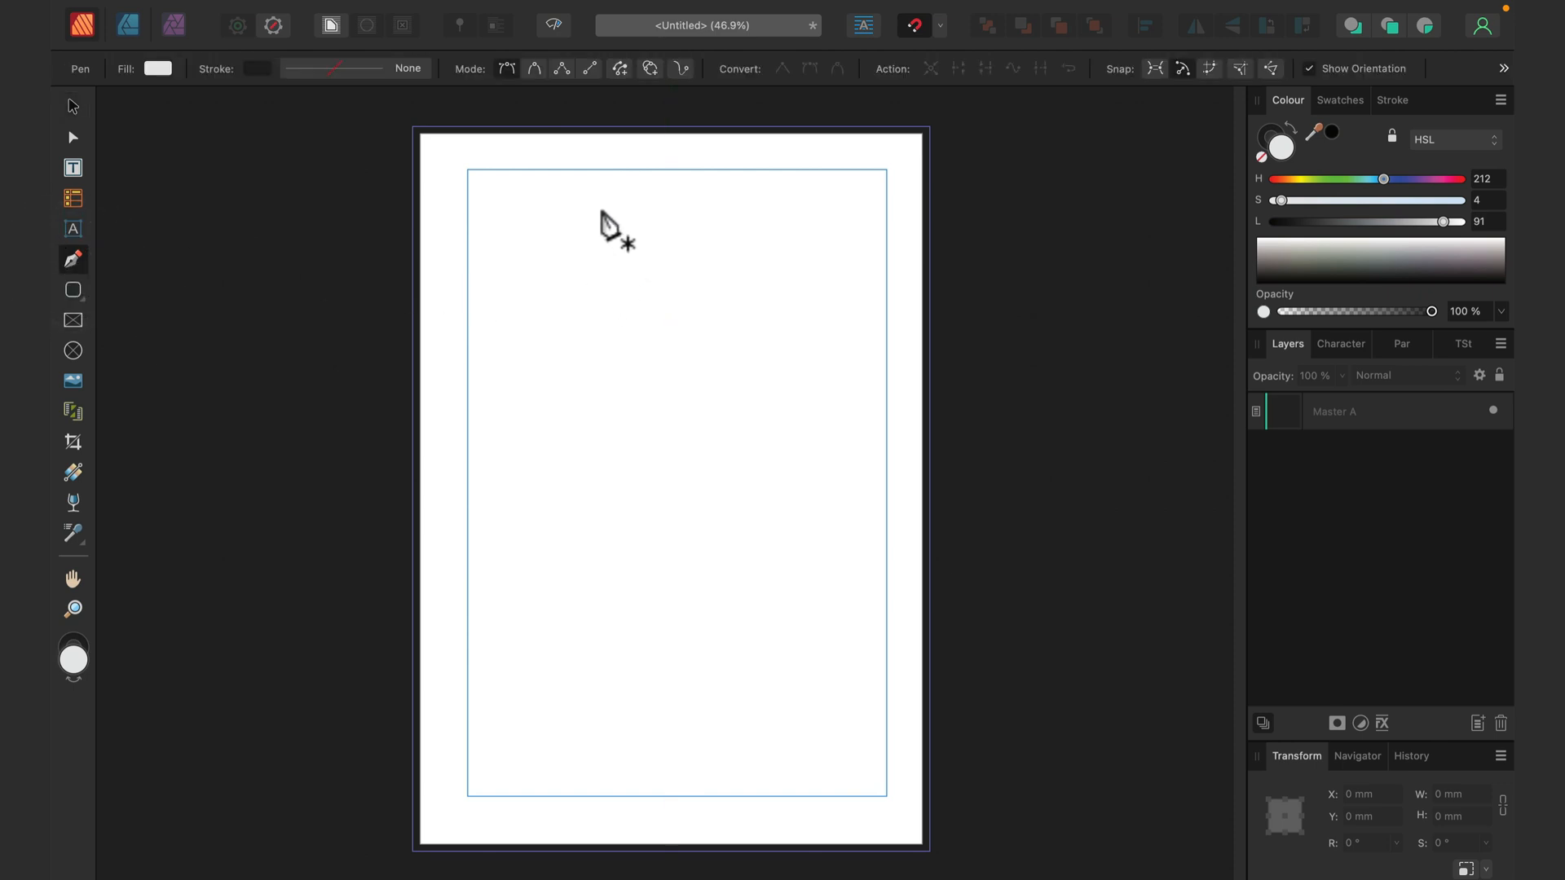
{"action": "left_click_drag", "start_coordinate": [610, 216], "coordinate": [593, 229]}
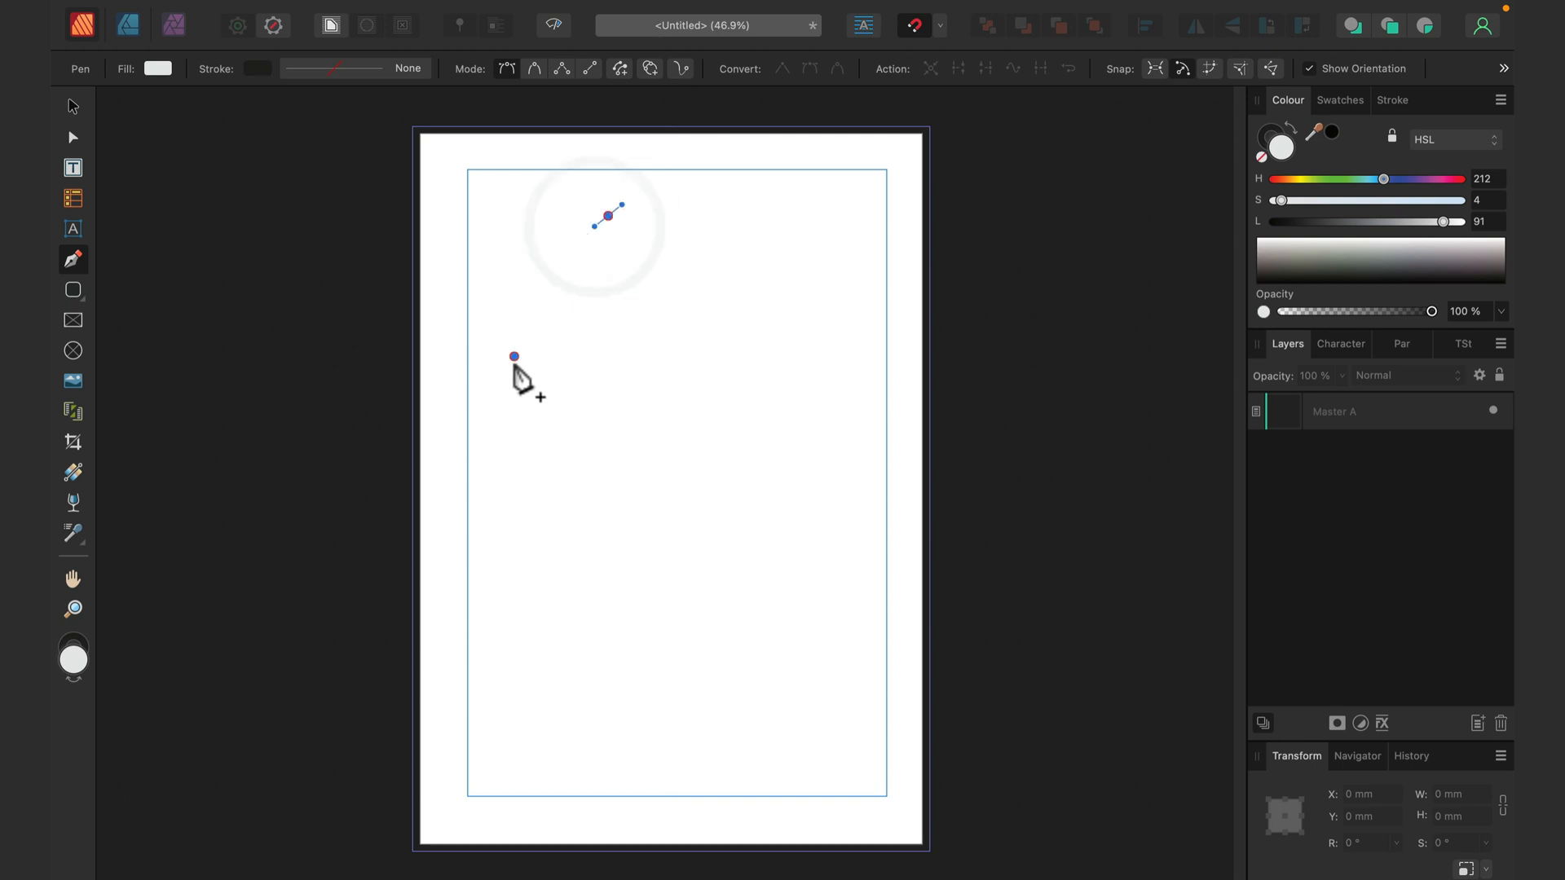
{"action": "left_click_drag", "start_coordinate": [514, 356], "coordinate": [576, 421]}
{"action": "left_click_drag", "start_coordinate": [575, 539], "coordinate": [542, 583]}
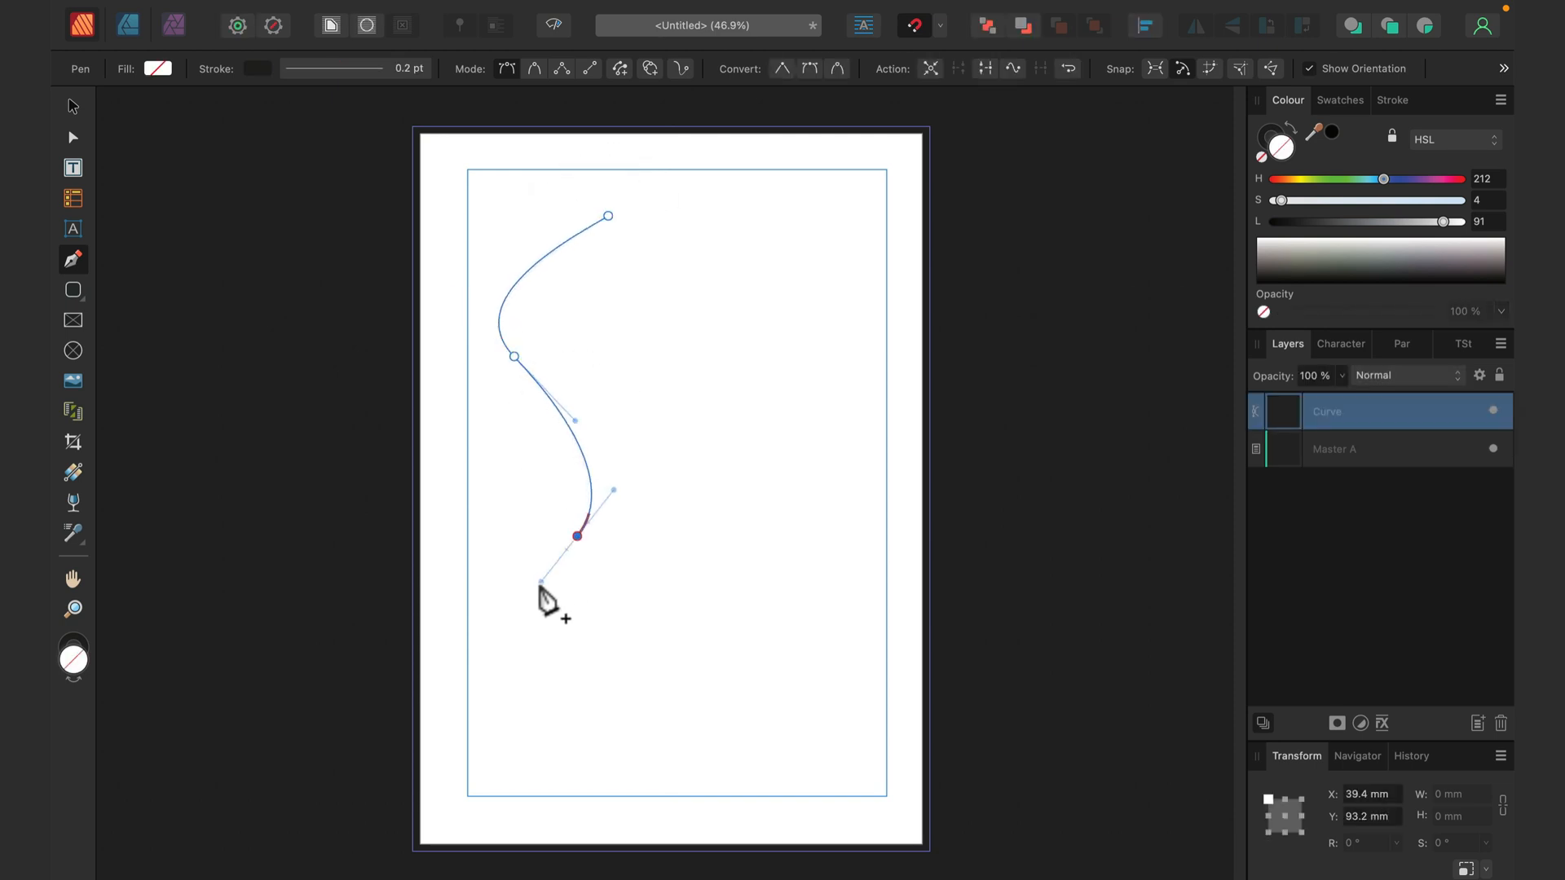
{"action": "left_click_drag", "start_coordinate": [703, 597], "coordinate": [778, 514]}
{"action": "left_click_drag", "start_coordinate": [769, 358], "coordinate": [717, 315]}
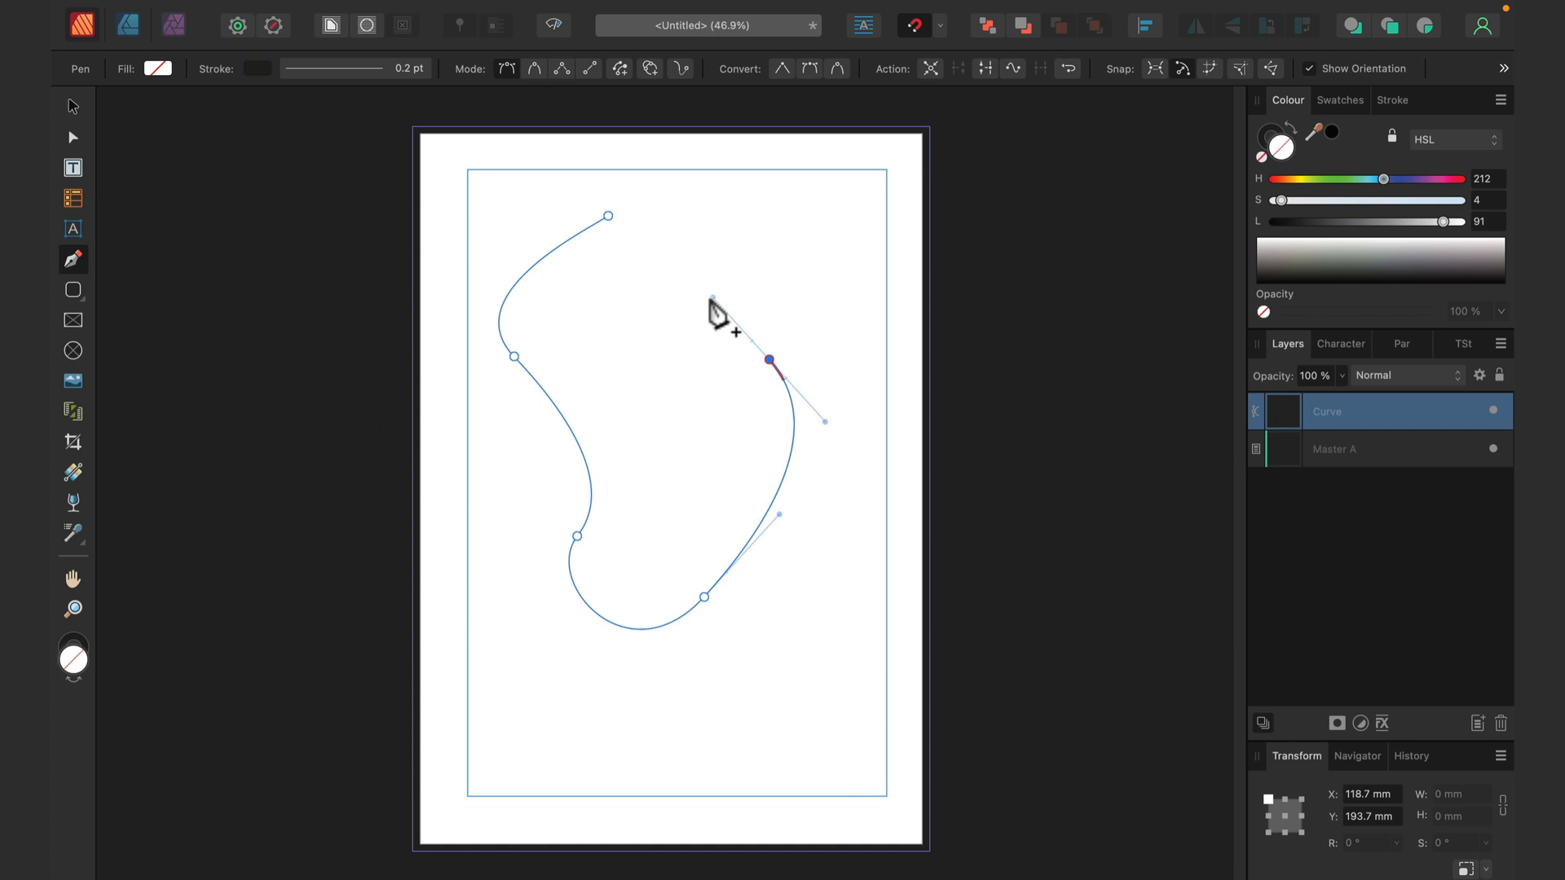
{"action": "left_click", "coordinate": [609, 217]}
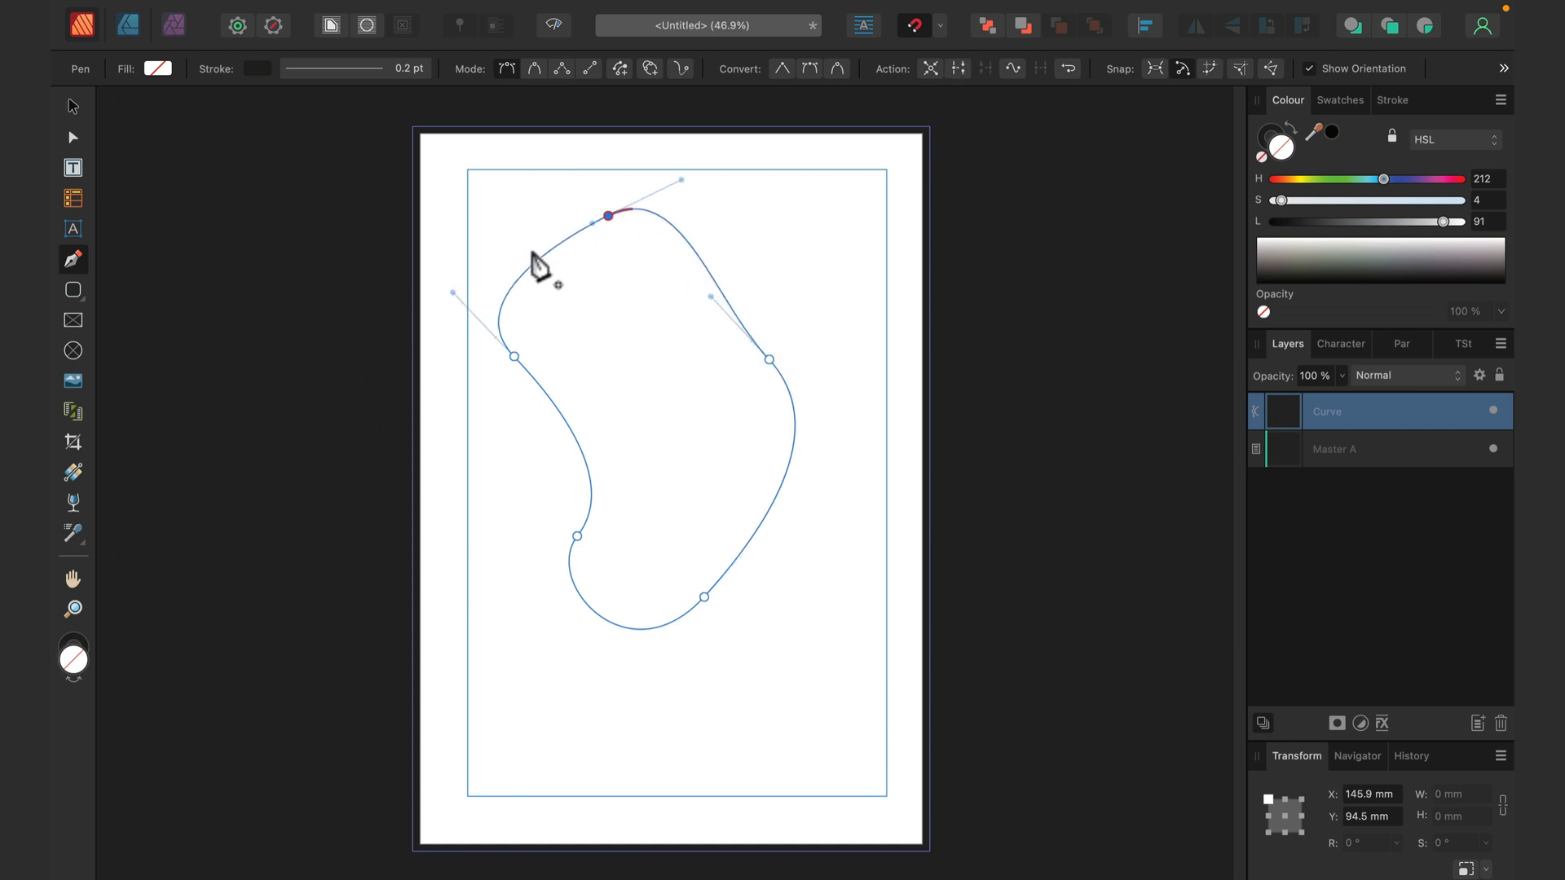
{"action": "left_click_drag", "start_coordinate": [570, 218], "coordinate": [493, 216]}
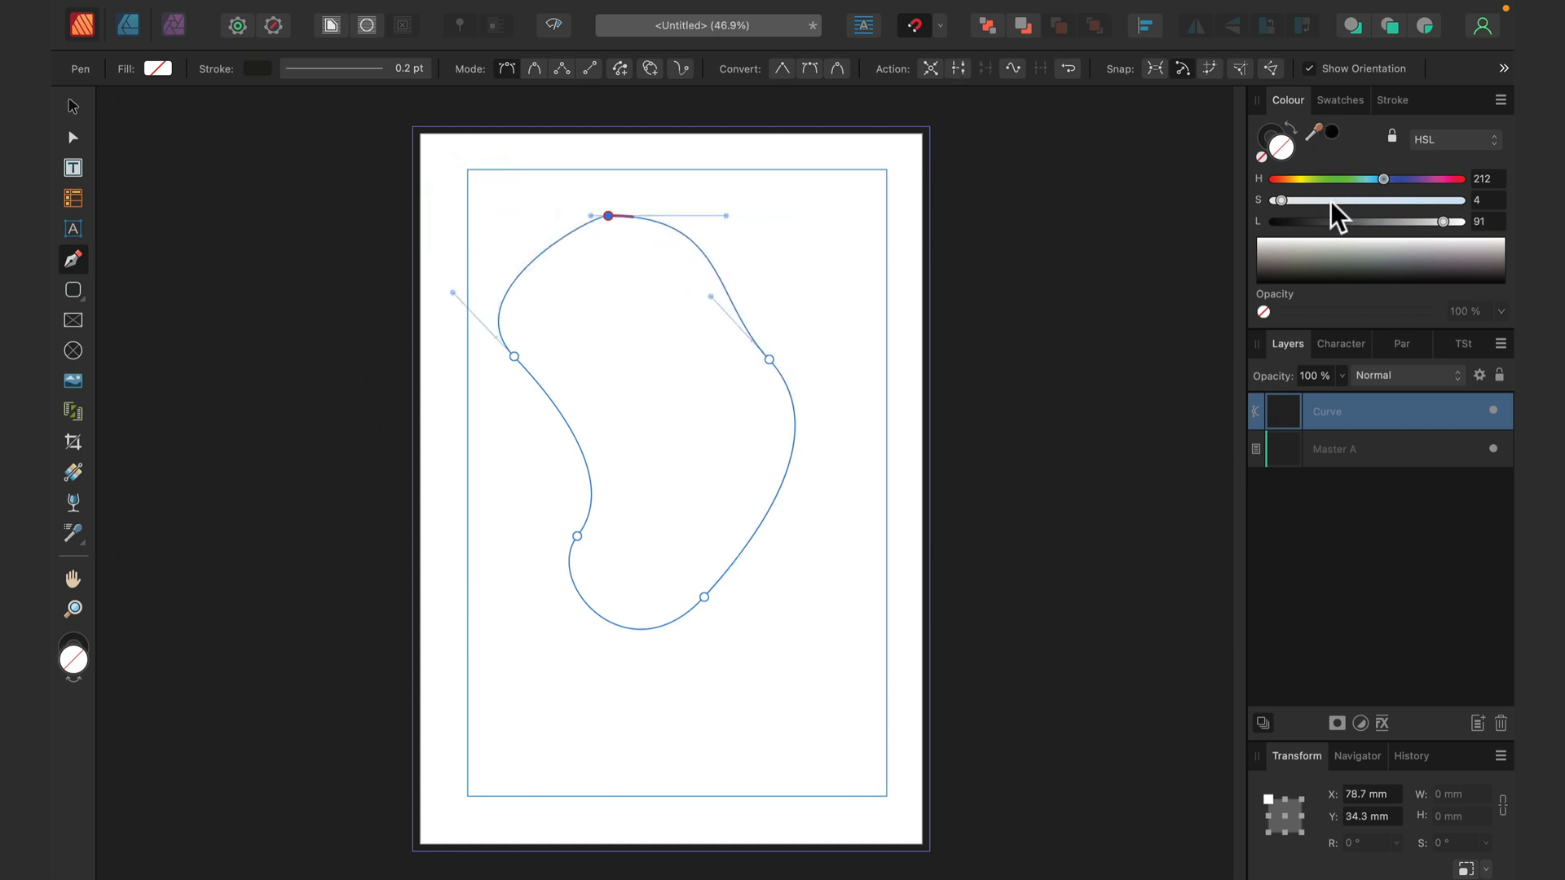
Step: Fill the blob dark purple and move it toward the page's top-left
{"action": "left_click_drag", "start_coordinate": [1405, 179], "coordinate": [1407, 189]}
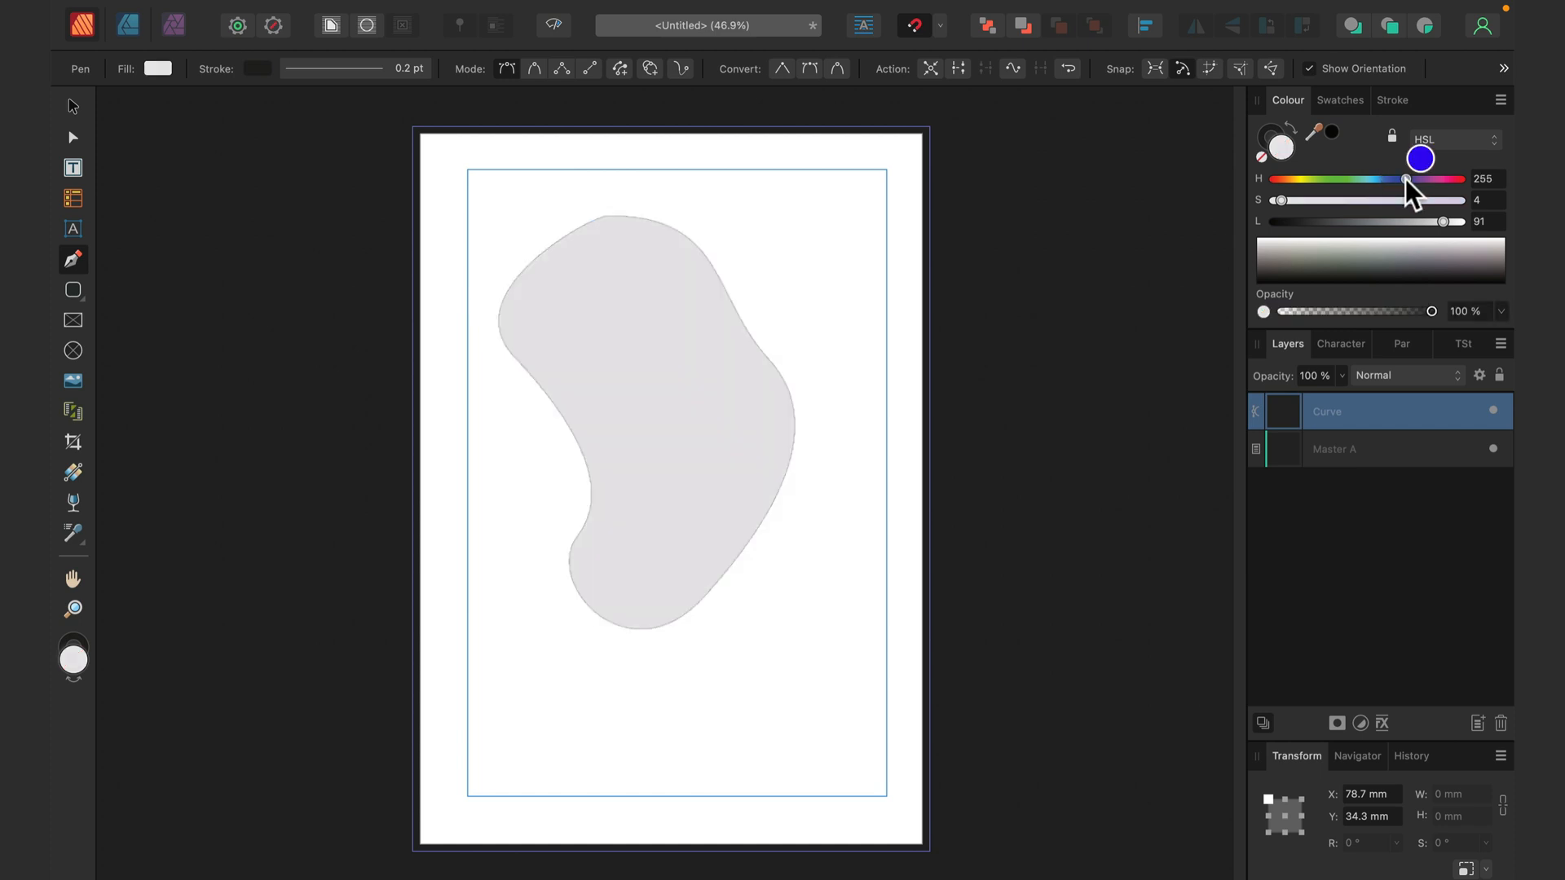
{"action": "left_click", "coordinate": [1351, 199]}
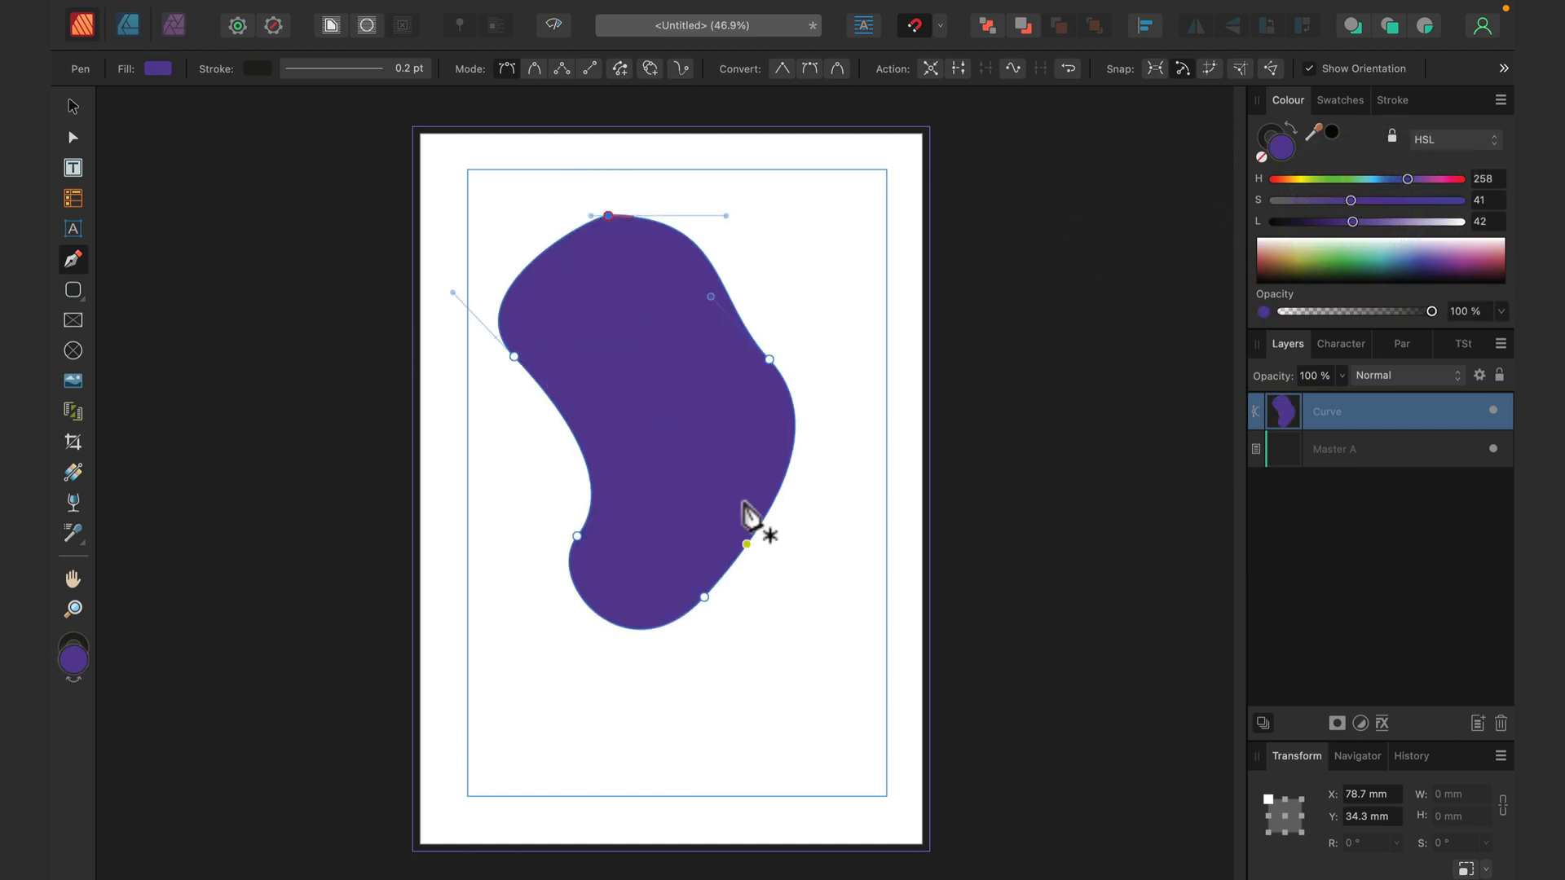
{"action": "left_click", "coordinate": [71, 107]}
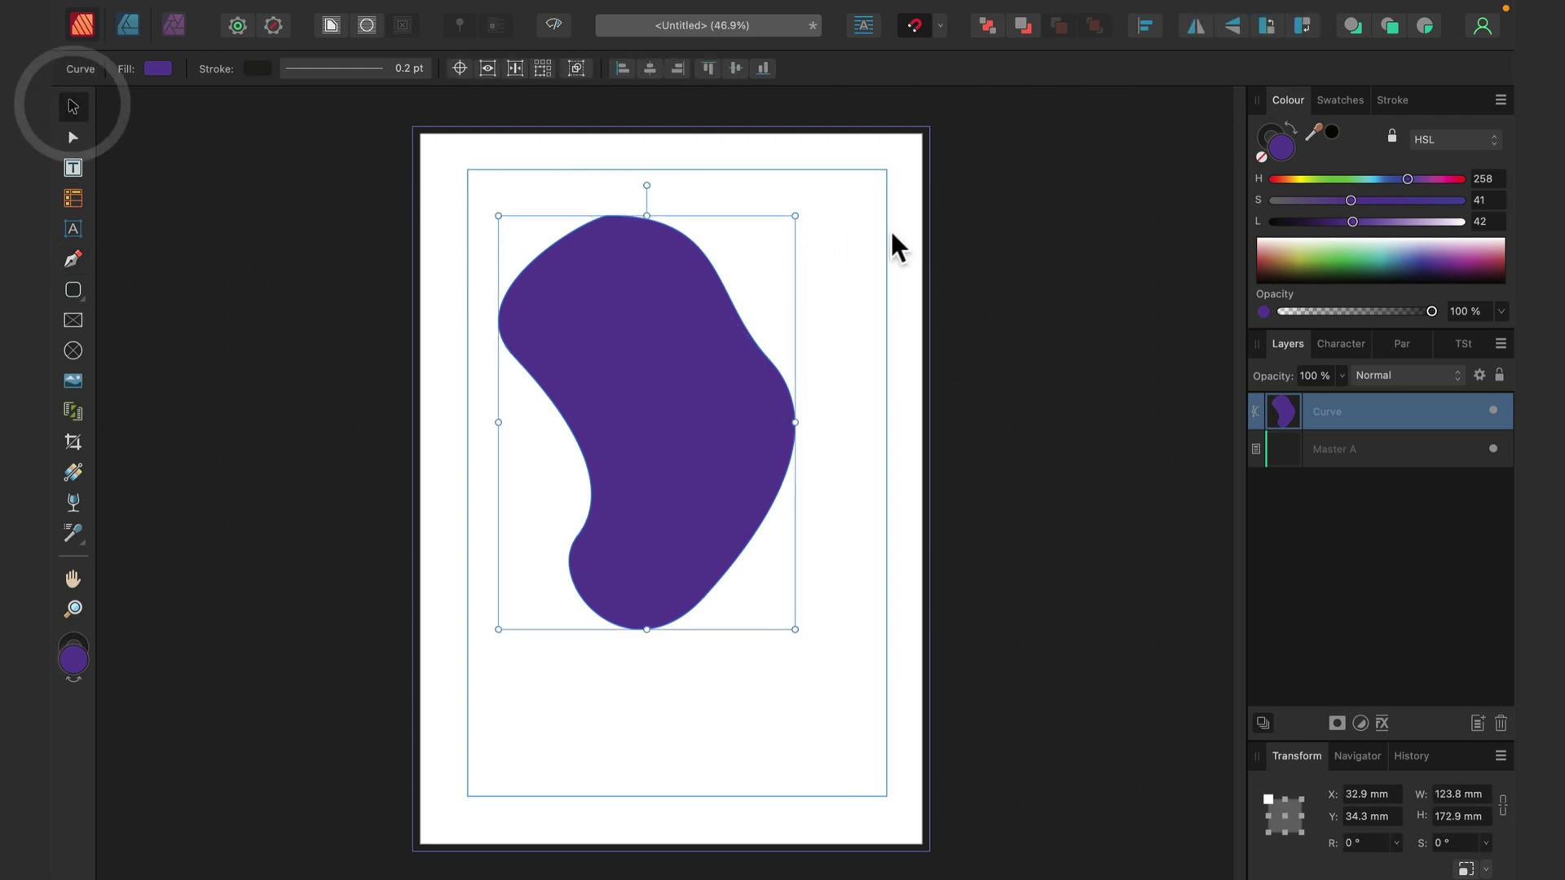
{"action": "left_click", "coordinate": [845, 215]}
{"action": "left_click", "coordinate": [692, 353]}
{"action": "mouse_move", "coordinate": [698, 462]}
{"action": "left_mouse_down"}
{"action": "mouse_move", "coordinate": [567, 365]}
{"action": "mouse_move", "coordinate": [652, 355]}
{"action": "left_mouse_up"}
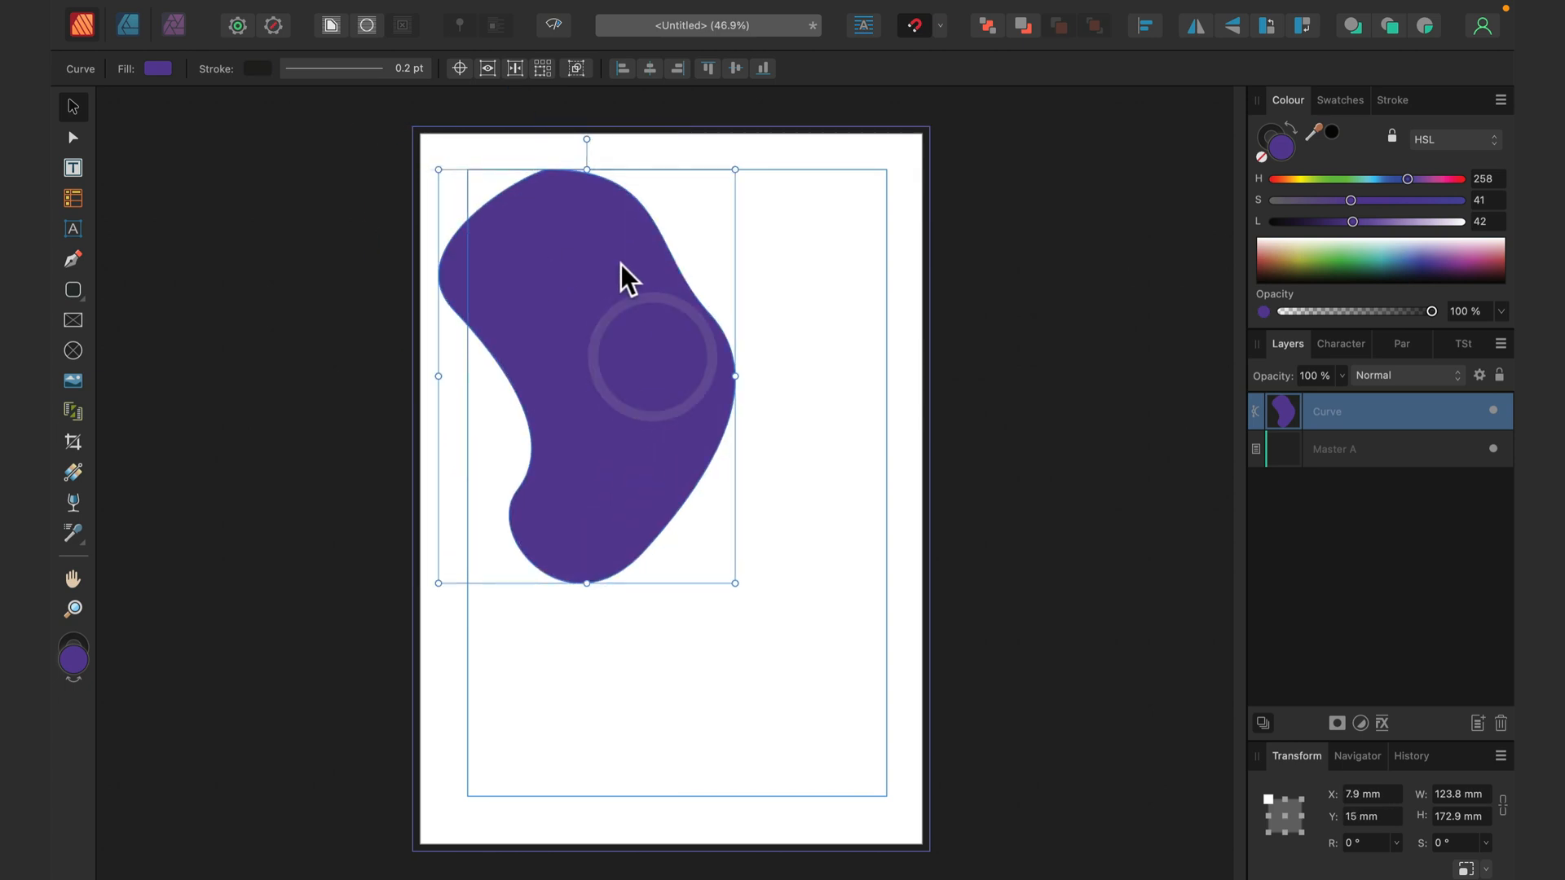
Step: Convert the purple shape to a picture frame, then delete it
{"action": "right_click", "coordinate": [602, 293]}
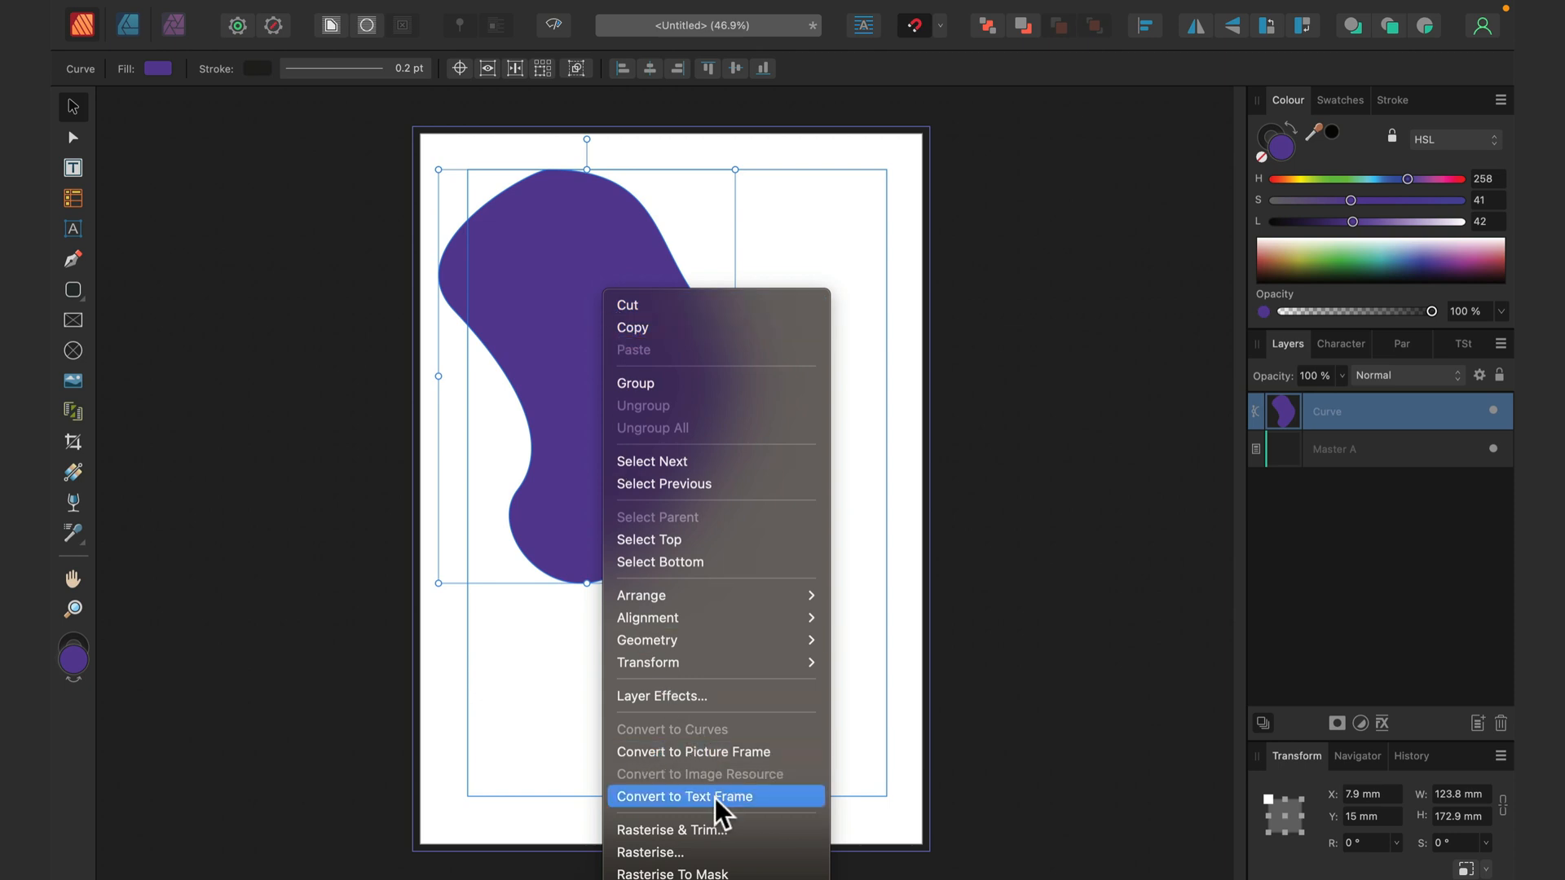
{"action": "left_click", "coordinate": [684, 753]}
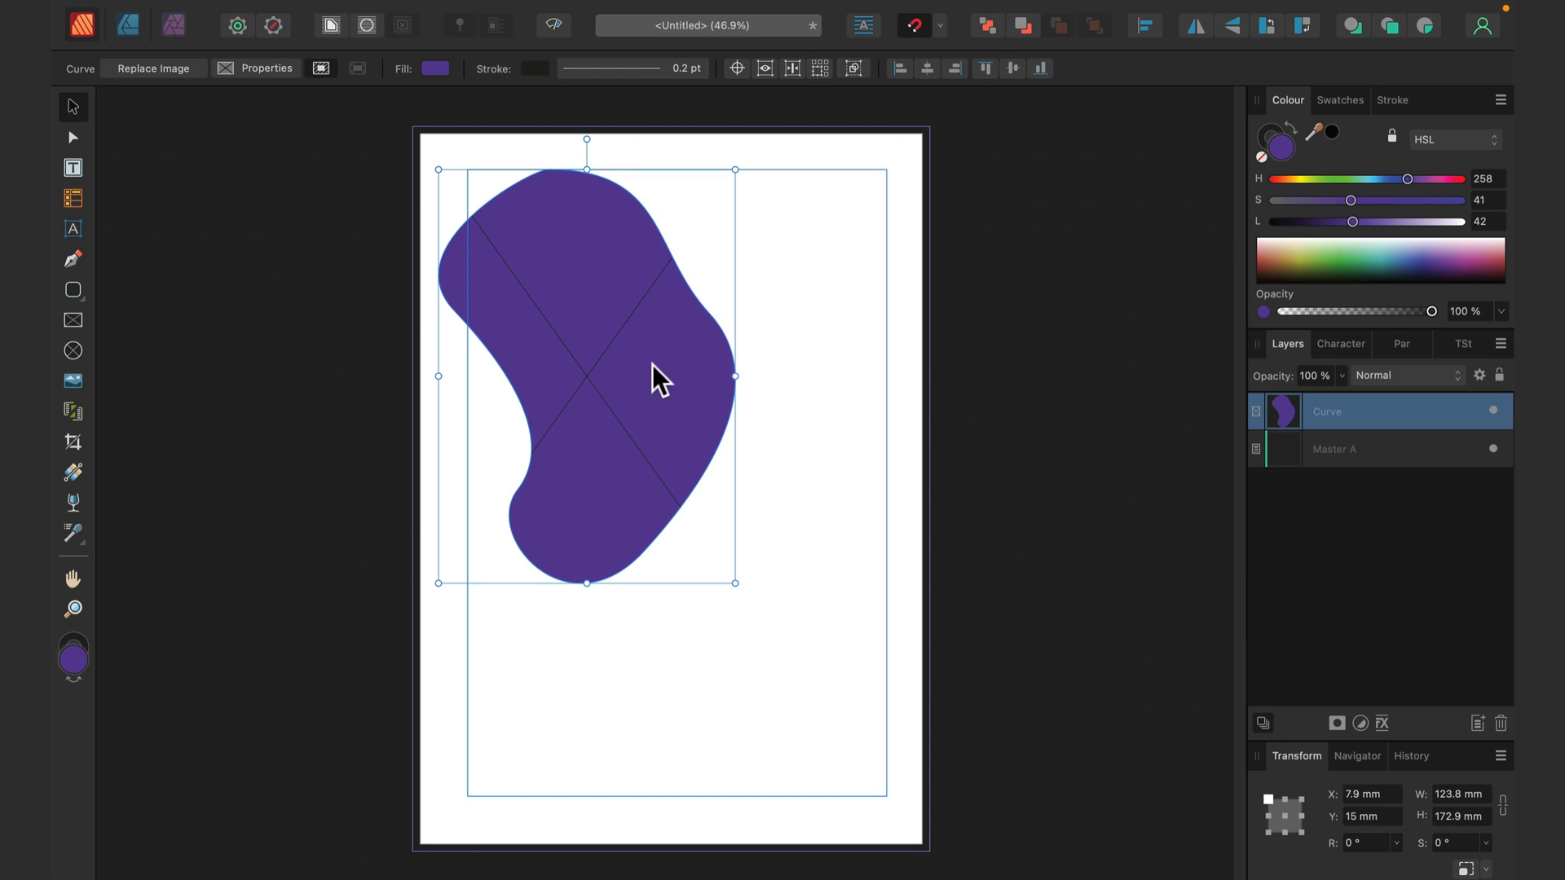
{"action": "key", "text": "Delete"}
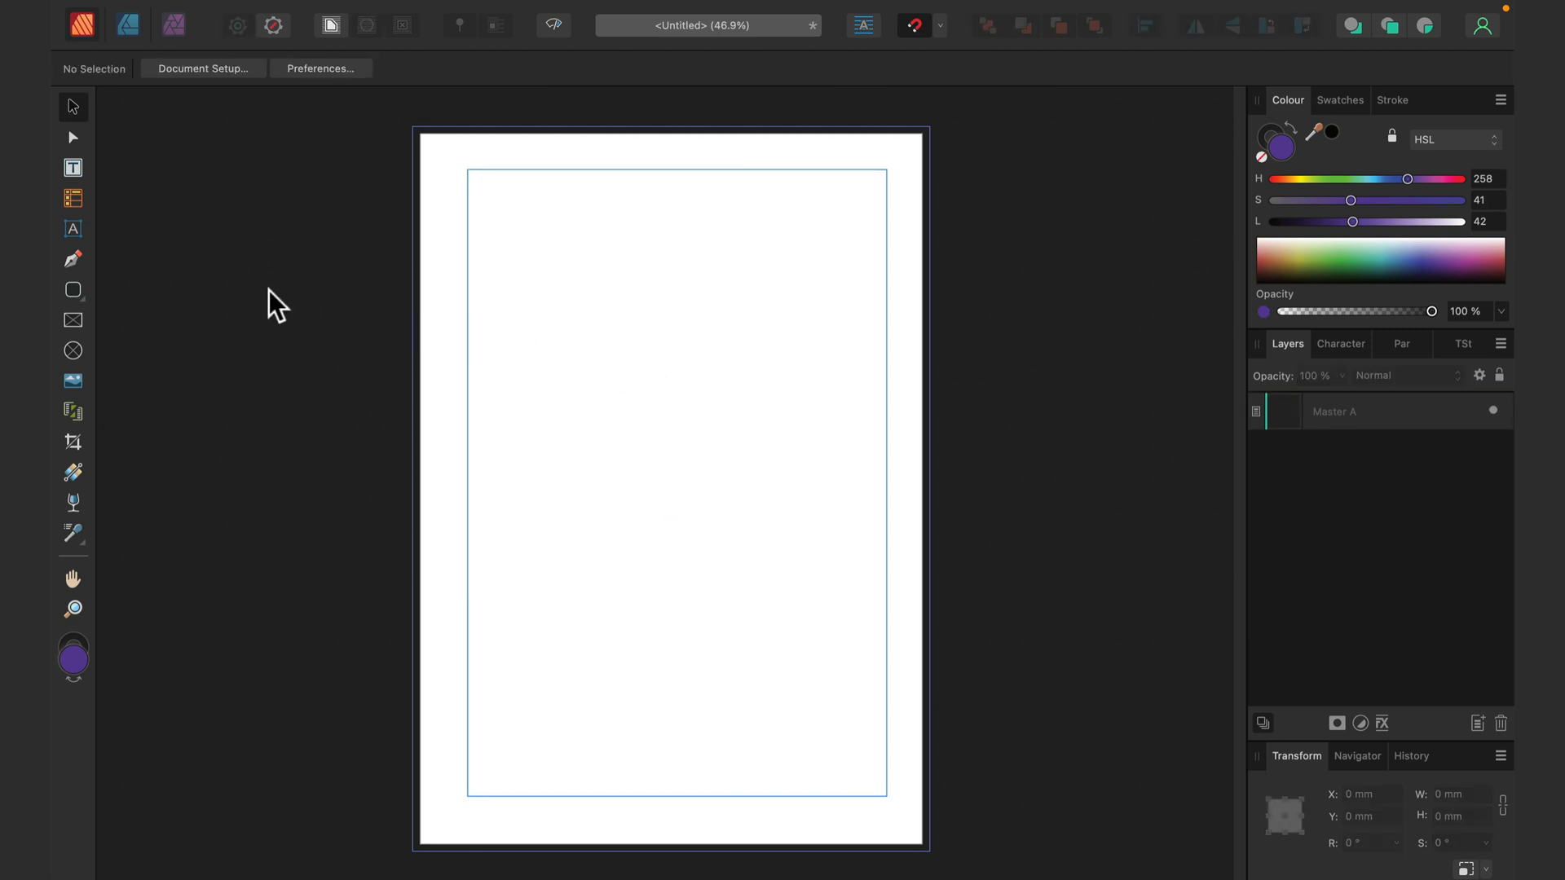
Step: Draw a full-width picture frame over the top part of the page
{"action": "left_click", "coordinate": [72, 293]}
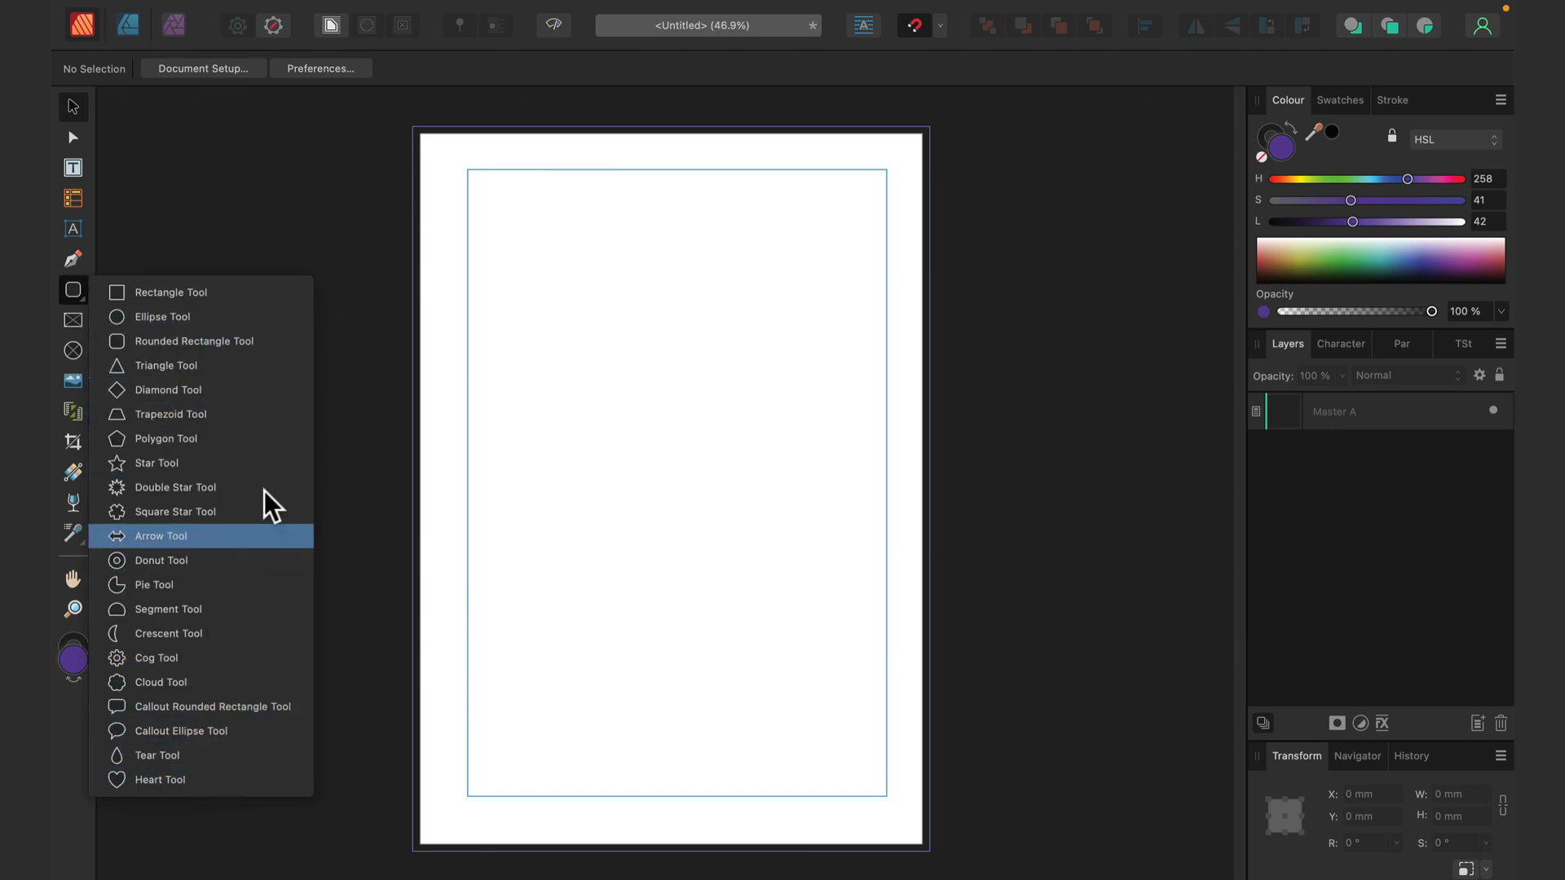
{"action": "left_click", "coordinate": [55, 292]}
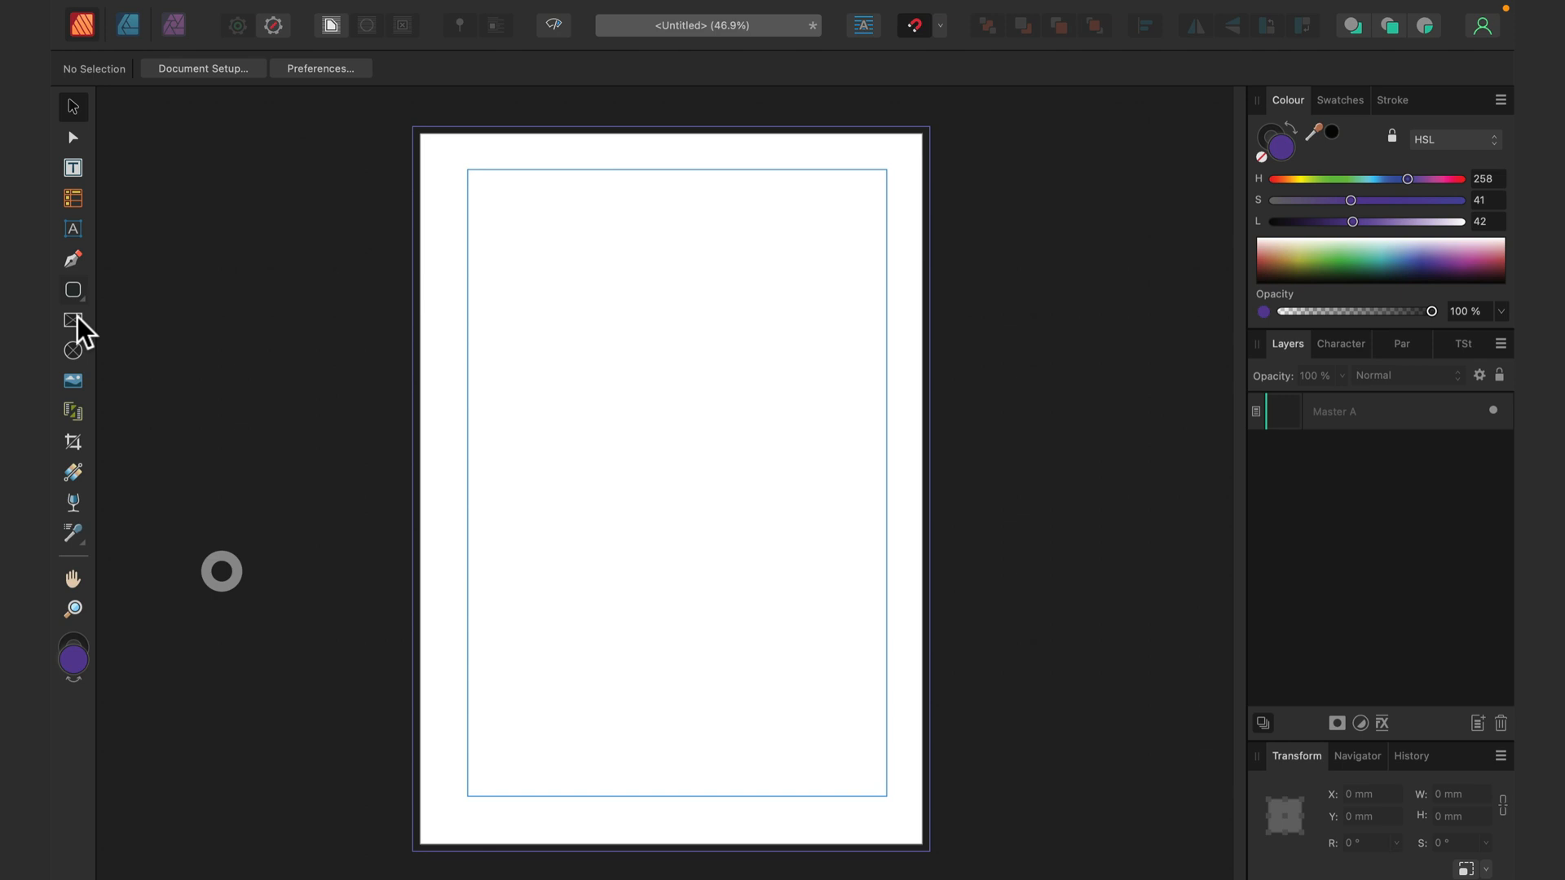
{"action": "left_click", "coordinate": [75, 325]}
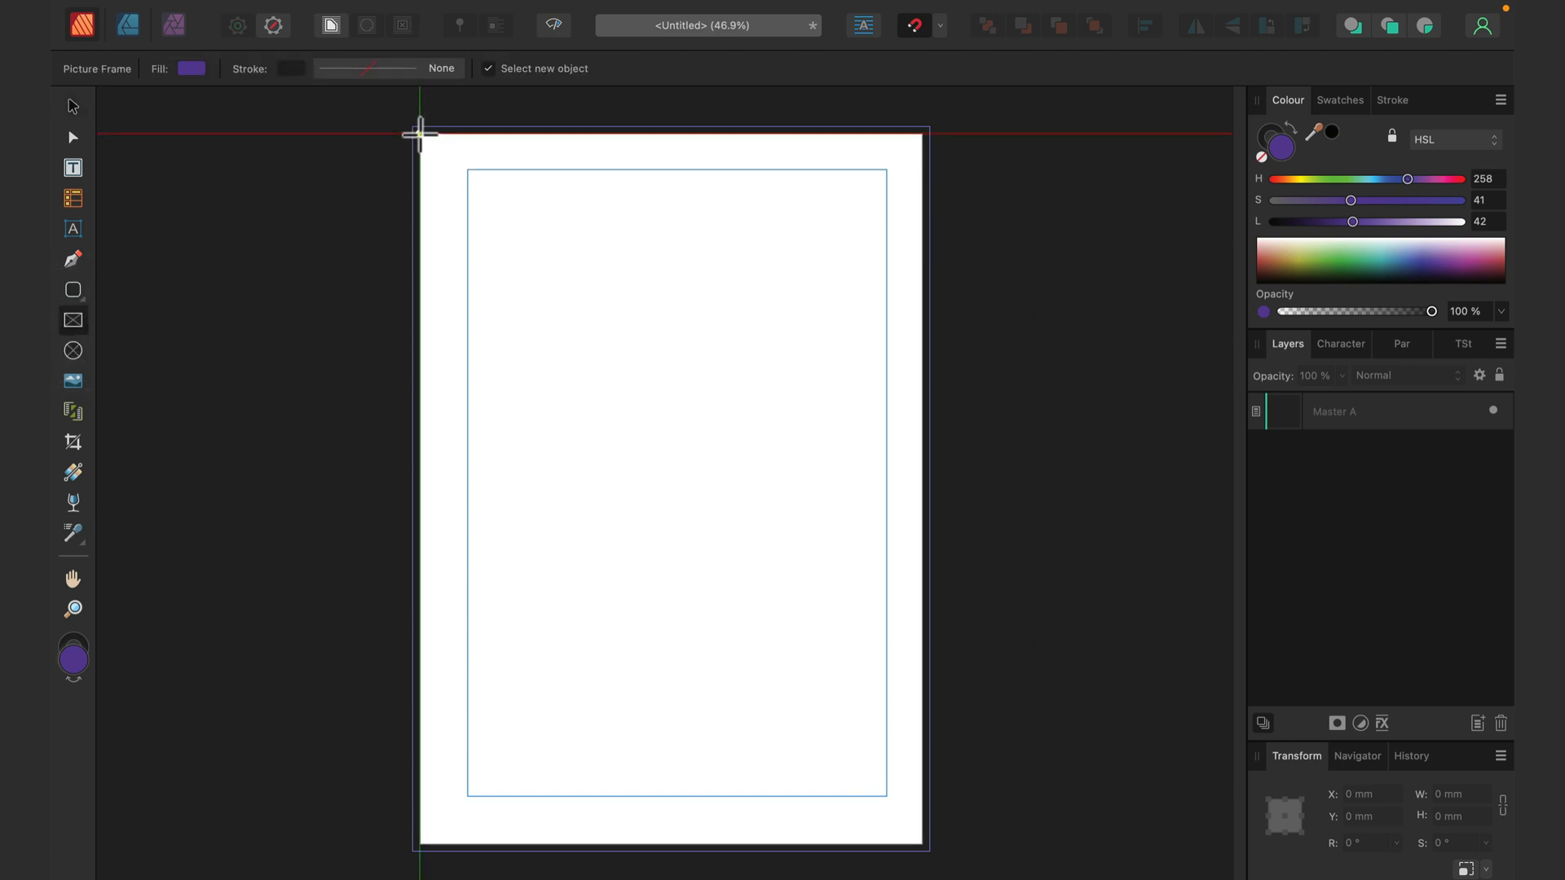
{"action": "mouse_move", "coordinate": [421, 132]}
{"action": "left_mouse_down"}
{"action": "mouse_move", "coordinate": [798, 406]}
{"action": "mouse_move", "coordinate": [924, 445]}
{"action": "left_mouse_up"}
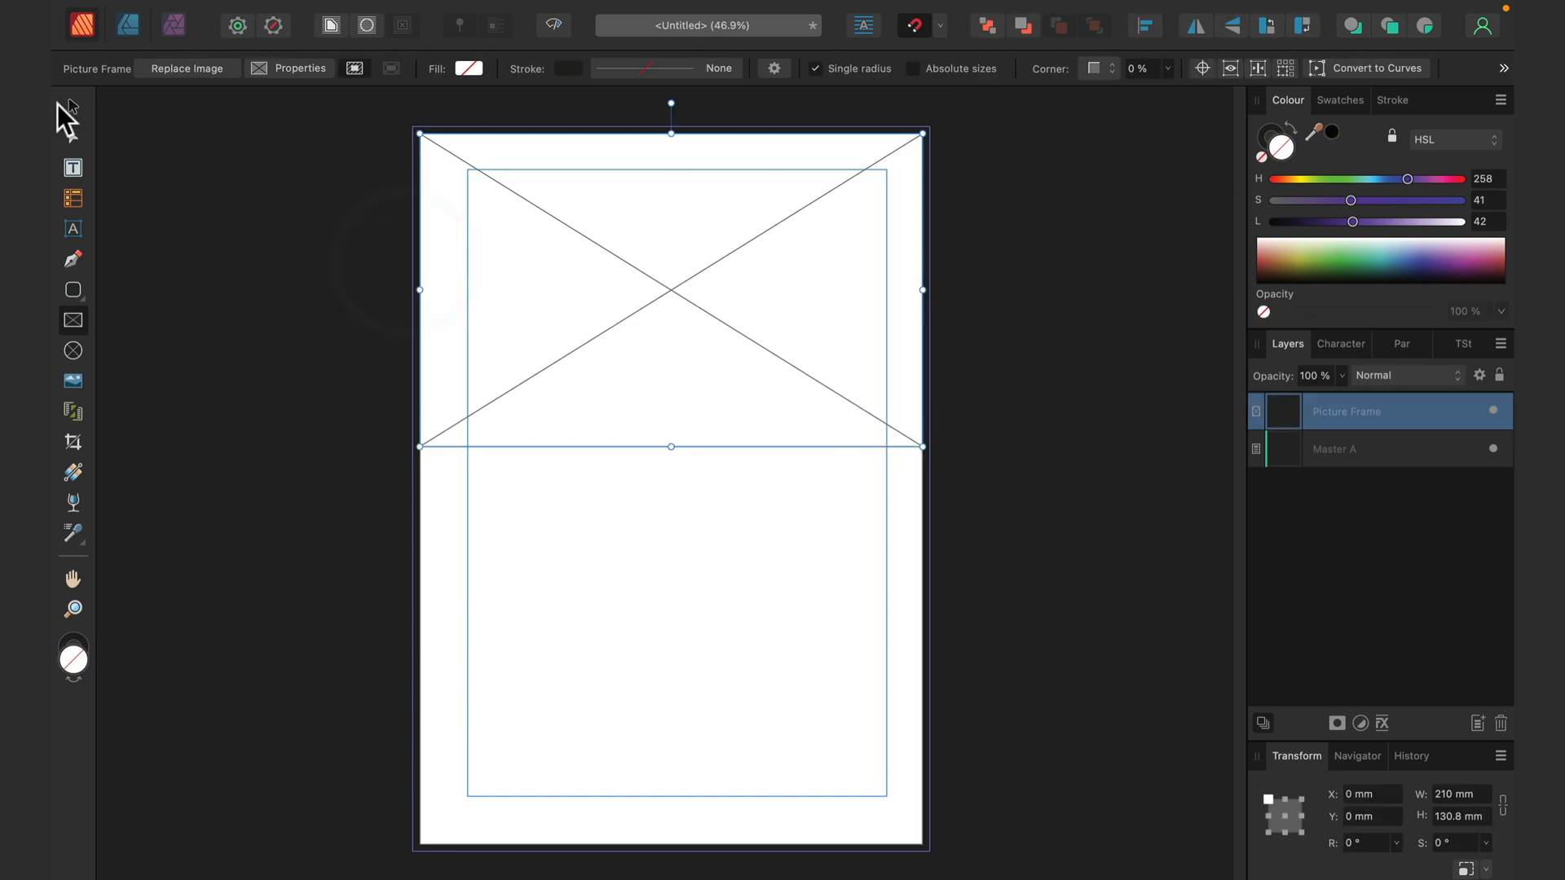
Step: Duplicate the picture frame from its layer options
{"action": "left_click", "coordinate": [70, 106]}
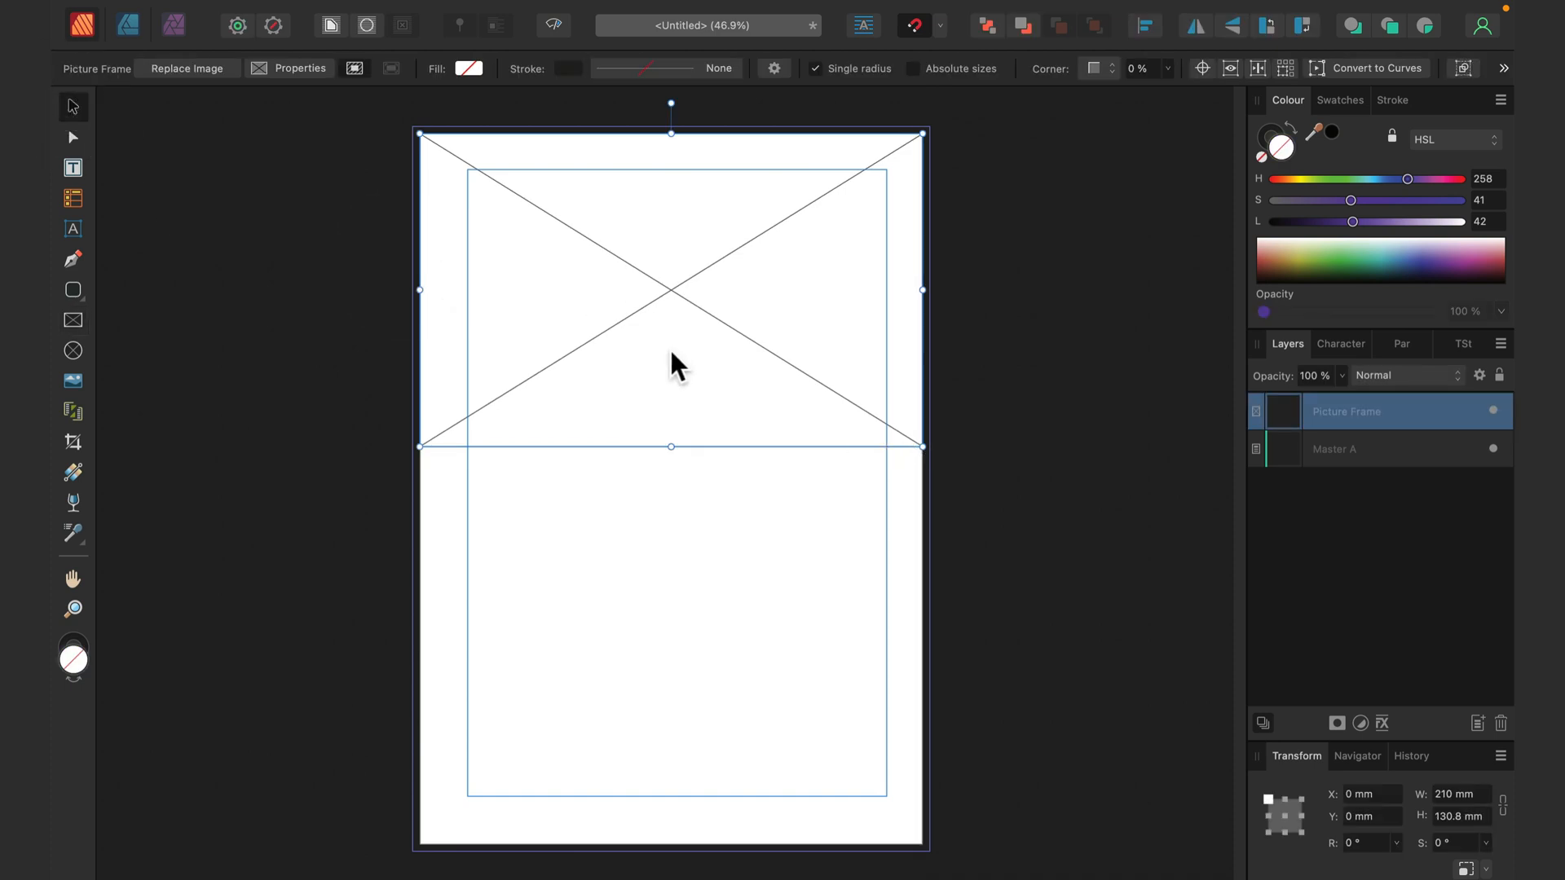
{"action": "right_click", "coordinate": [1424, 412]}
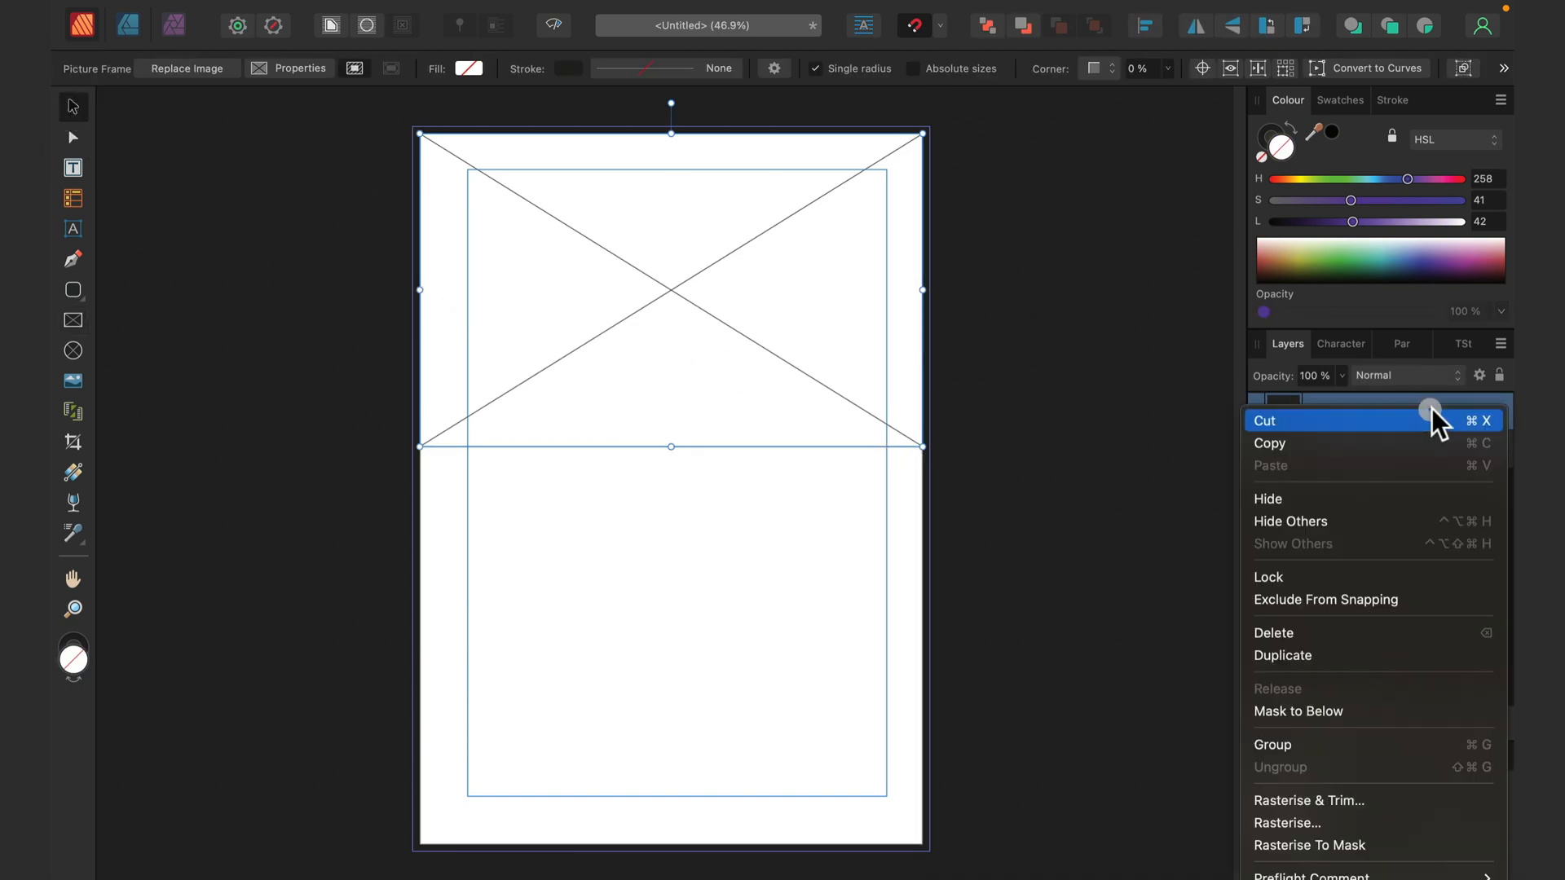
{"action": "left_click", "coordinate": [1339, 660]}
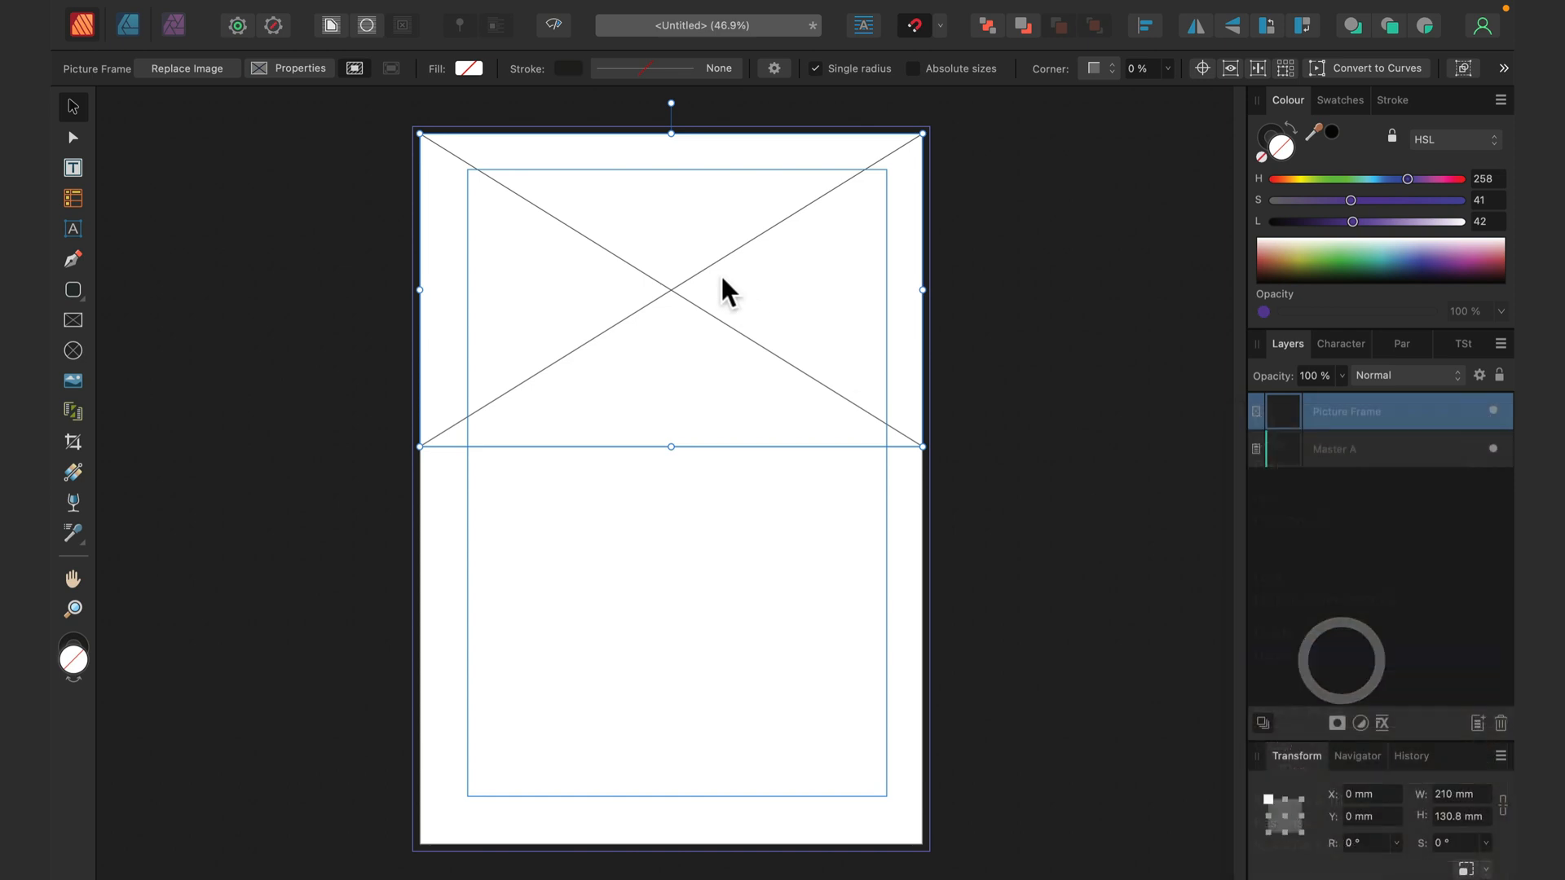
Step: Move the duplicate to the lower half and stretch both frames to the page bottom (H 297 mm)
{"action": "mouse_move", "coordinate": [745, 223]}
{"action": "left_mouse_down"}
{"action": "mouse_move", "coordinate": [757, 591]}
{"action": "mouse_move", "coordinate": [743, 556]}
{"action": "left_mouse_up"}
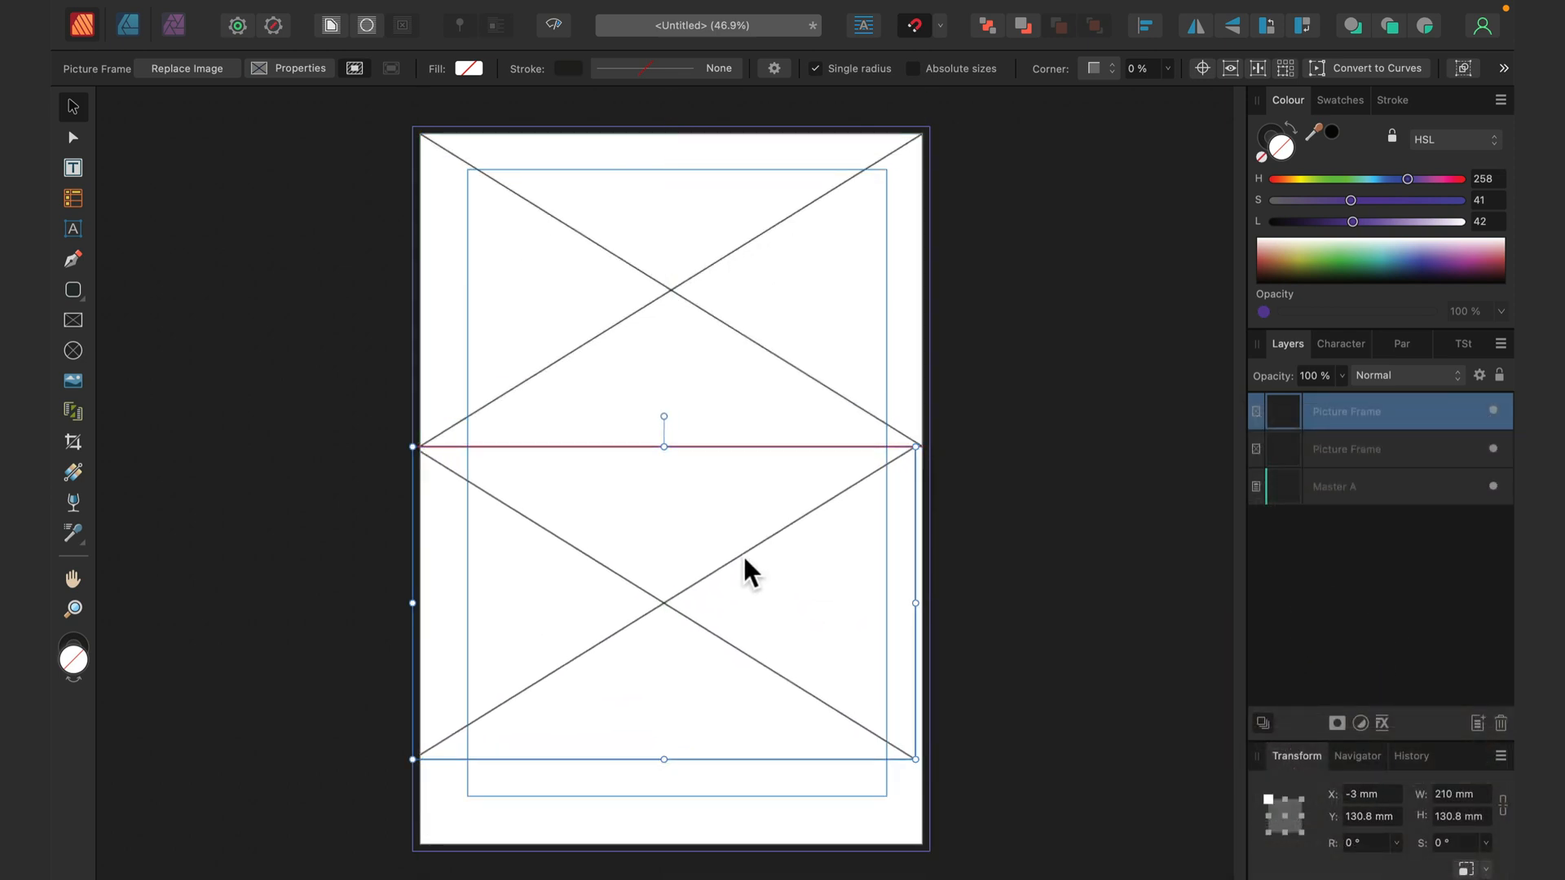
{"action": "left_click", "coordinate": [696, 299], "text": "shift"}
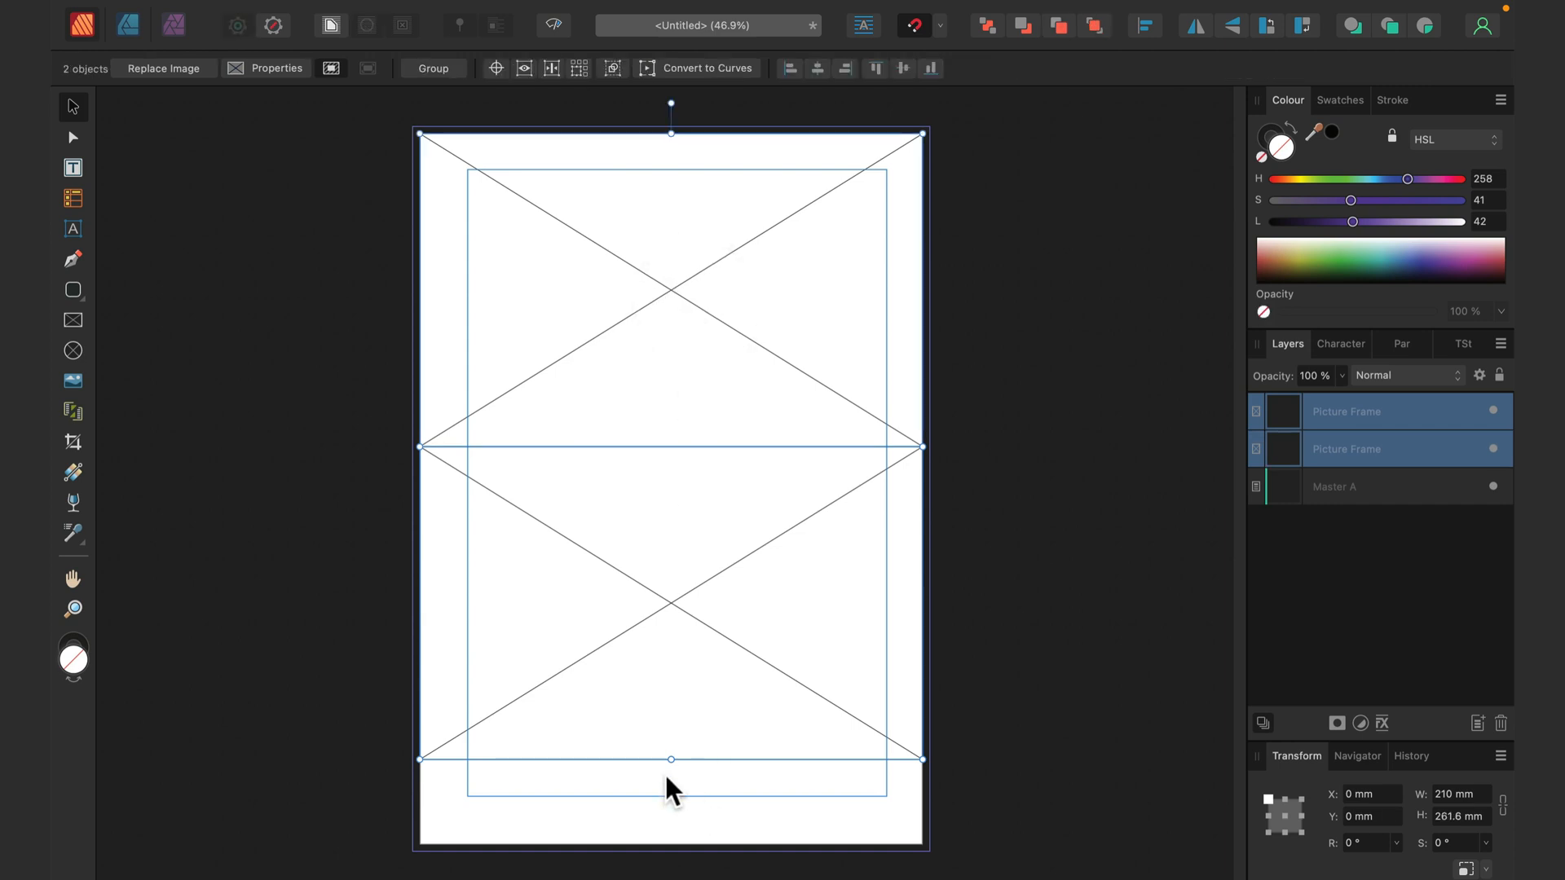
{"action": "left_click_drag", "start_coordinate": [670, 759], "coordinate": [669, 843]}
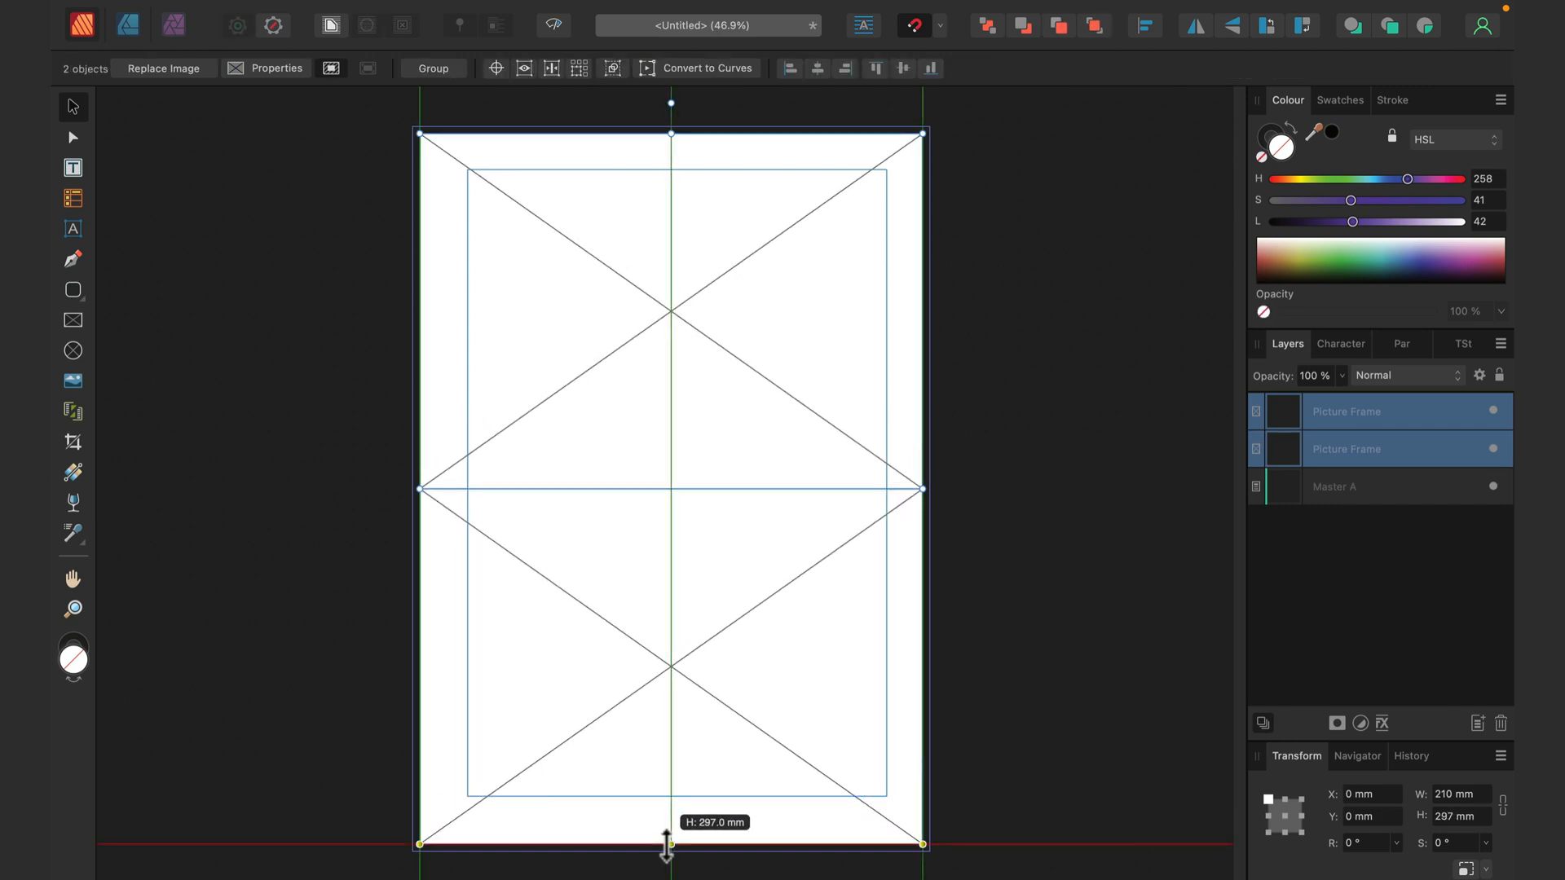
{"action": "left_click", "coordinate": [372, 331]}
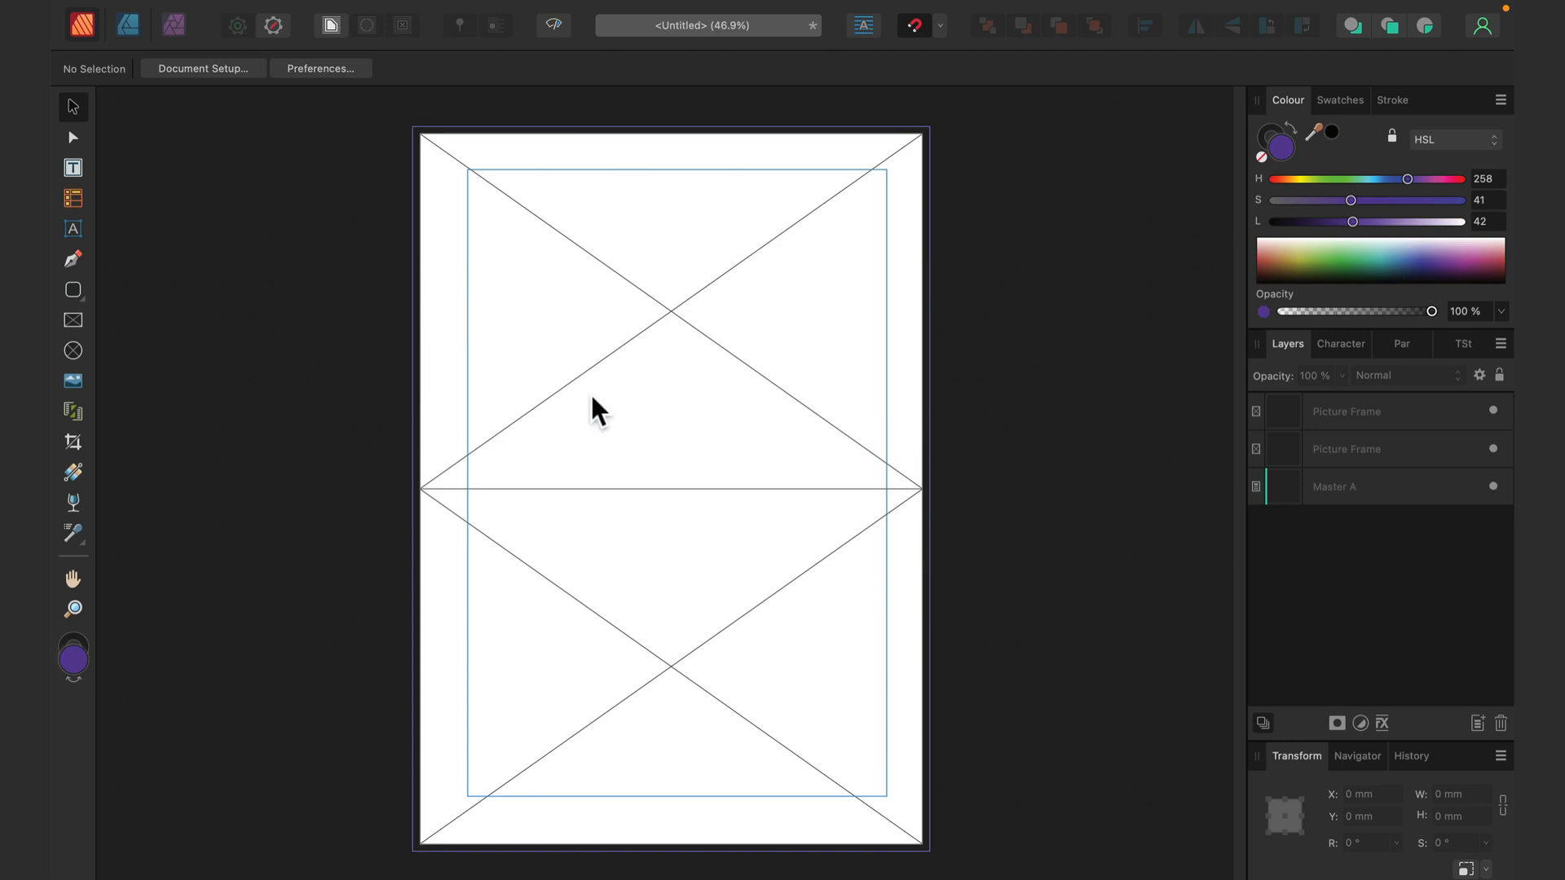
{"action": "scroll", "coordinate": [589, 395], "scroll_direction": "down", "scroll_amount": 1}
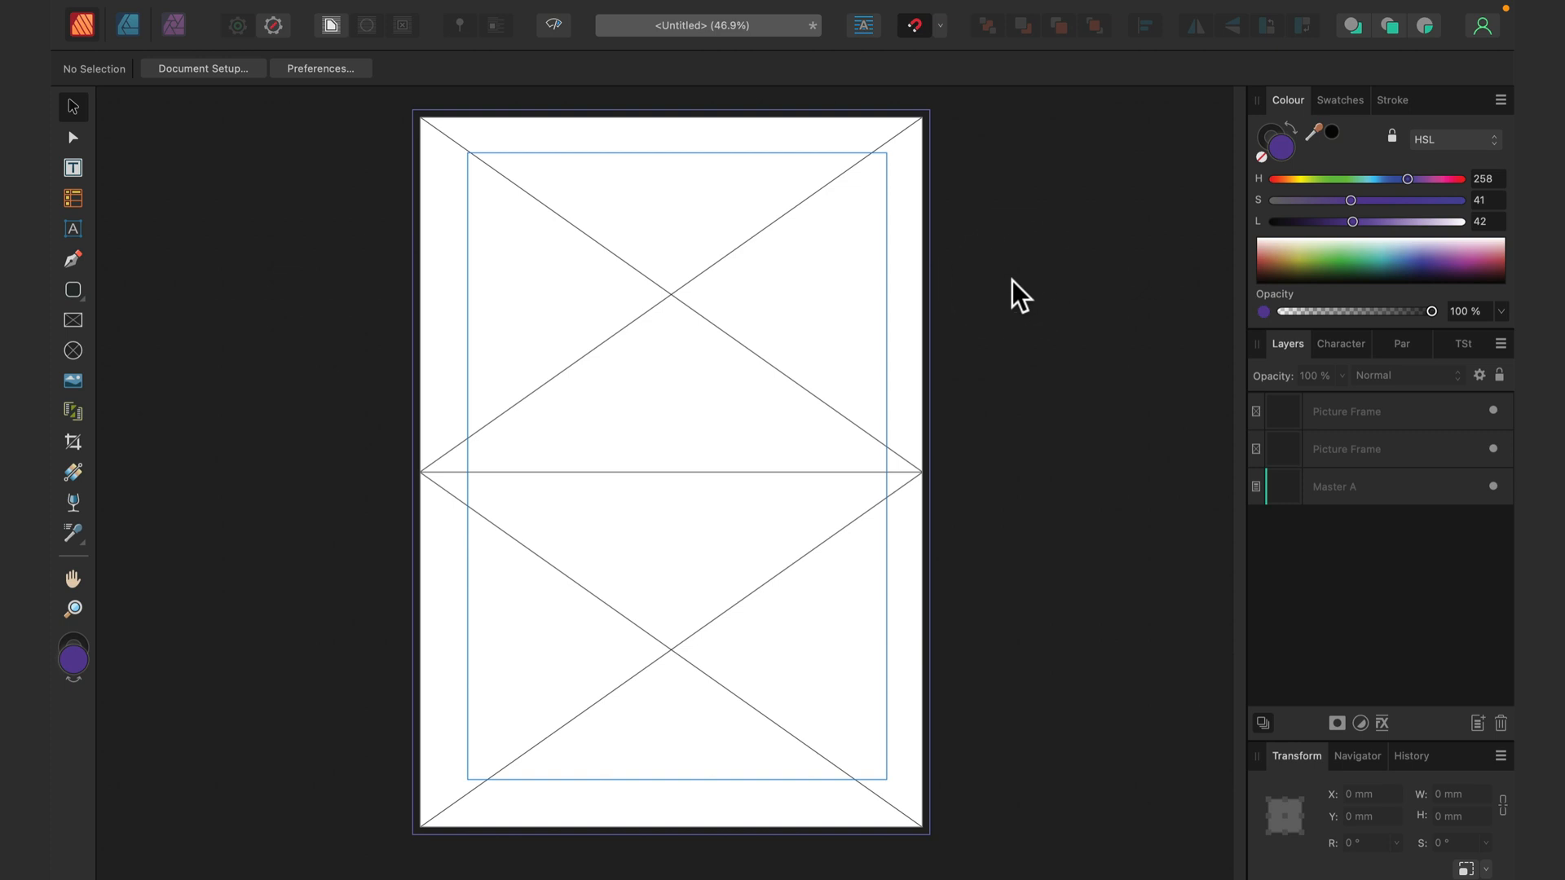
{"action": "left_click", "coordinate": [634, 266]}
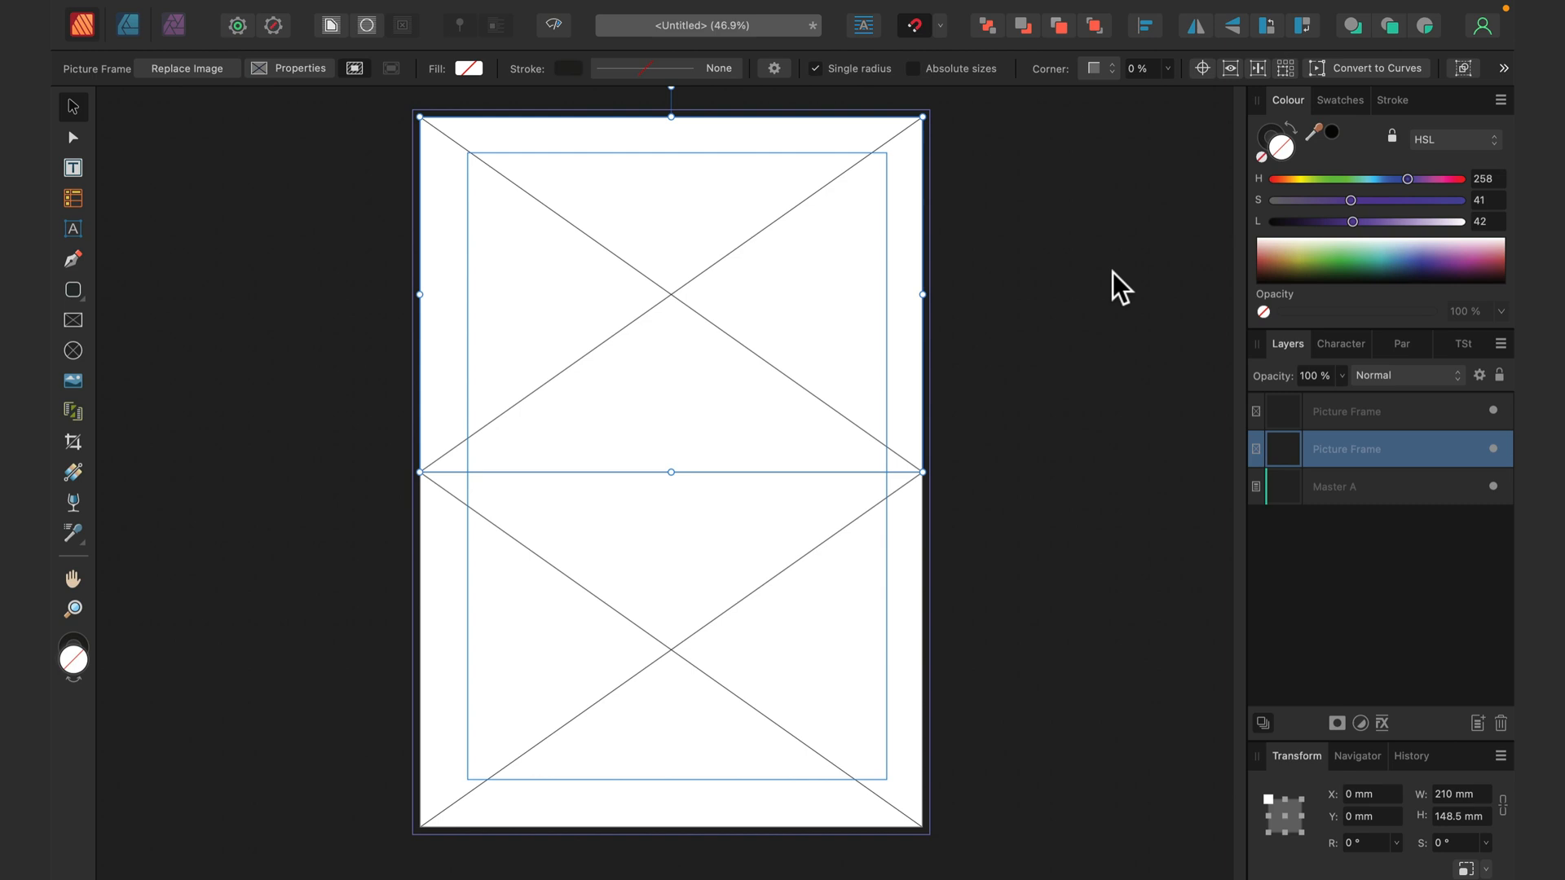
{"action": "left_click", "coordinate": [1112, 275]}
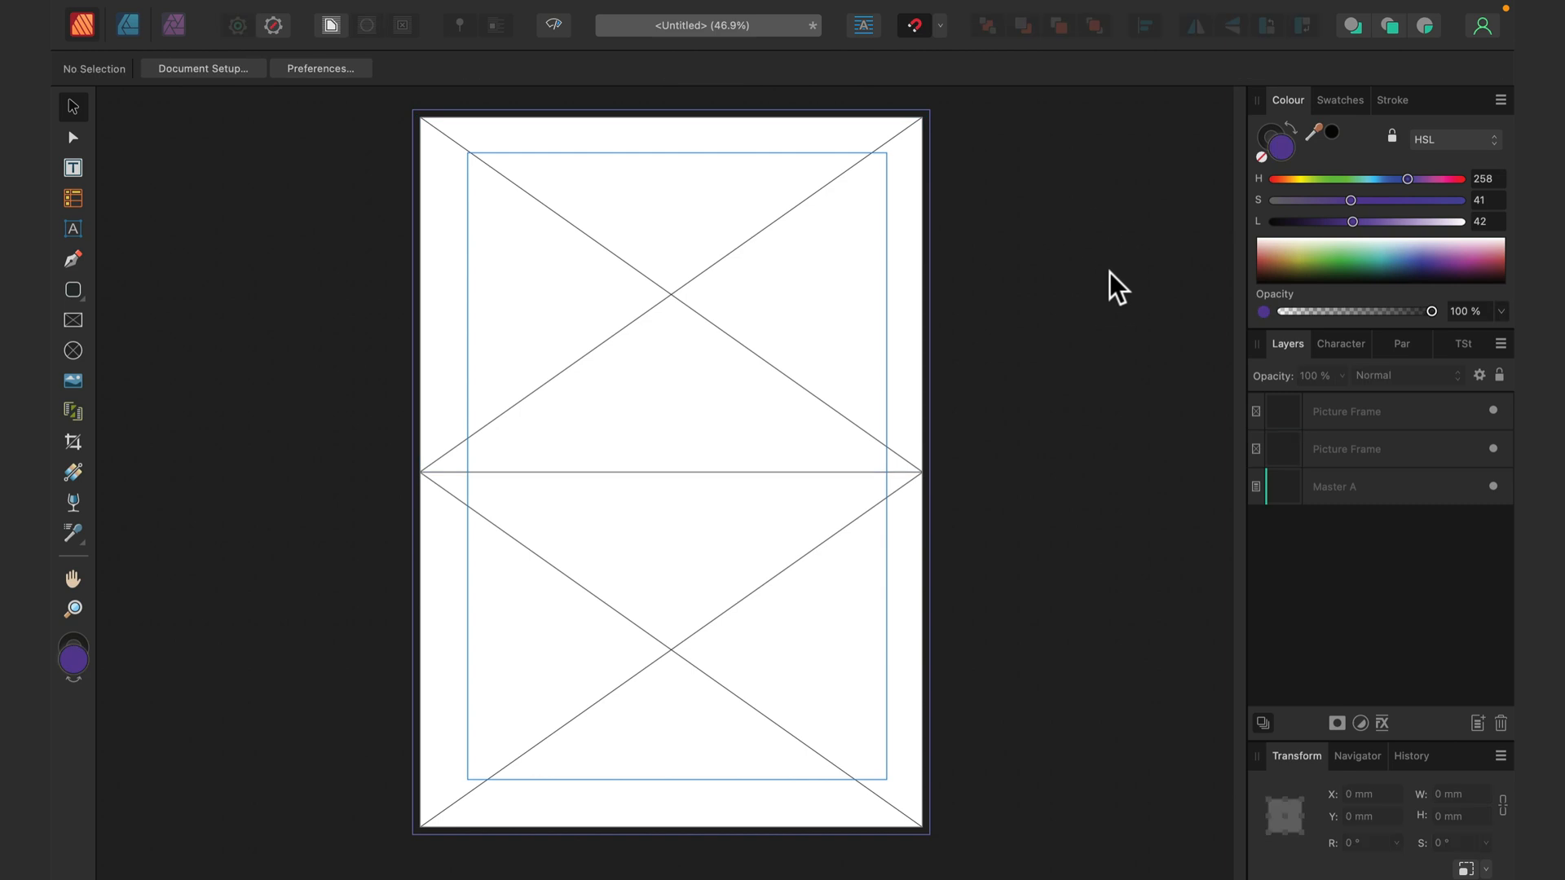
{"action": "left_click_drag", "start_coordinate": [1109, 272], "coordinate": [679, 258]}
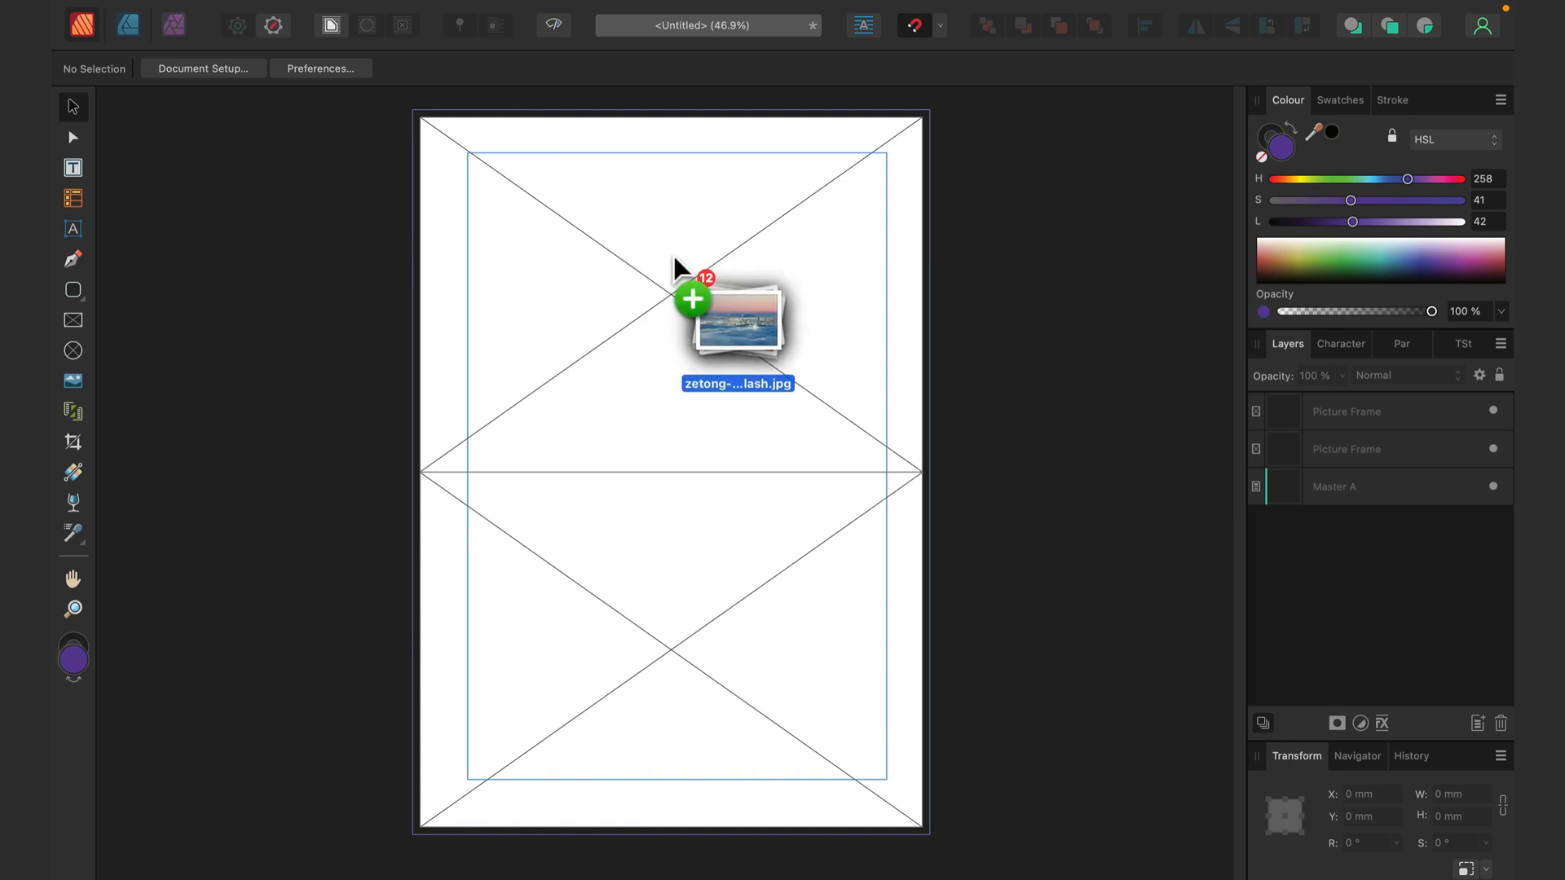
{"action": "left_click_drag", "start_coordinate": [674, 259], "coordinate": [612, 239]}
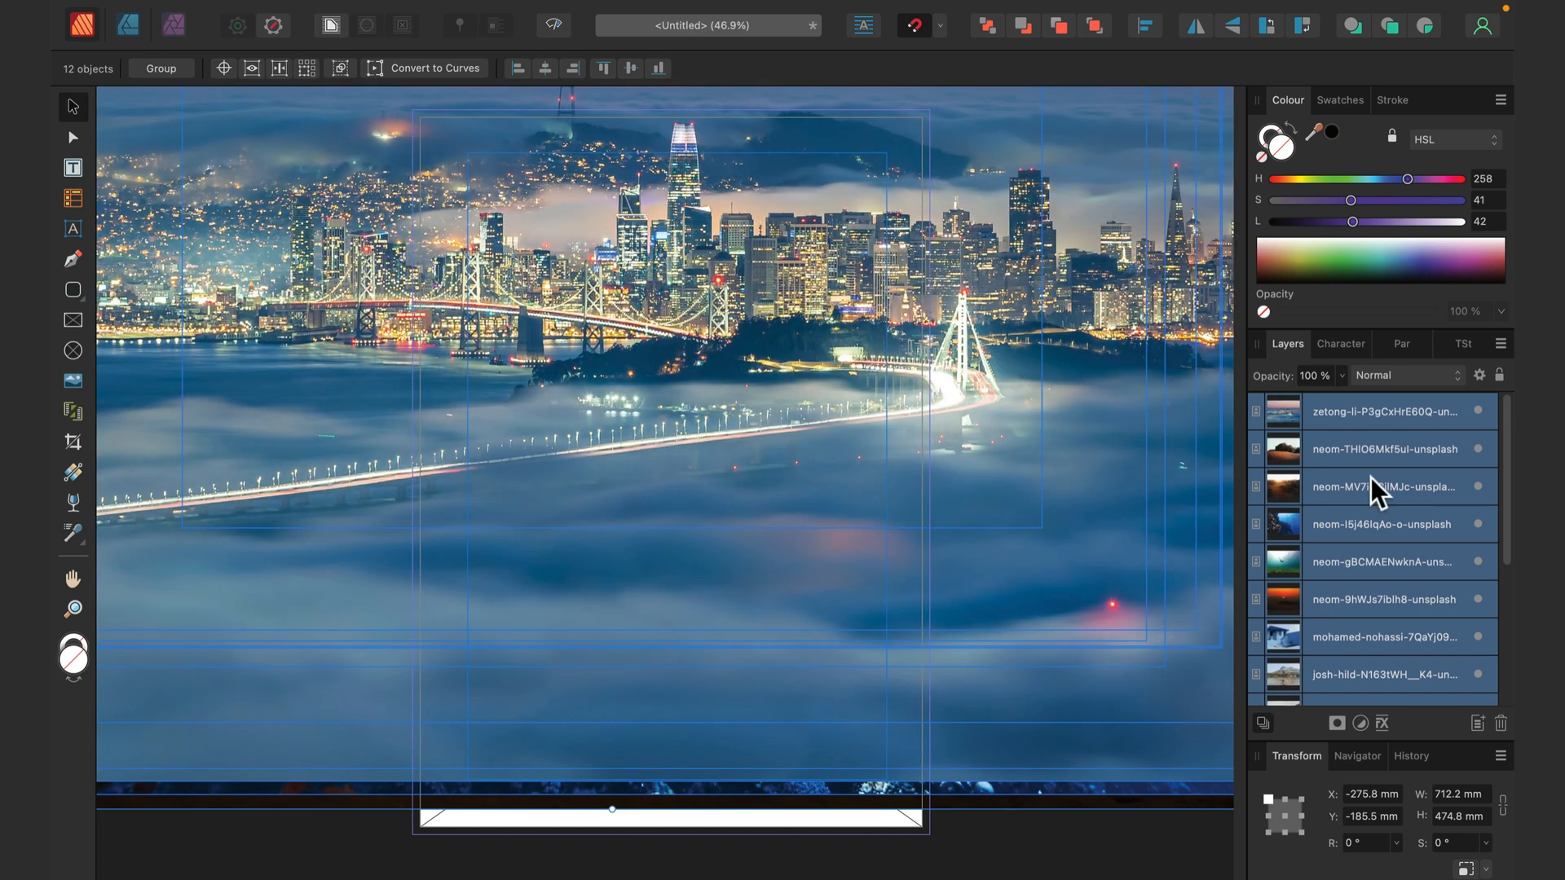
{"action": "scroll", "coordinate": [1349, 575], "scroll_direction": "down", "scroll_amount": 5}
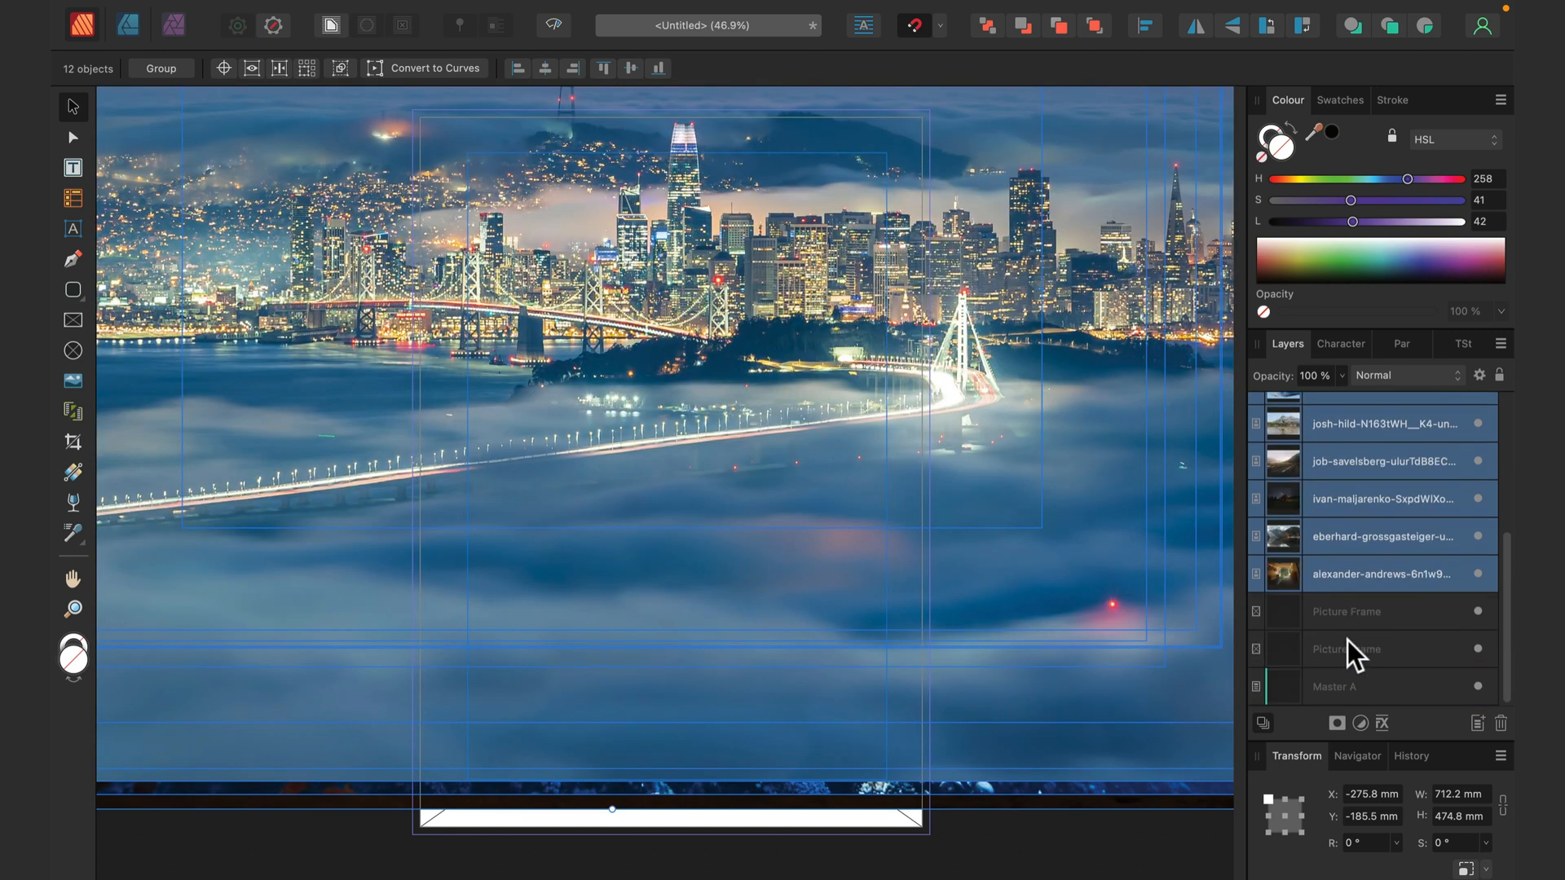
{"action": "scroll", "coordinate": [1349, 641], "scroll_direction": "up", "scroll_amount": 3}
{"action": "scroll", "coordinate": [1348, 642], "scroll_direction": "down", "scroll_amount": 3}
{"action": "scroll", "coordinate": [894, 359], "scroll_direction": "up", "scroll_amount": 1}
{"action": "scroll", "coordinate": [885, 432], "scroll_direction": "up", "scroll_amount": 2}
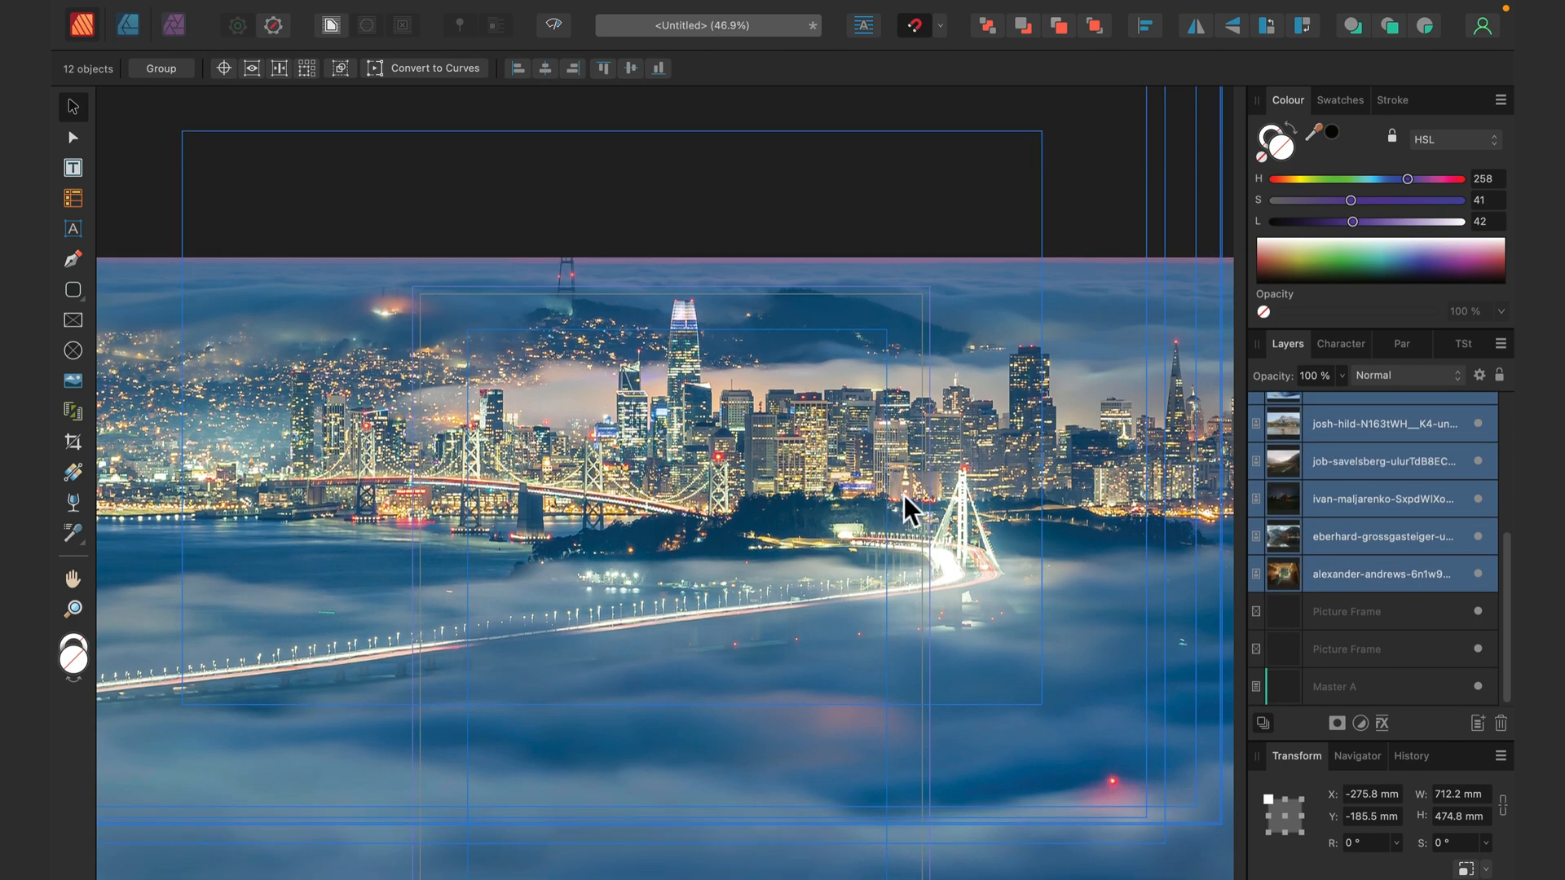
{"action": "scroll", "coordinate": [904, 496], "scroll_direction": "down", "scroll_amount": 5}
{"action": "scroll", "coordinate": [910, 504], "scroll_direction": "up", "scroll_amount": 8}
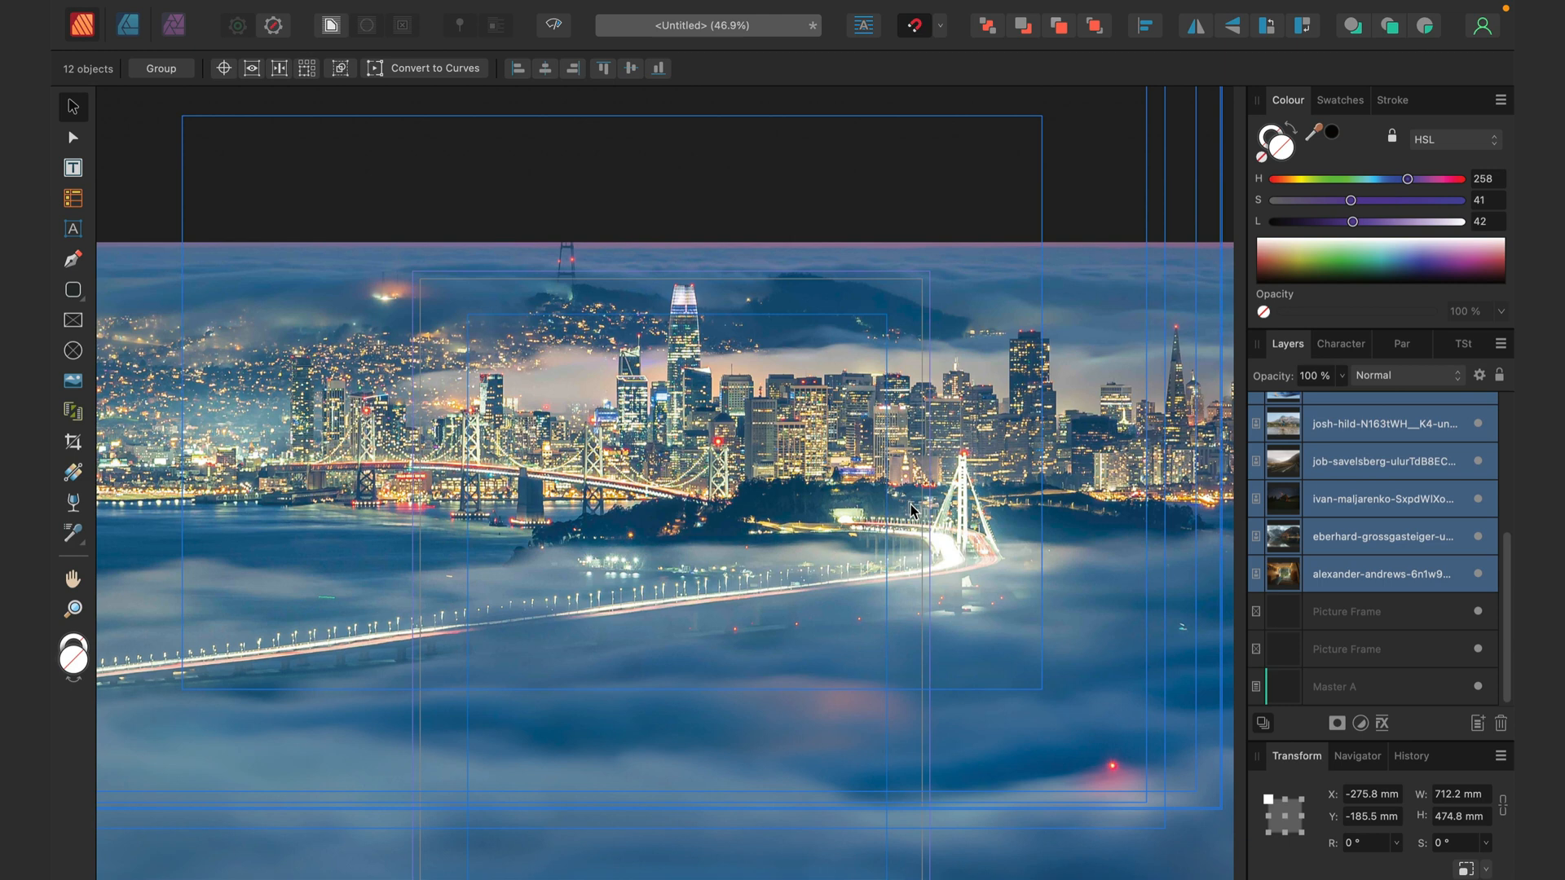
Step: Remove the 12 placed images and reselect the upper picture frame
{"action": "key", "text": "Delete"}
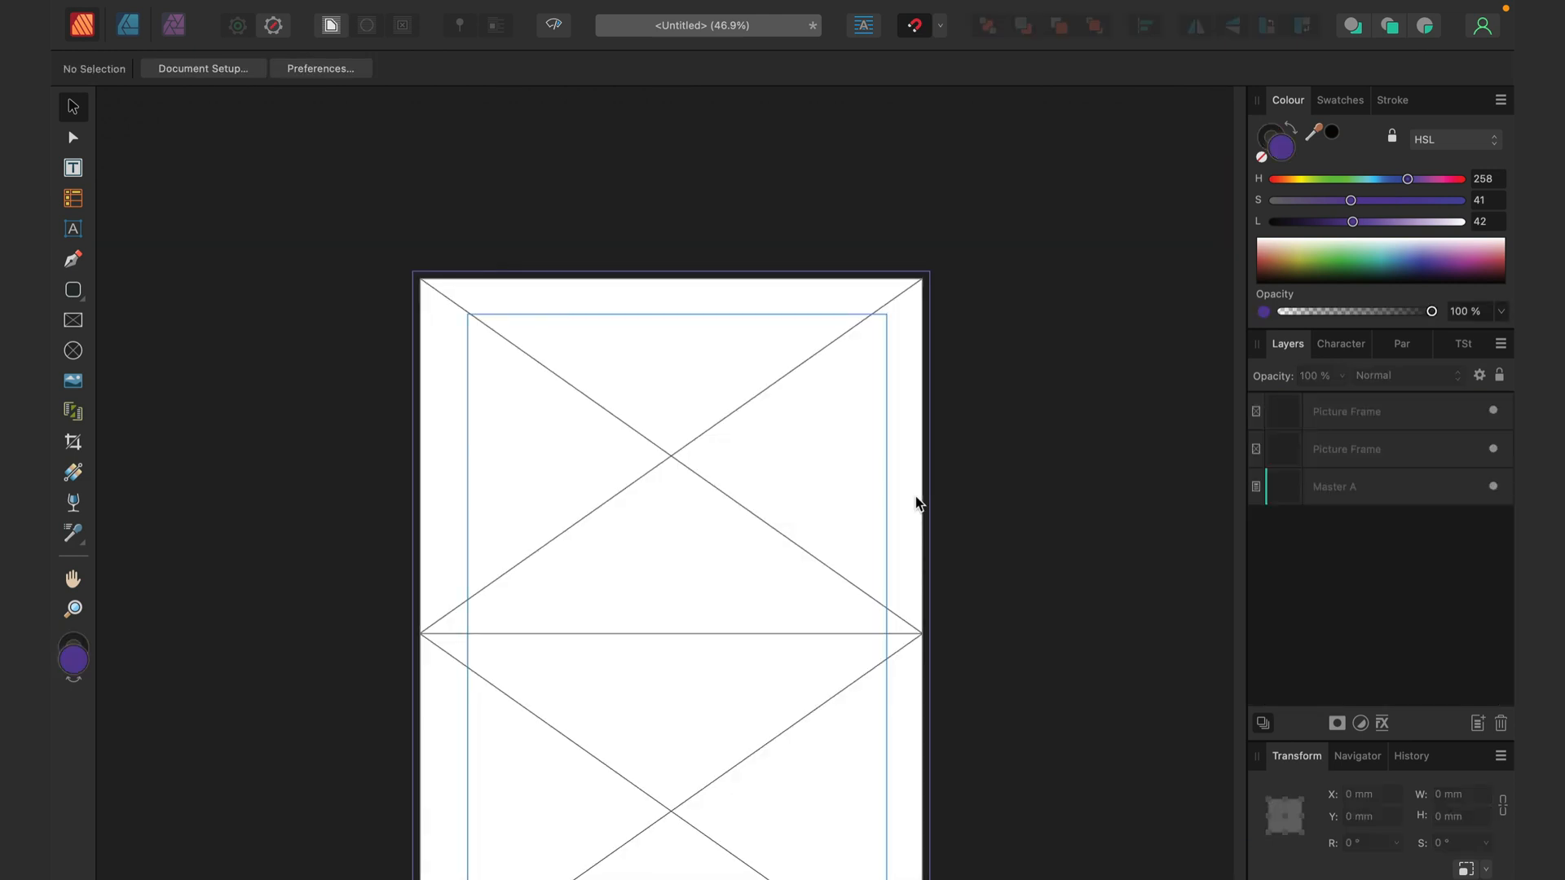
{"action": "left_click", "coordinate": [757, 383]}
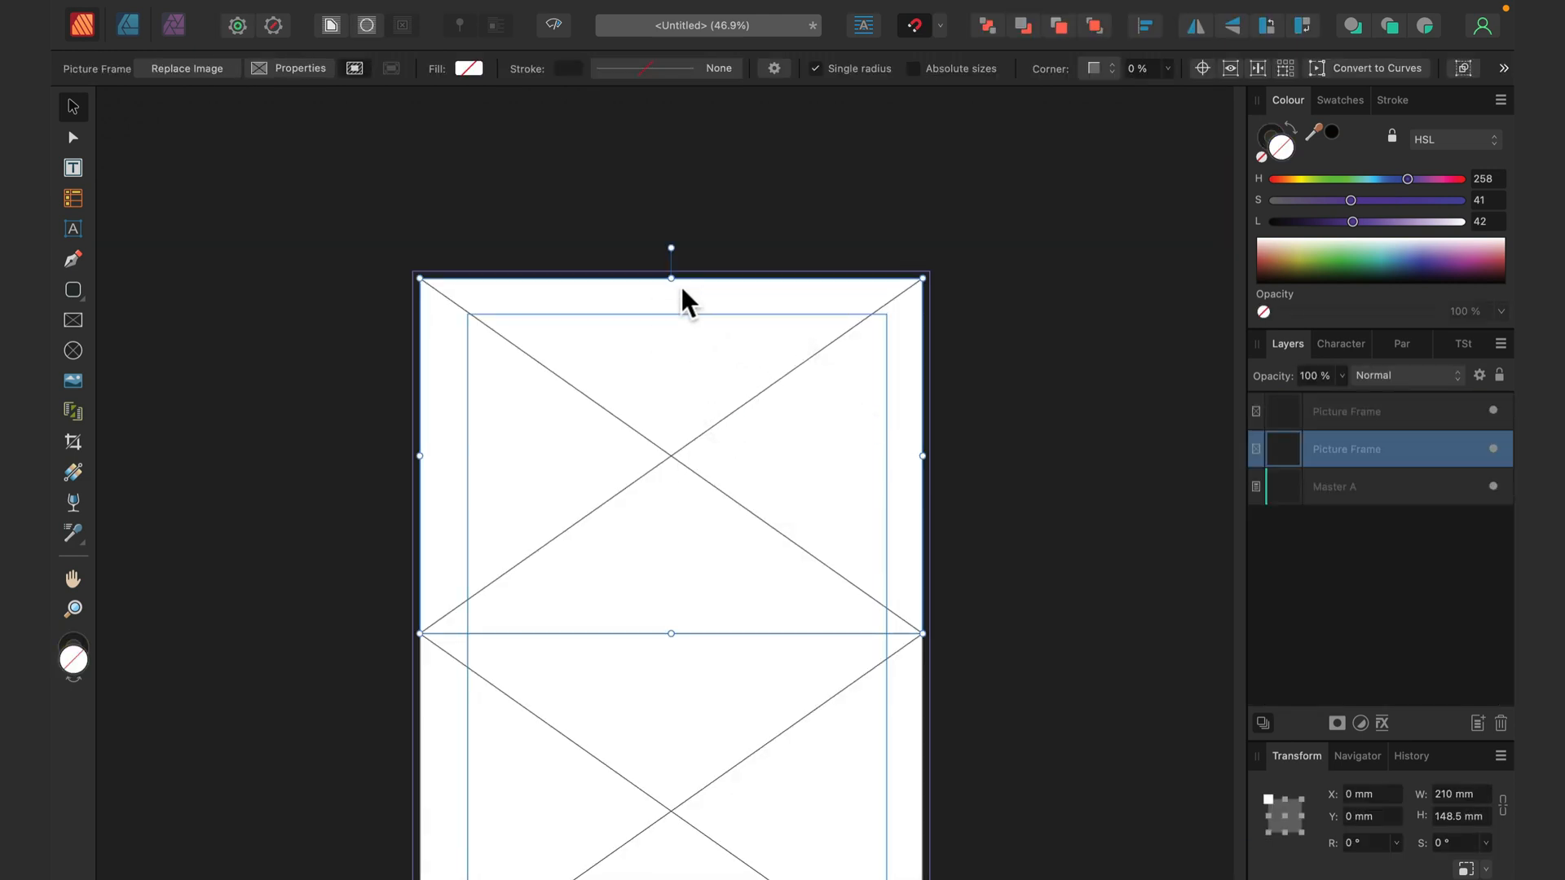
{"action": "left_click", "coordinate": [1394, 411]}
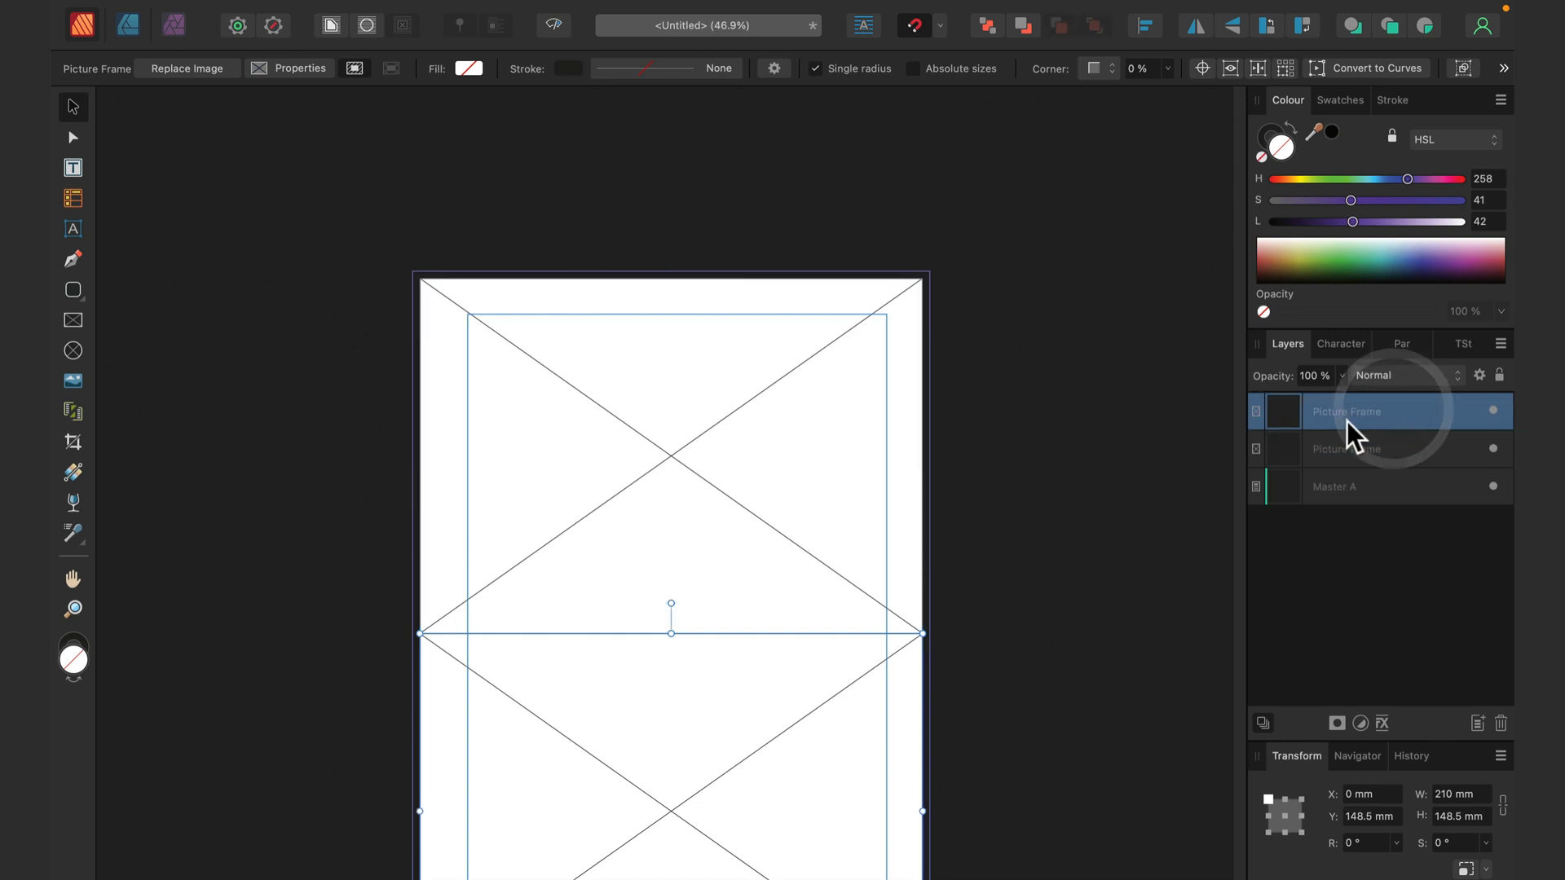
{"action": "left_click", "coordinate": [697, 470]}
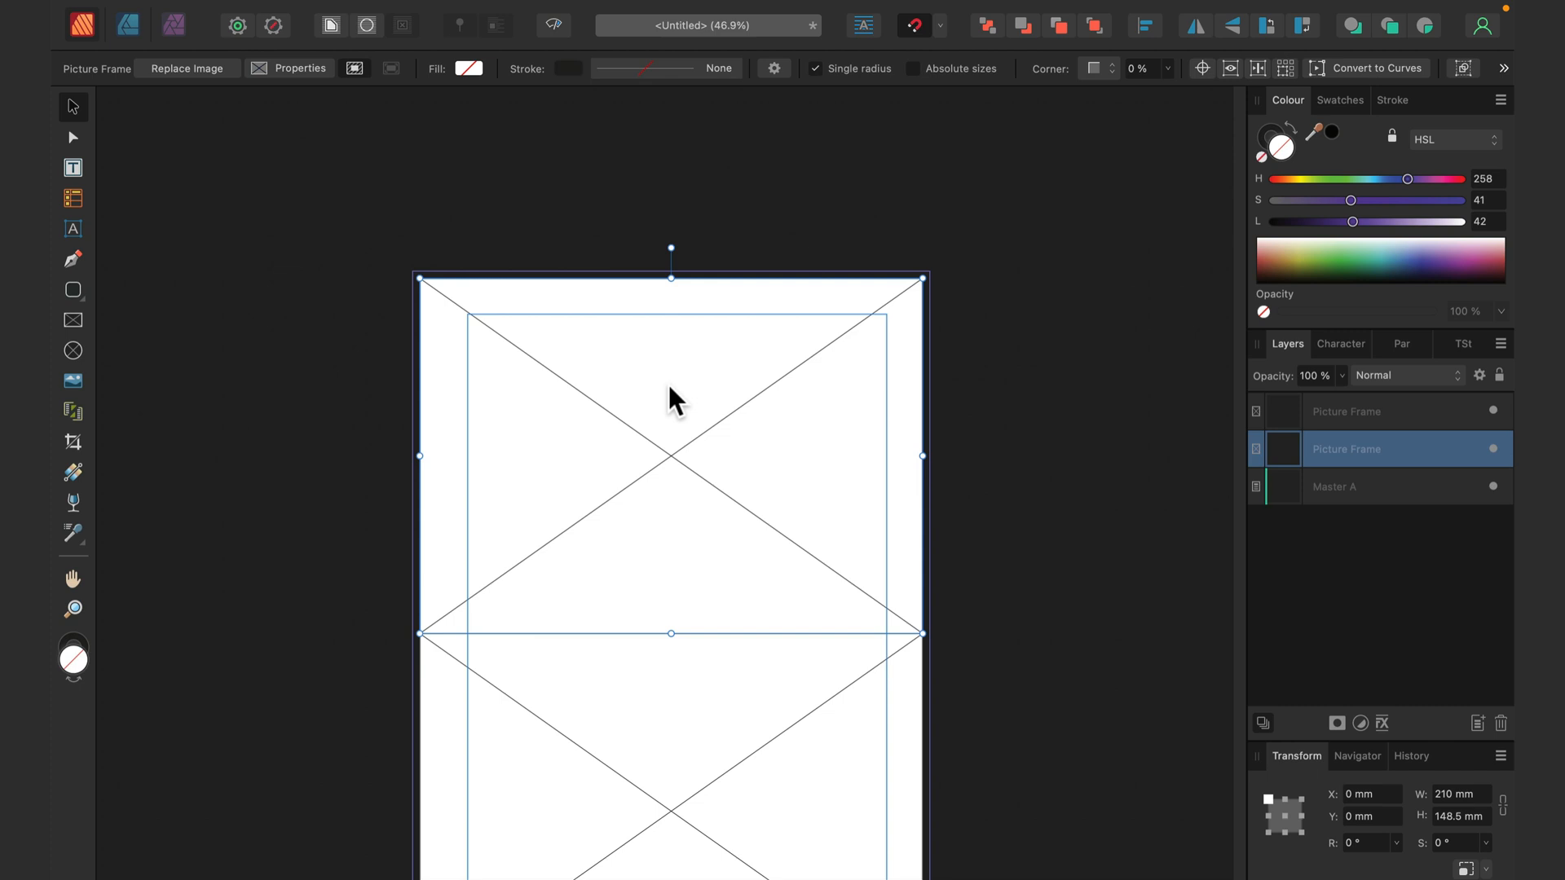
Step: Drag the 12 image files onto the upper frame with Alt to load them into Place Images
{"action": "left_click_drag", "start_coordinate": [670, 389], "coordinate": [697, 397]}
{"action": "key", "text": "alt"}
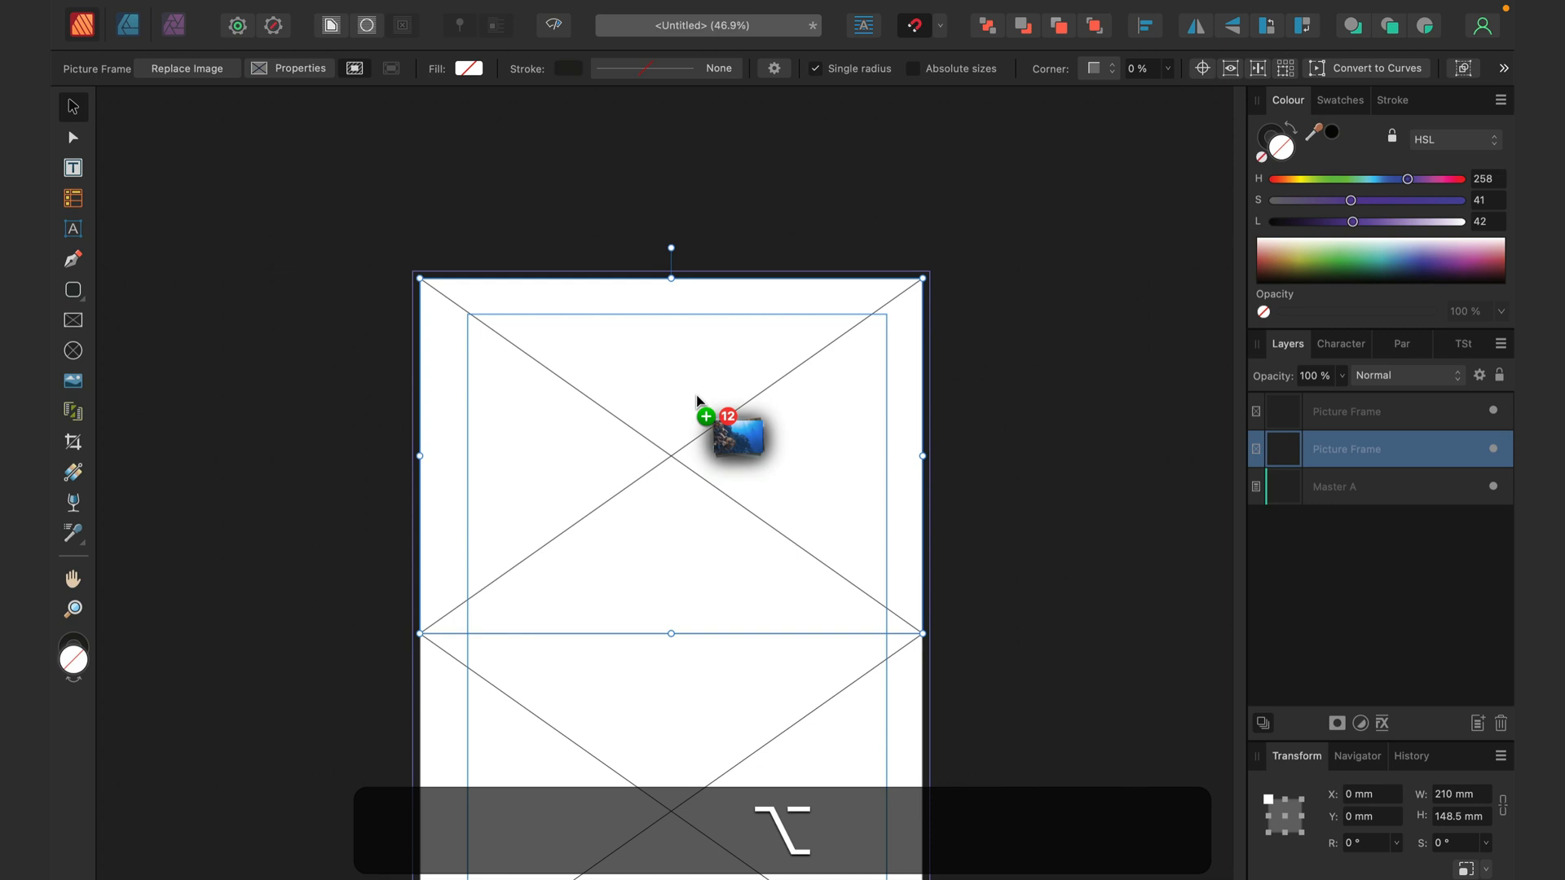
{"action": "mouse_move", "coordinate": [696, 396]}
{"action": "left_mouse_down"}
{"action": "mouse_move", "coordinate": [641, 357]}
{"action": "mouse_move", "coordinate": [644, 372]}
{"action": "left_mouse_up"}
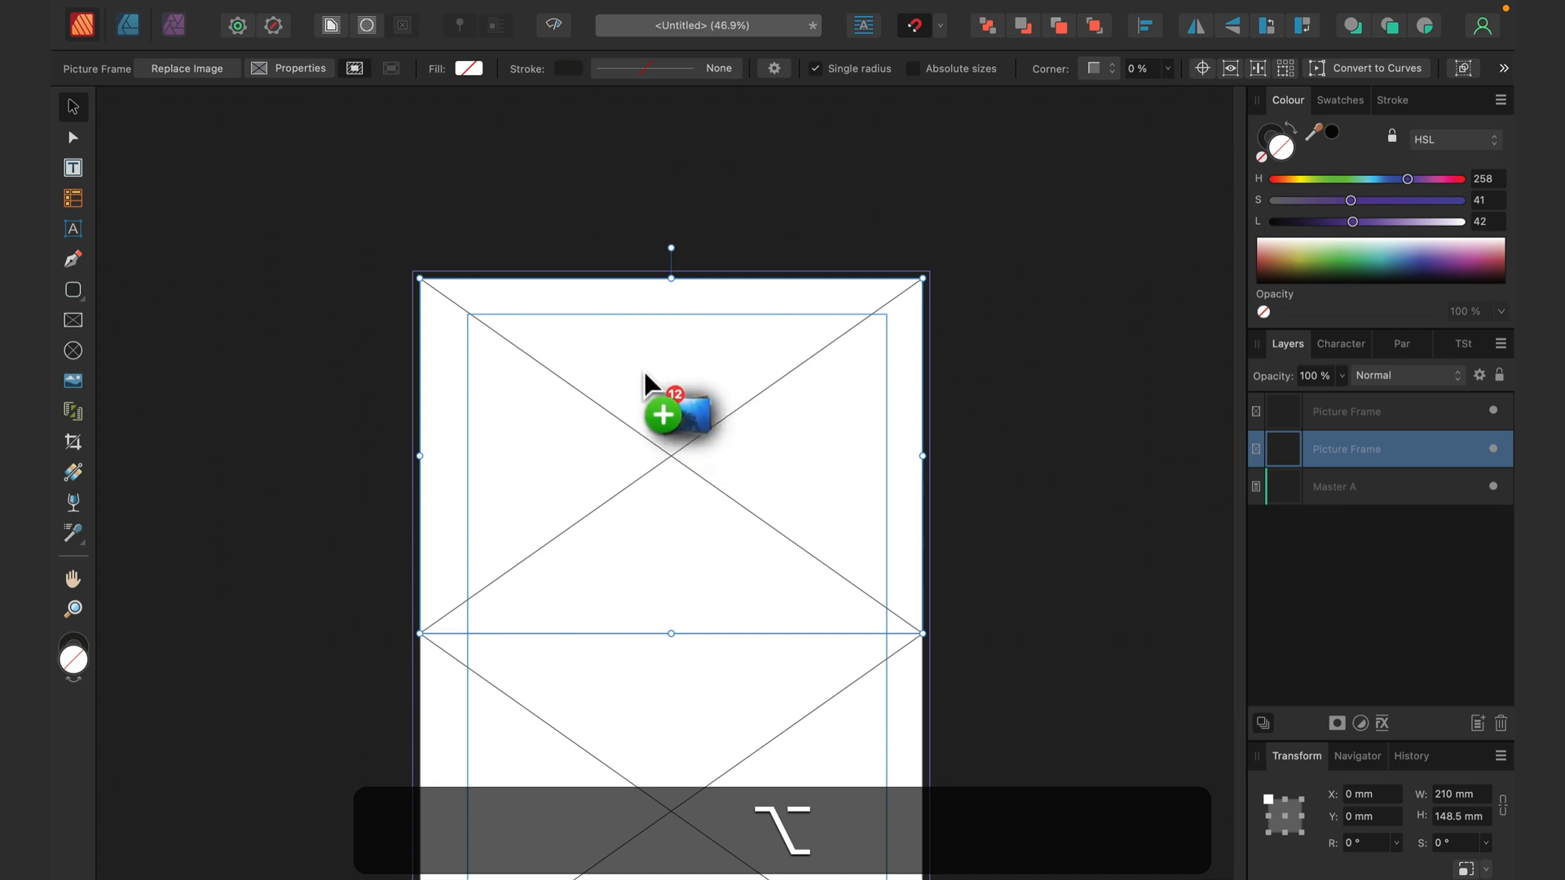
{"action": "left_click_drag", "start_coordinate": [643, 371], "coordinate": [643, 370]}
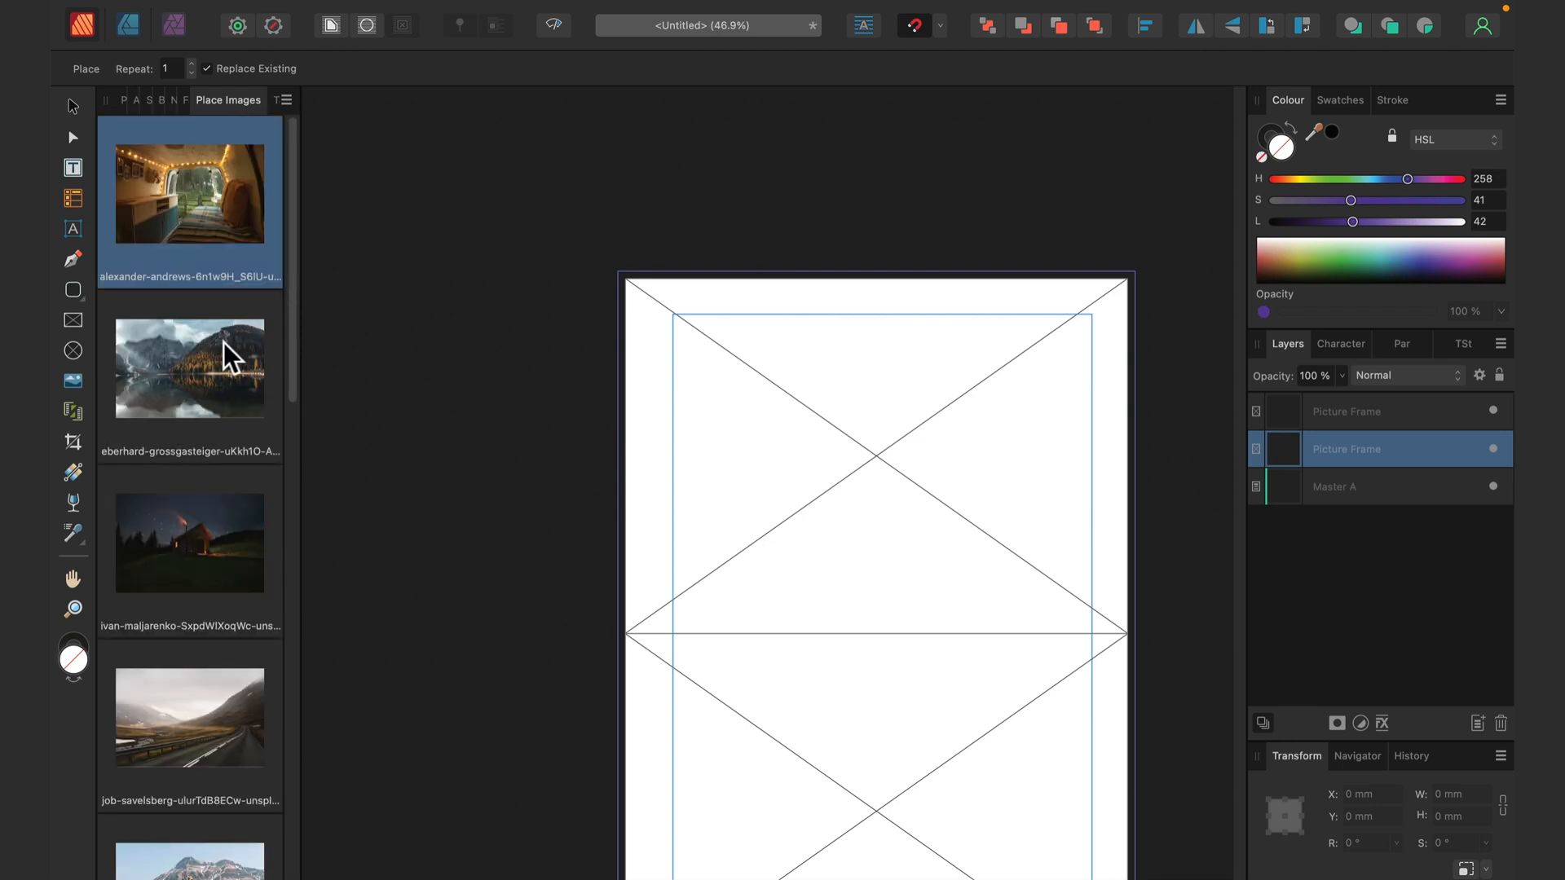
{"action": "mouse_move", "coordinate": [224, 382]}
{"action": "left_mouse_down"}
{"action": "mouse_move", "coordinate": [782, 404]}
{"action": "mouse_move", "coordinate": [837, 734]}
{"action": "left_mouse_up"}
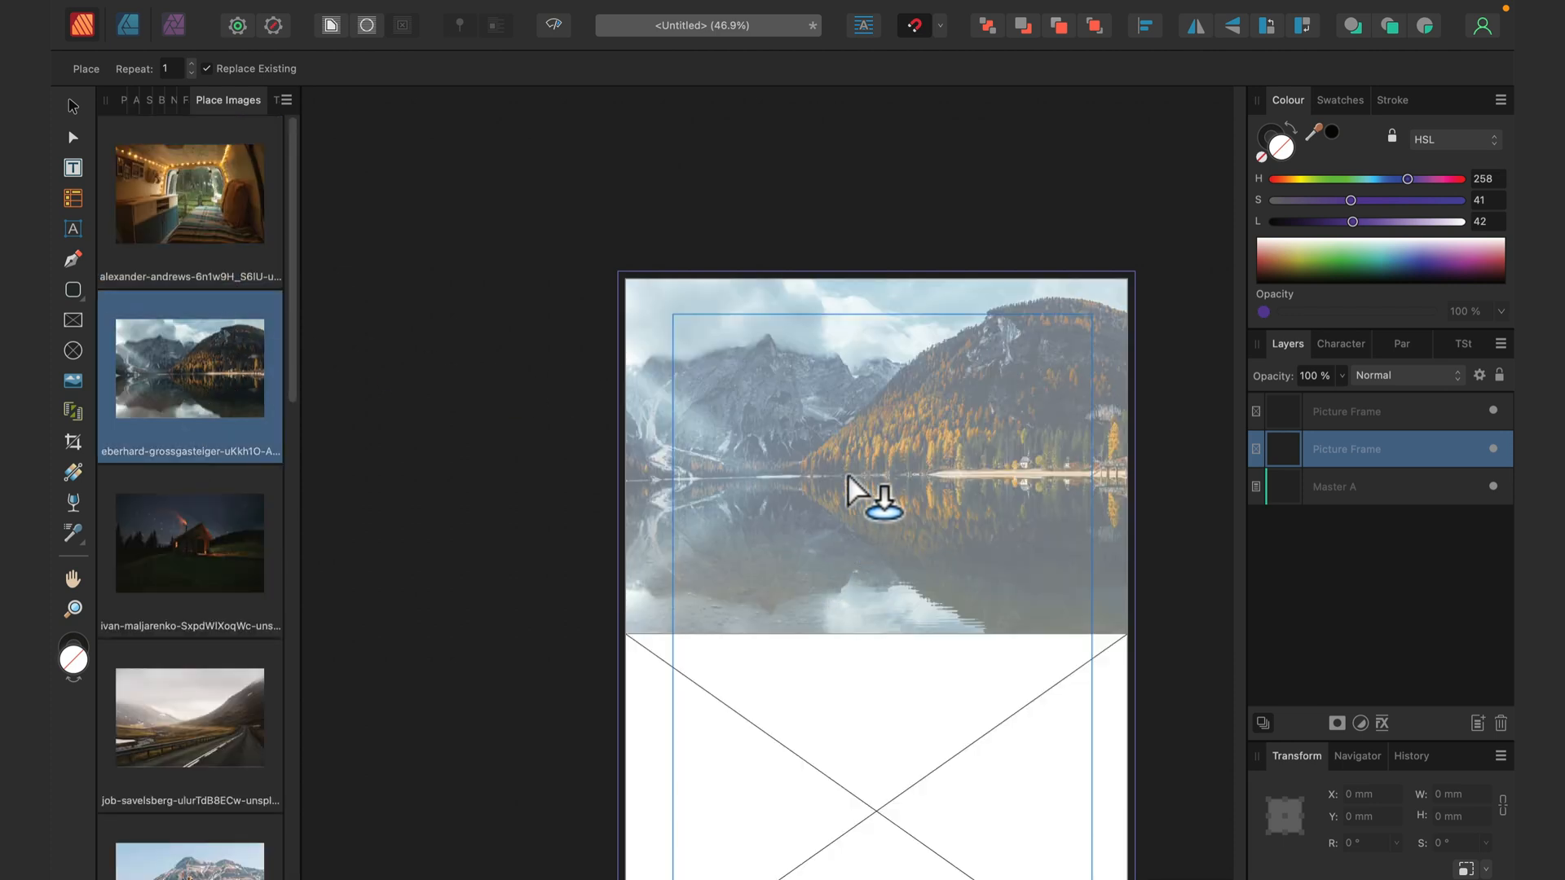
{"action": "scroll", "coordinate": [837, 733], "scroll_direction": "down", "scroll_amount": 2}
{"action": "scroll", "coordinate": [838, 713], "scroll_direction": "down", "scroll_amount": 2}
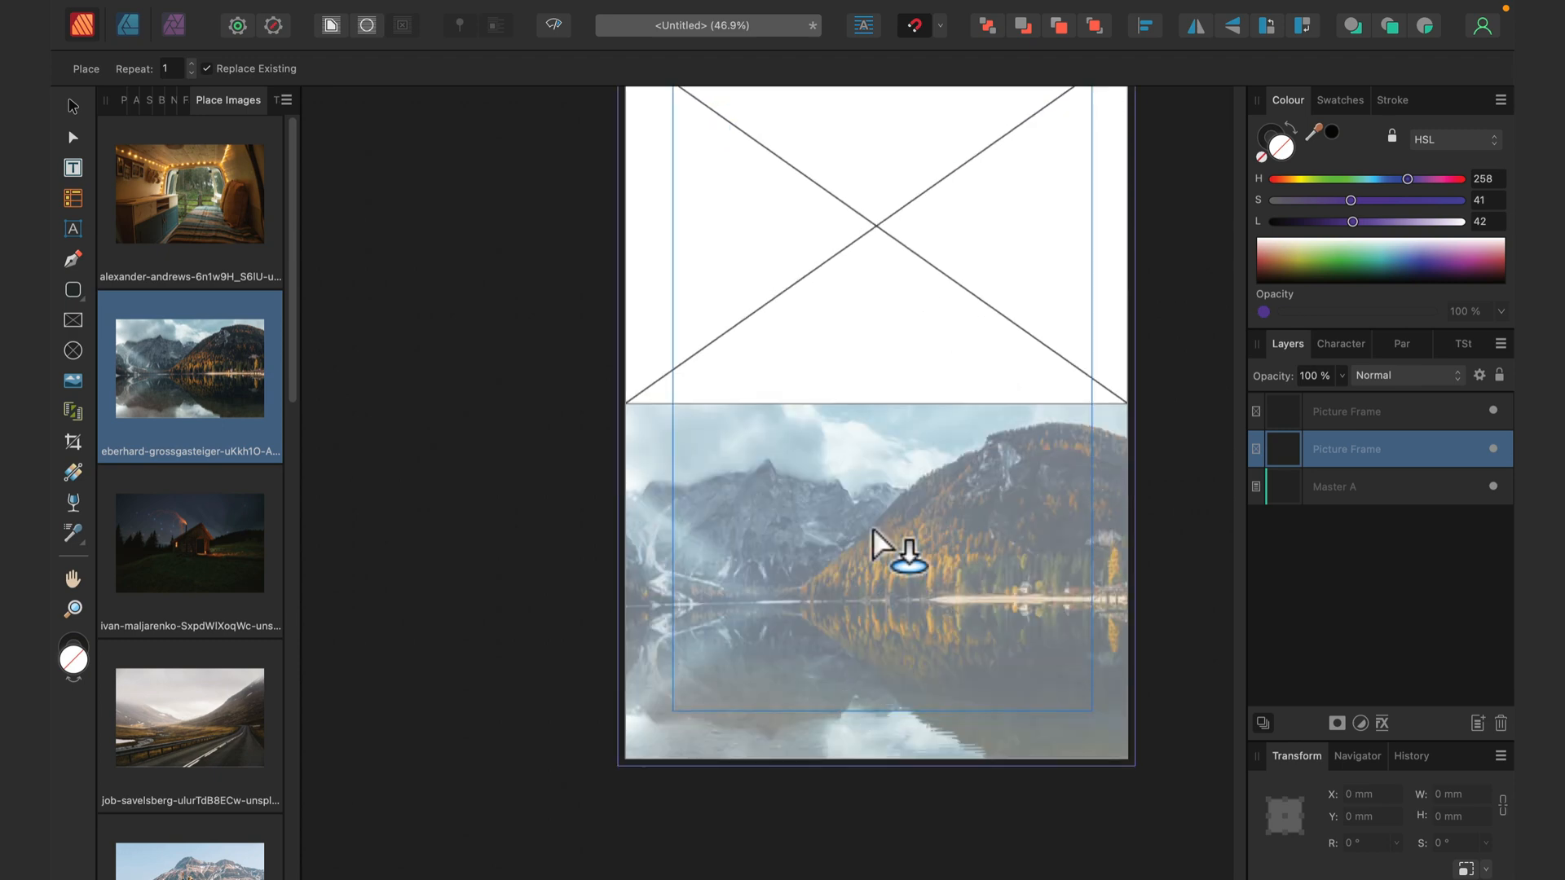
{"action": "scroll", "coordinate": [872, 527], "scroll_direction": "down", "scroll_amount": 5}
{"action": "scroll", "coordinate": [874, 527], "scroll_direction": "up", "scroll_amount": 1}
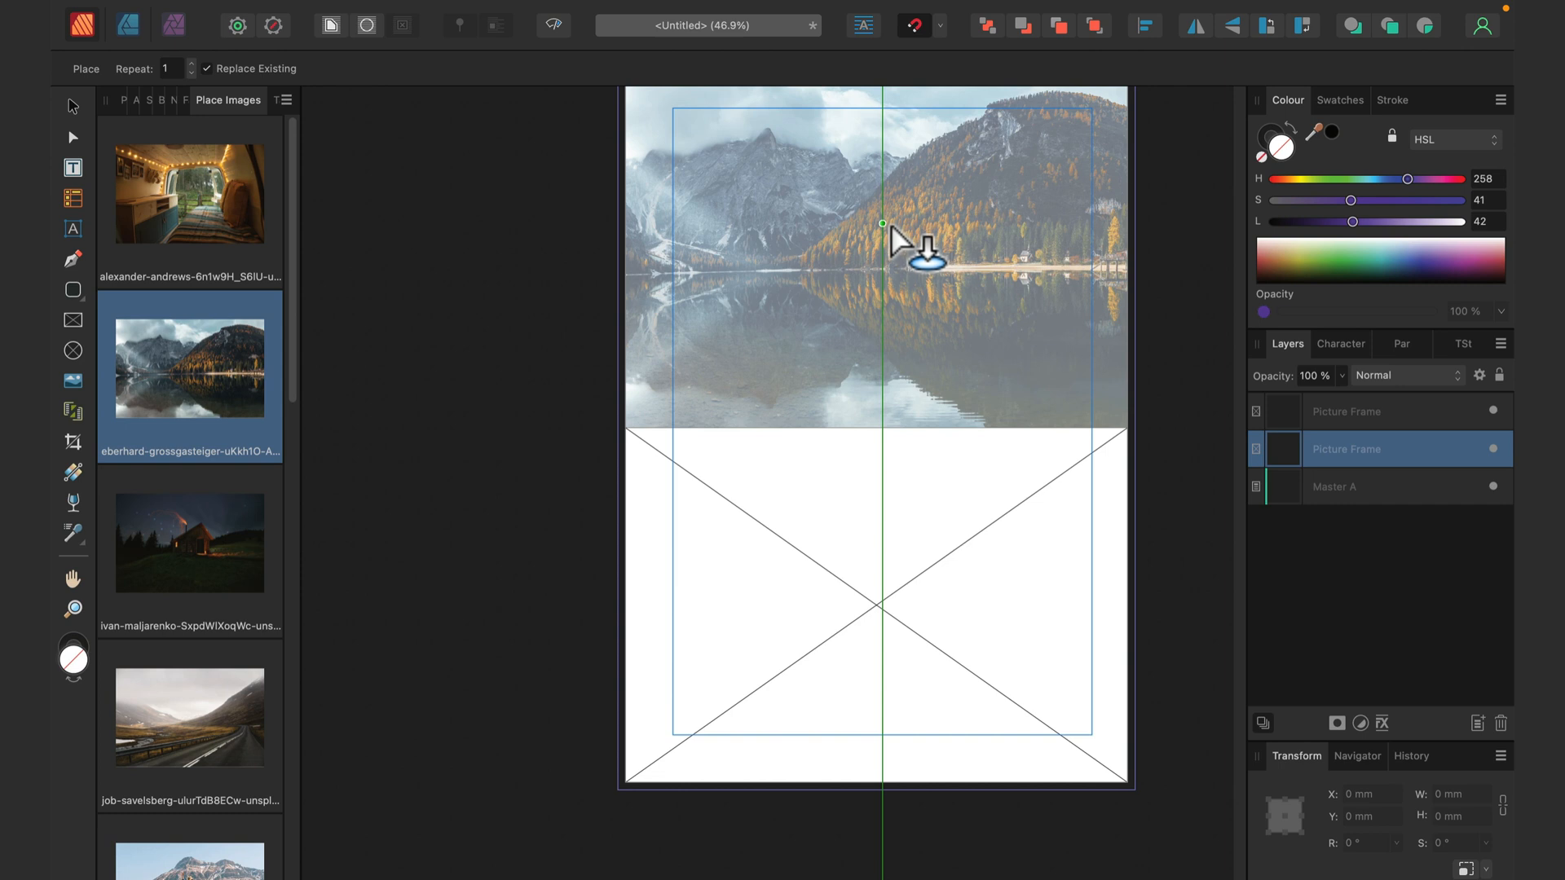
{"action": "left_click", "coordinate": [187, 551]}
{"action": "left_click", "coordinate": [204, 701]}
{"action": "scroll", "coordinate": [207, 705], "scroll_direction": "down", "scroll_amount": 5}
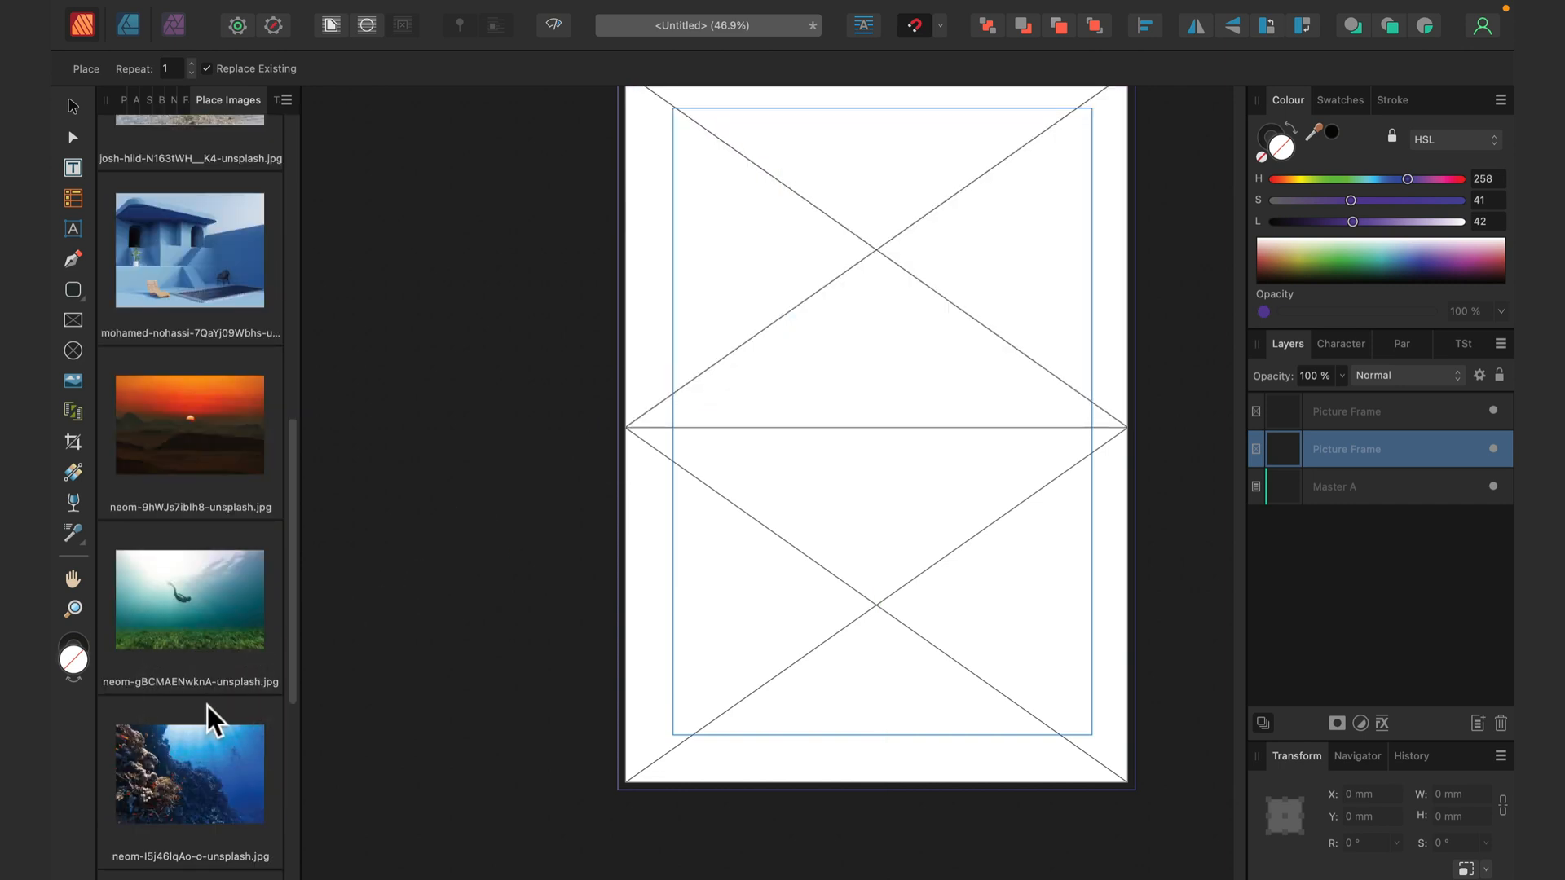
{"action": "left_click", "coordinate": [217, 578]}
{"action": "left_click", "coordinate": [204, 499]}
{"action": "scroll", "coordinate": [206, 587], "scroll_direction": "down", "scroll_amount": 5}
{"action": "left_click", "coordinate": [210, 482]}
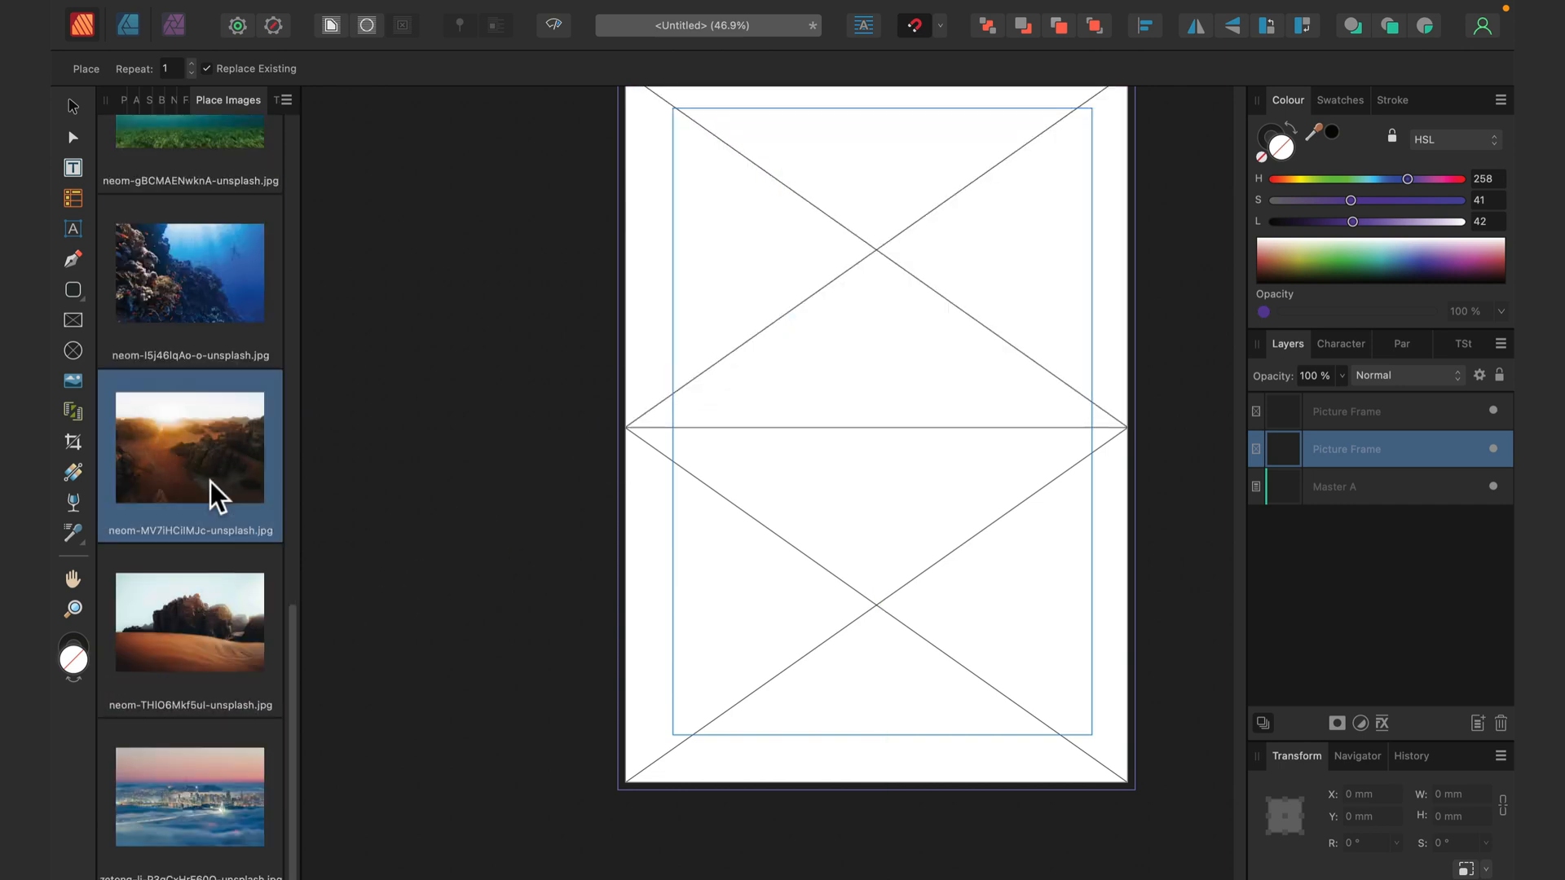
{"action": "left_click", "coordinate": [206, 635]}
{"action": "left_click", "coordinate": [224, 810]}
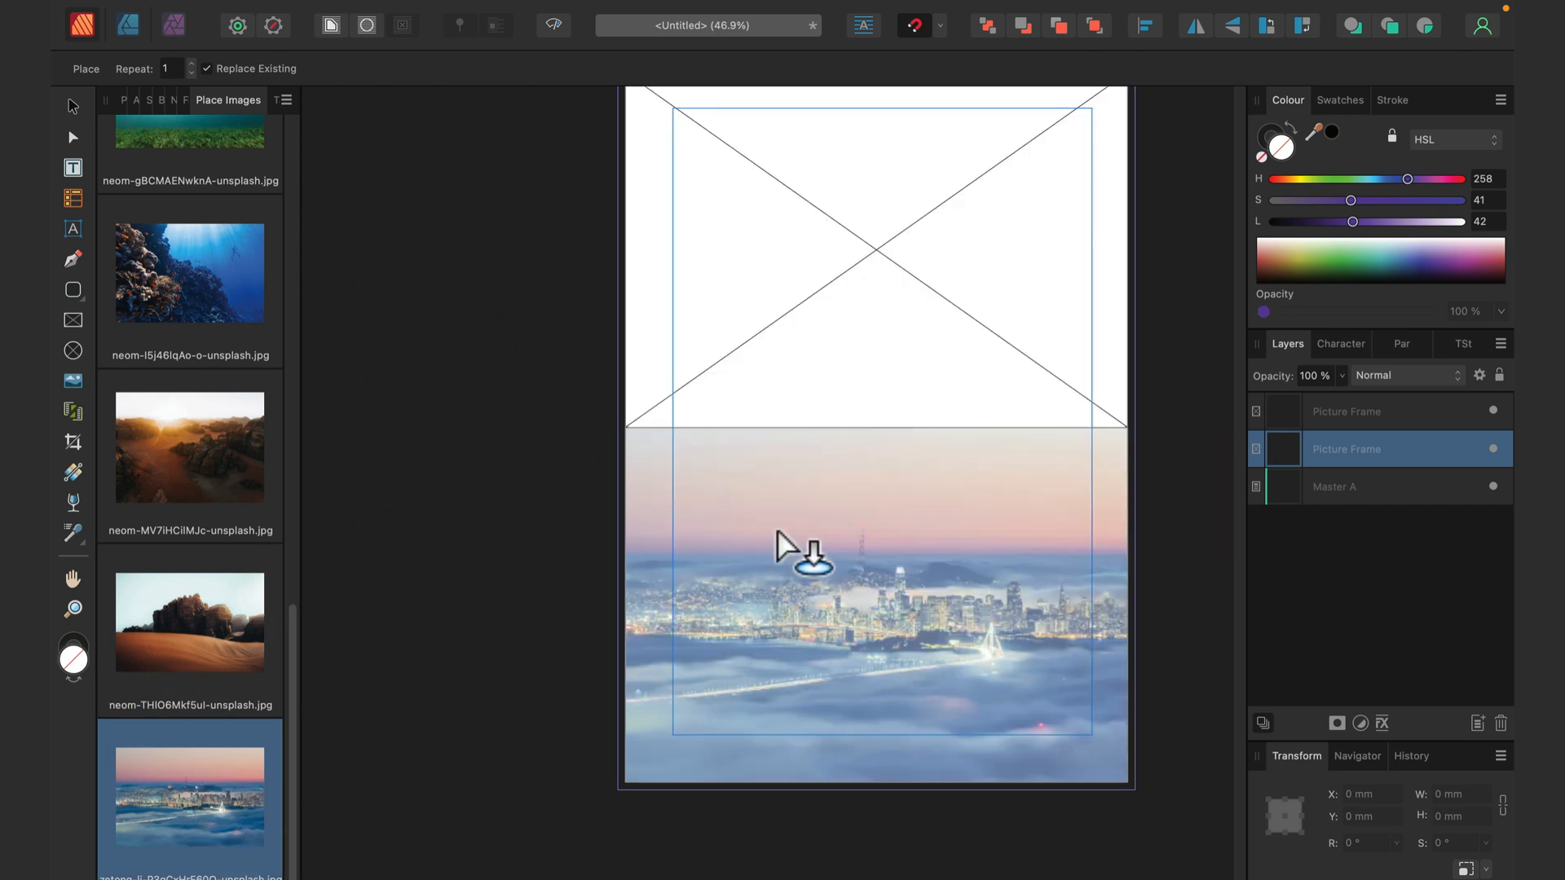
{"action": "left_click", "coordinate": [772, 529]}
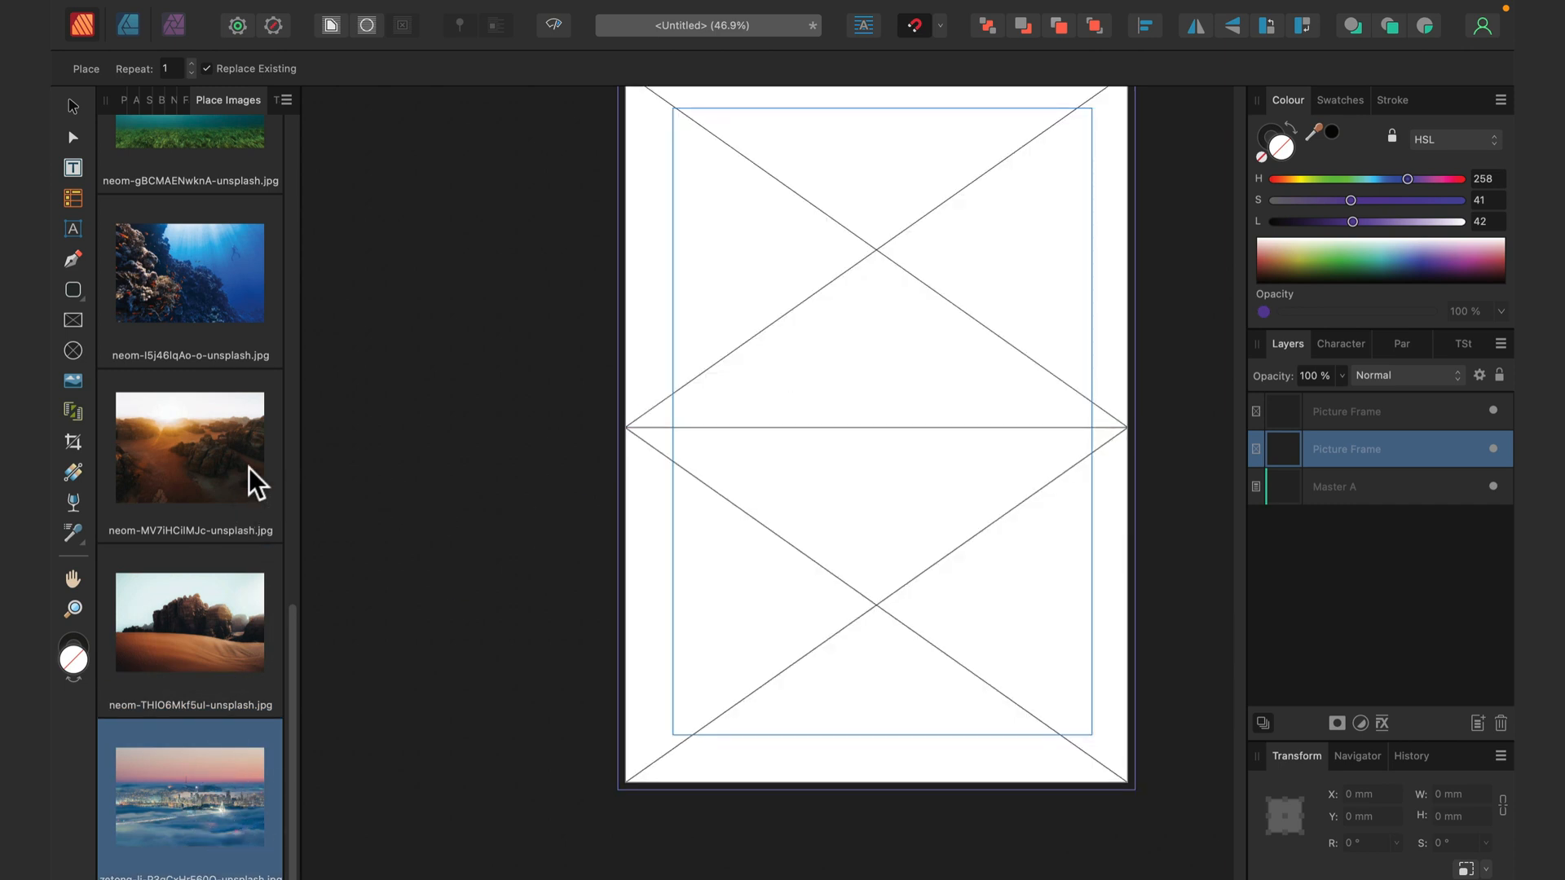
{"action": "scroll", "coordinate": [218, 422], "scroll_direction": "up", "scroll_amount": 10}
{"action": "left_click", "coordinate": [214, 186]}
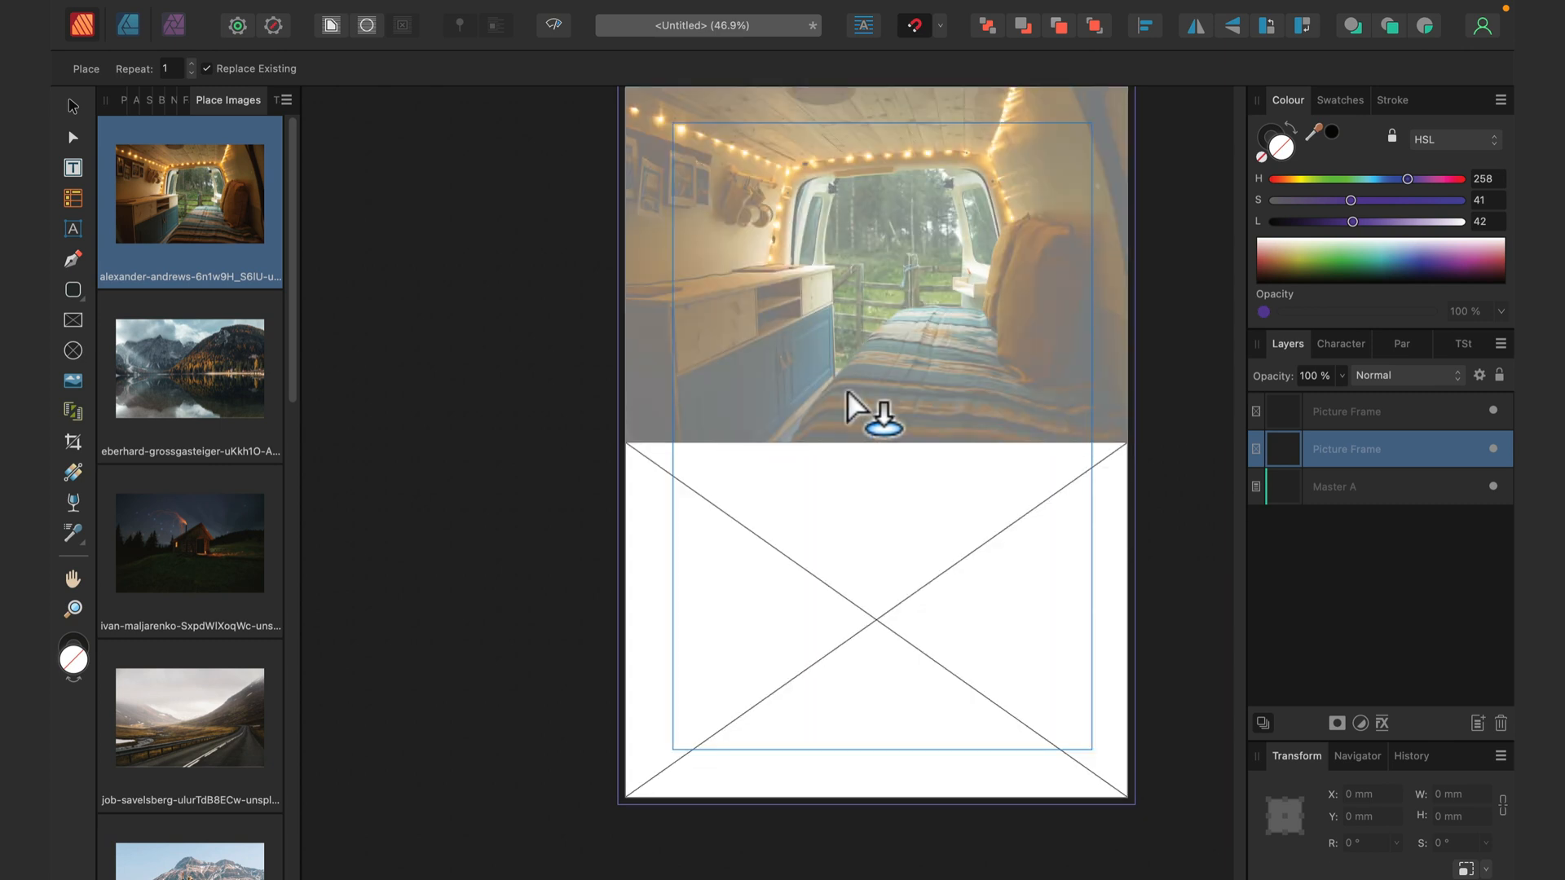
{"action": "scroll", "coordinate": [846, 392], "scroll_direction": "up", "scroll_amount": 3}
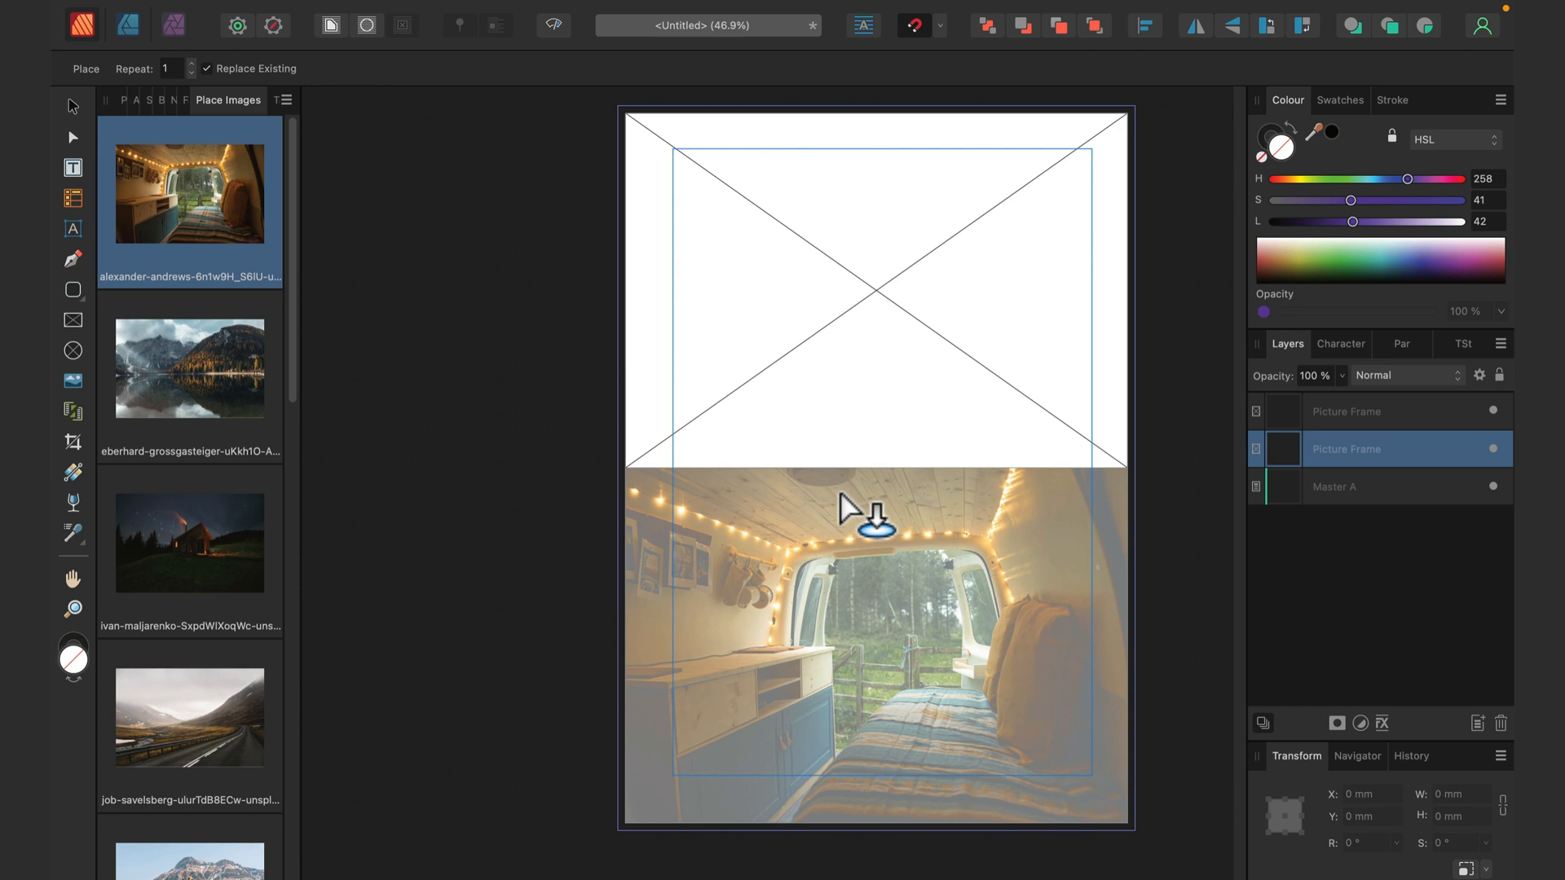
{"action": "scroll", "coordinate": [189, 291], "scroll_direction": "down", "scroll_amount": 10}
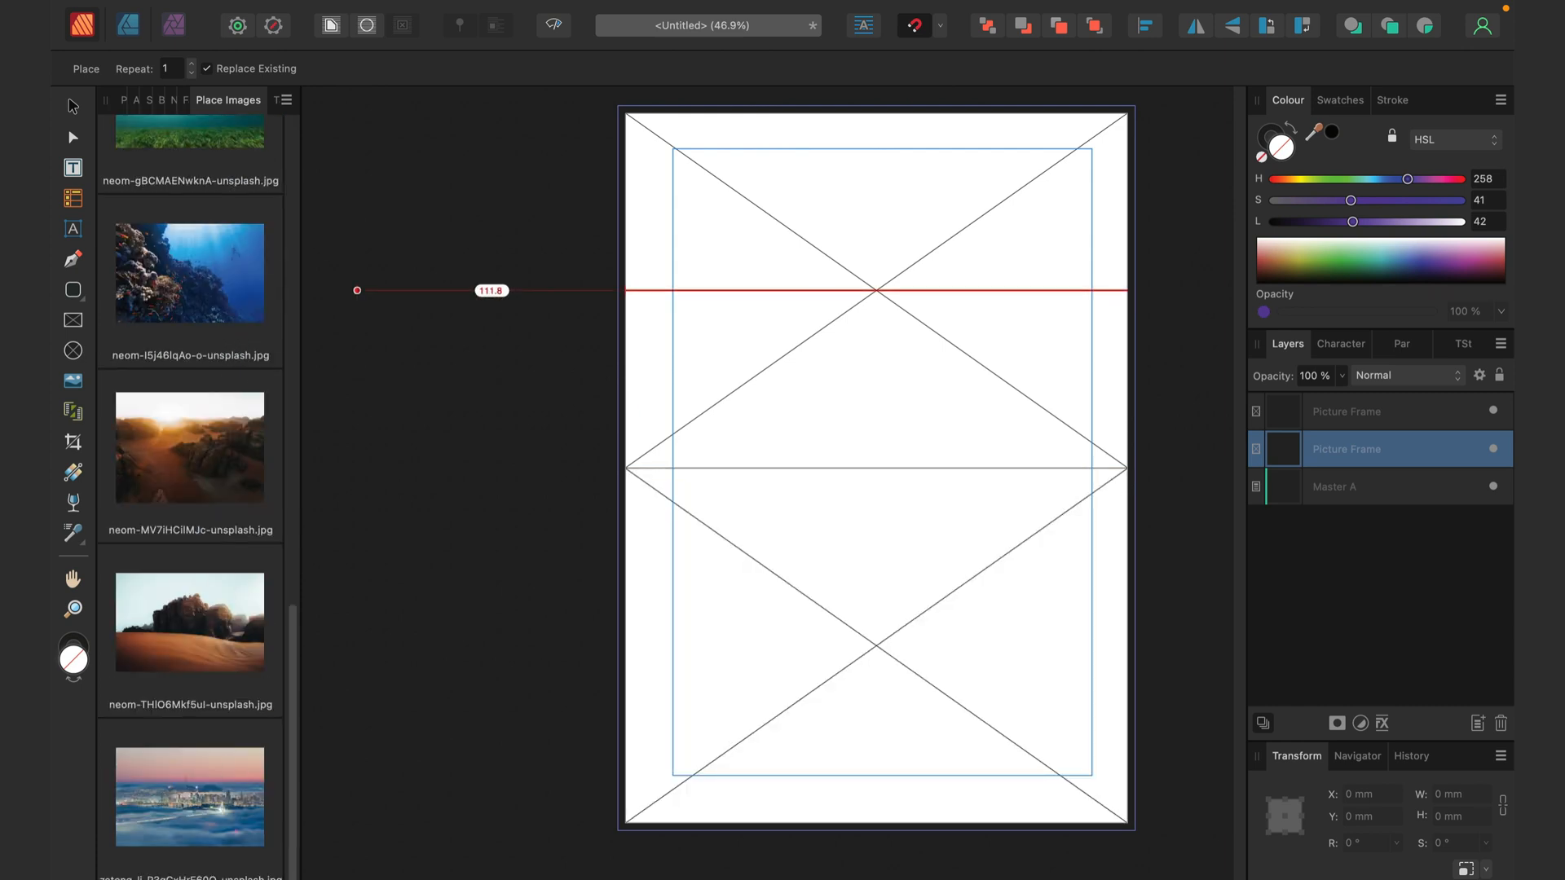
Step: Select all twelve queued photos so they auto-flow two per page across six pages
{"action": "left_click", "coordinate": [190, 772], "text": "shift"}
{"action": "scroll", "coordinate": [202, 507], "scroll_direction": "up", "scroll_amount": 10}
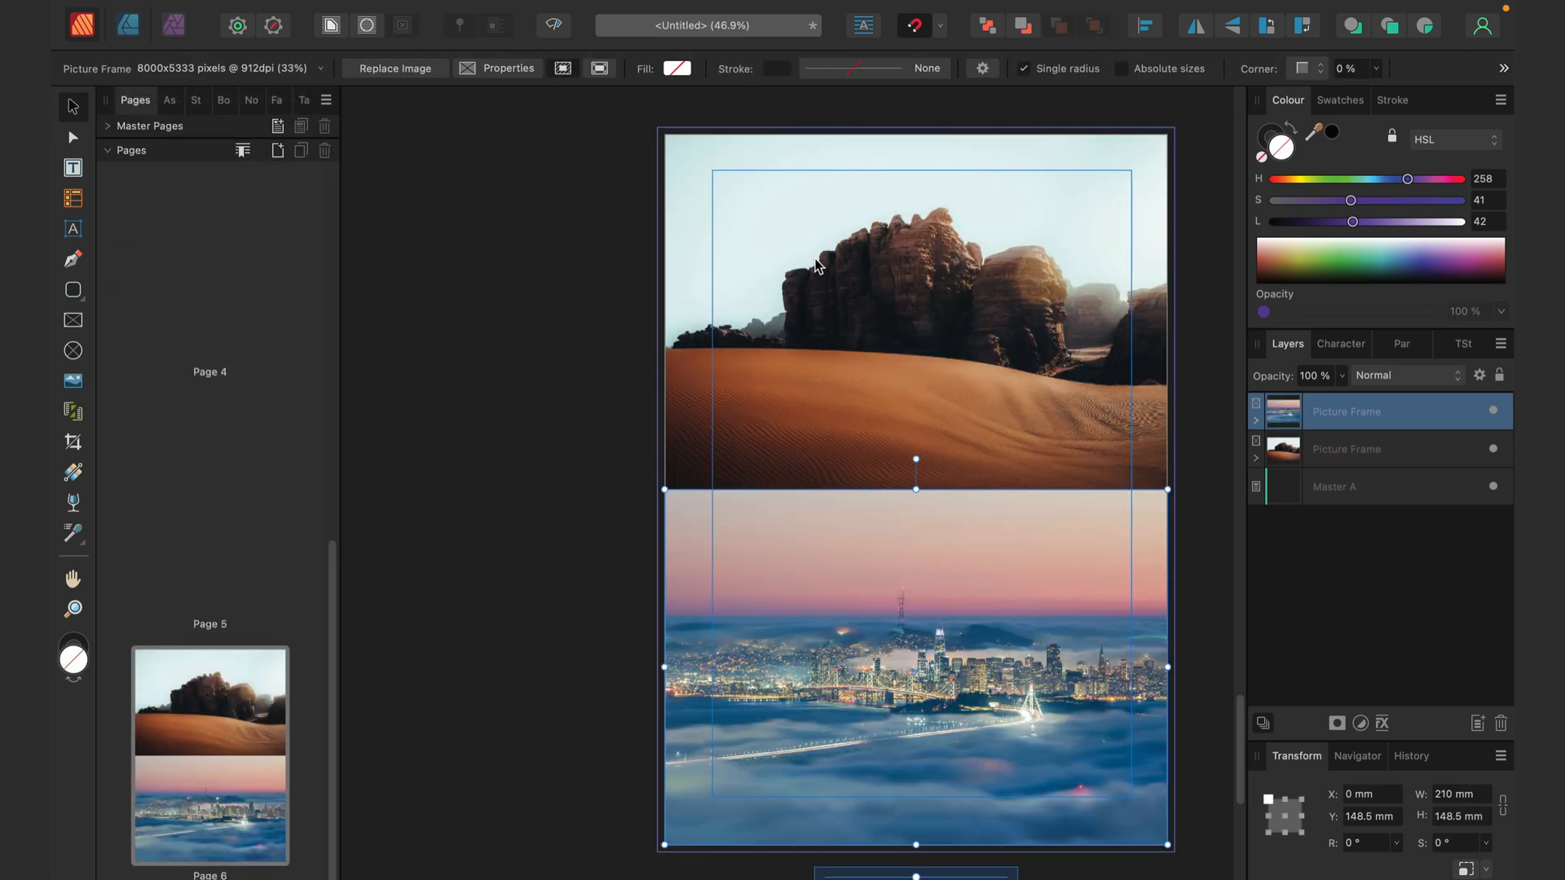
{"action": "scroll", "coordinate": [294, 446], "scroll_direction": "up", "scroll_amount": 3}
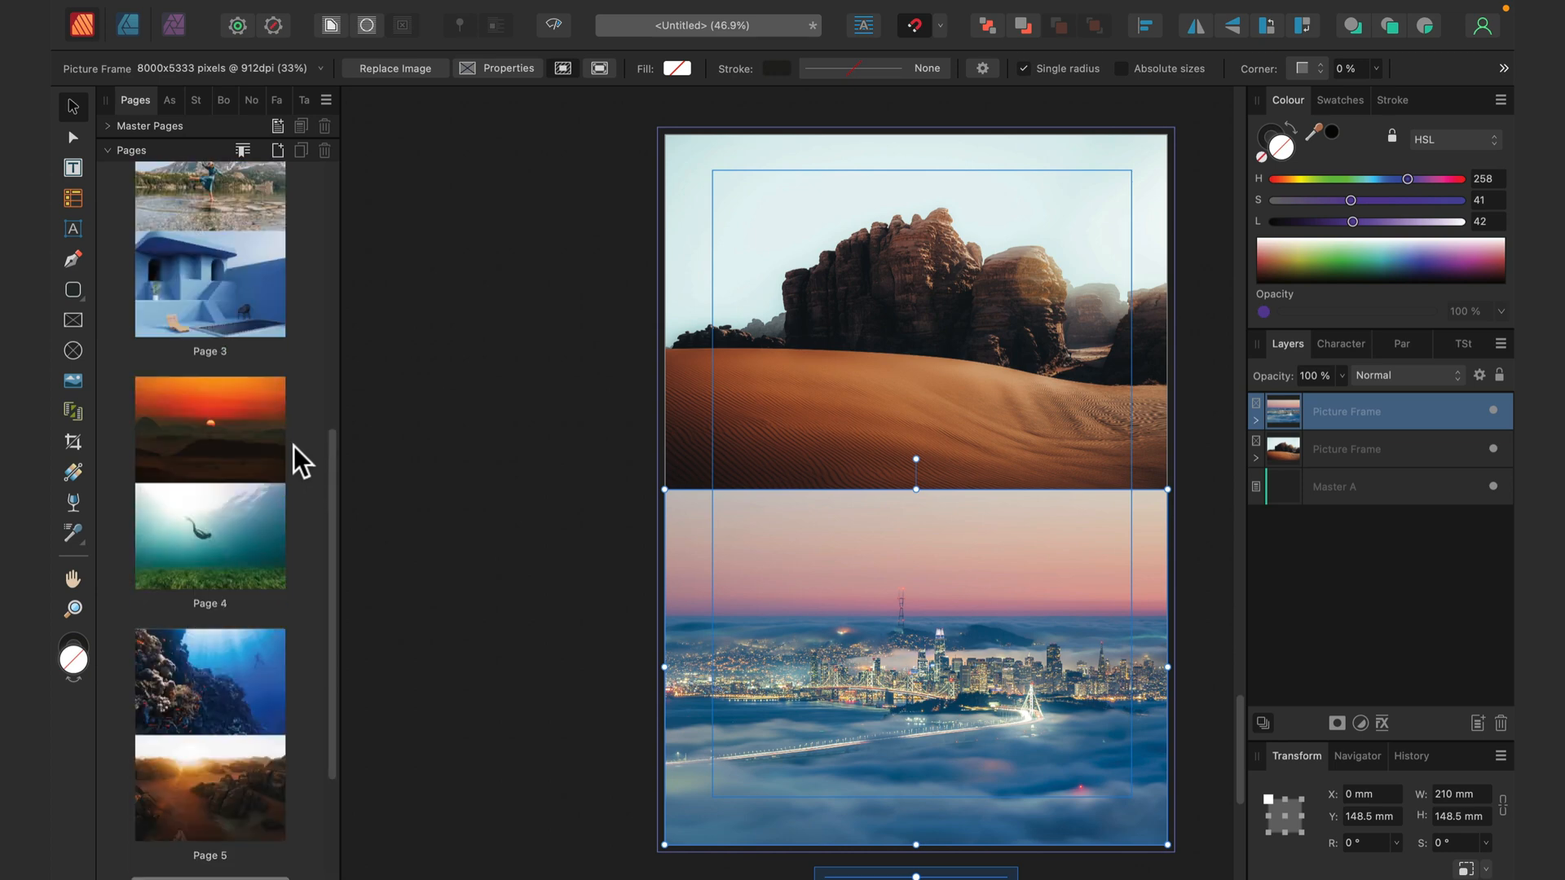
{"action": "scroll", "coordinate": [295, 443], "scroll_direction": "up", "scroll_amount": 5}
{"action": "scroll", "coordinate": [245, 442], "scroll_direction": "down", "scroll_amount": 2}
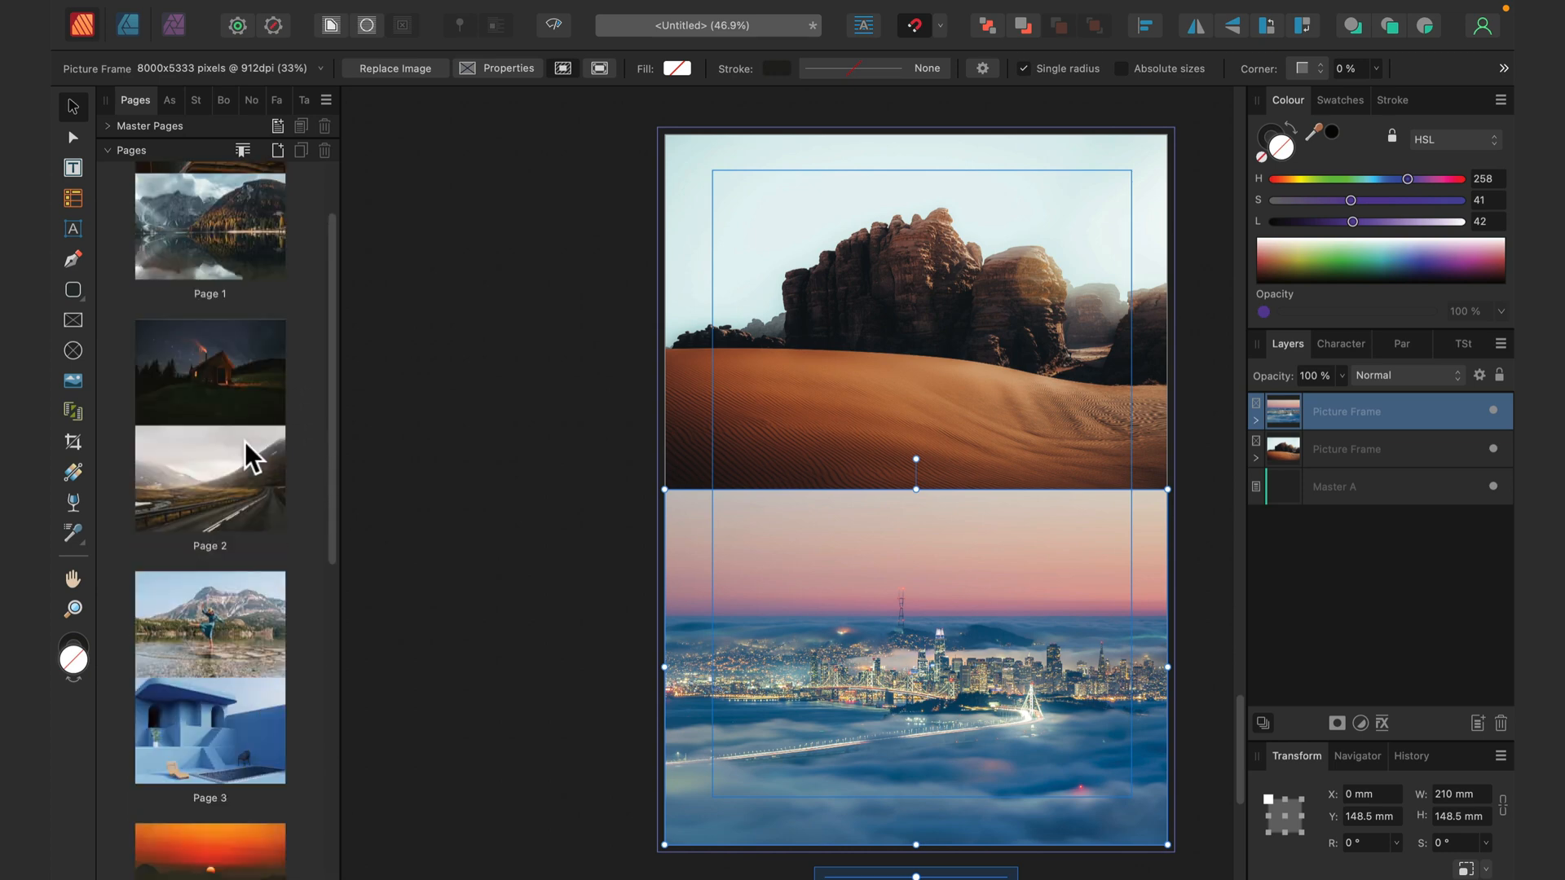
{"action": "scroll", "coordinate": [249, 439], "scroll_direction": "down", "scroll_amount": 3}
{"action": "scroll", "coordinate": [250, 438], "scroll_direction": "down", "scroll_amount": 4}
{"action": "scroll", "coordinate": [254, 449], "scroll_direction": "down", "scroll_amount": 1}
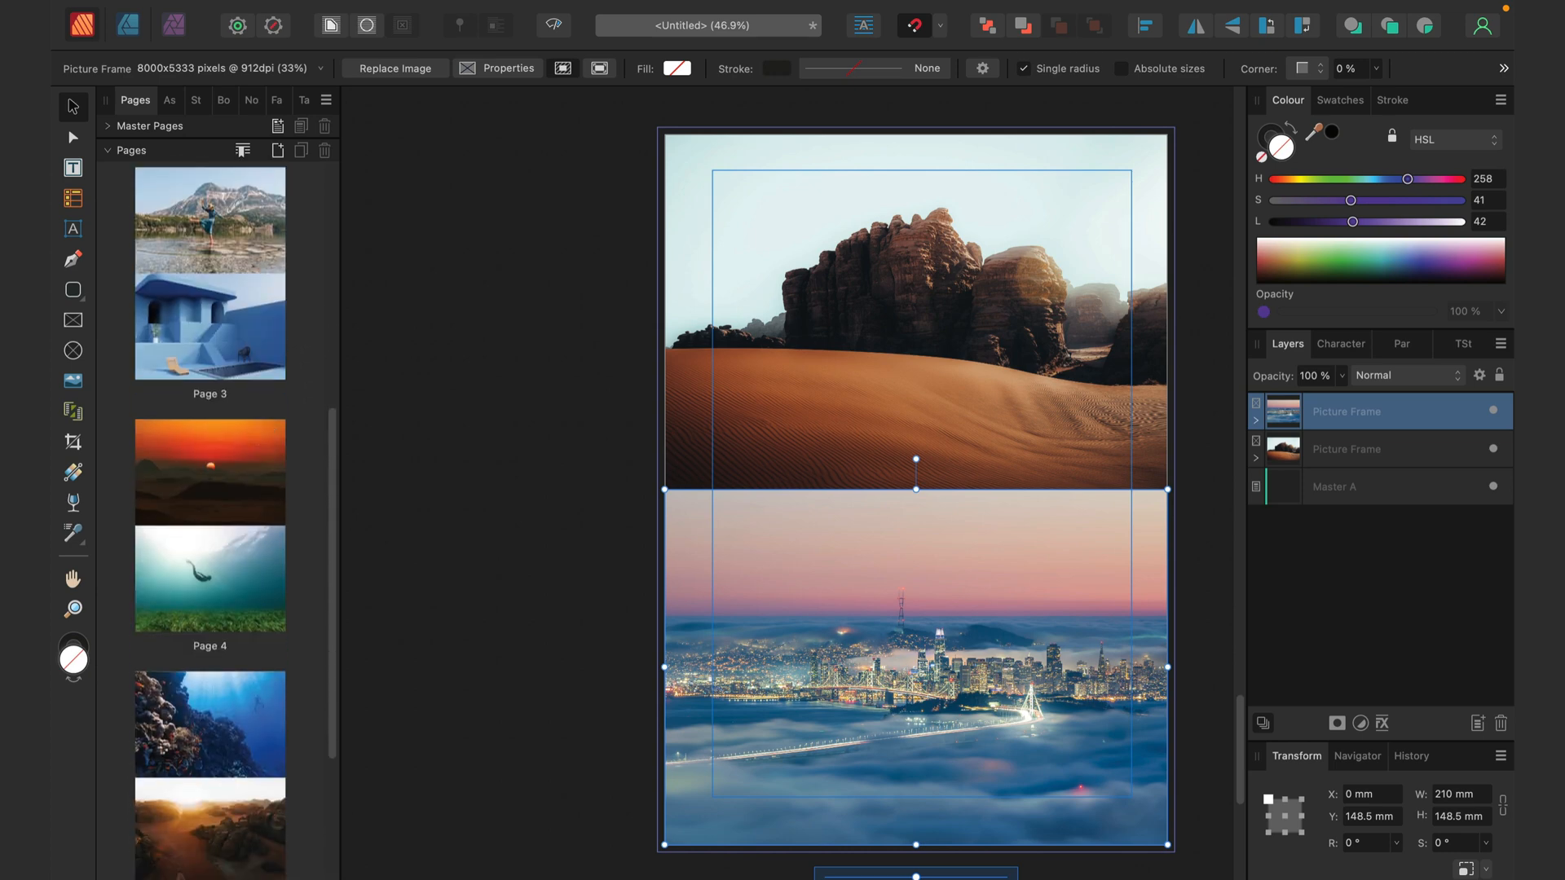
{"action": "scroll", "coordinate": [253, 452], "scroll_direction": "down", "scroll_amount": 3}
{"action": "scroll", "coordinate": [253, 458], "scroll_direction": "down", "scroll_amount": 1}
{"action": "scroll", "coordinate": [253, 458], "scroll_direction": "down", "scroll_amount": 1}
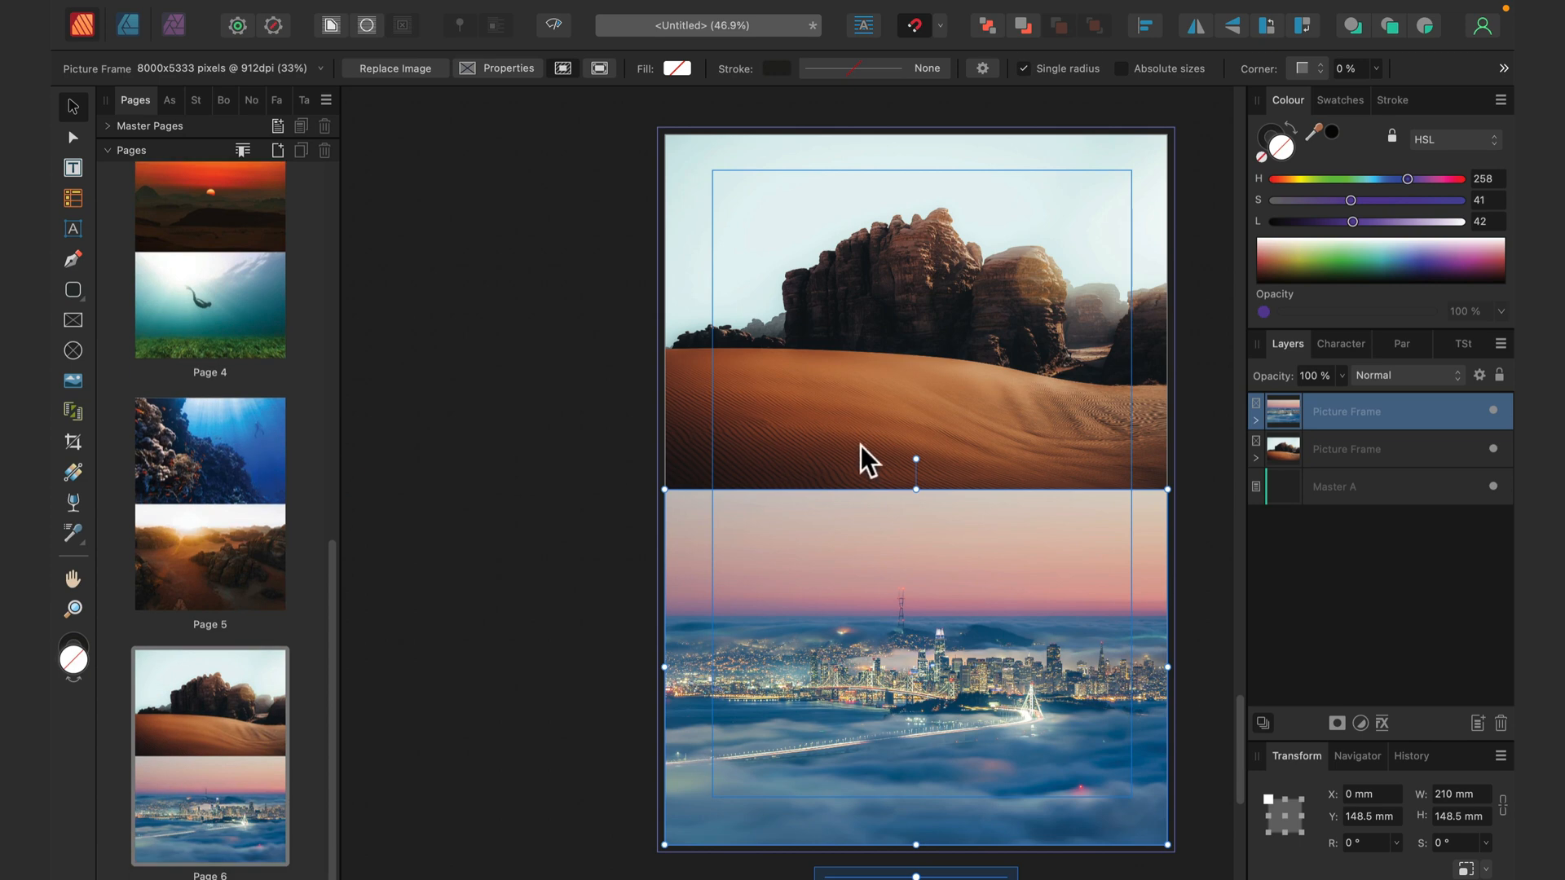
{"action": "scroll", "coordinate": [981, 485], "scroll_direction": "up", "scroll_amount": 3}
{"action": "scroll", "coordinate": [981, 484], "scroll_direction": "up", "scroll_amount": 3}
{"action": "scroll", "coordinate": [981, 484], "scroll_direction": "up", "scroll_amount": 3}
{"action": "scroll", "coordinate": [982, 485], "scroll_direction": "up", "scroll_amount": 6}
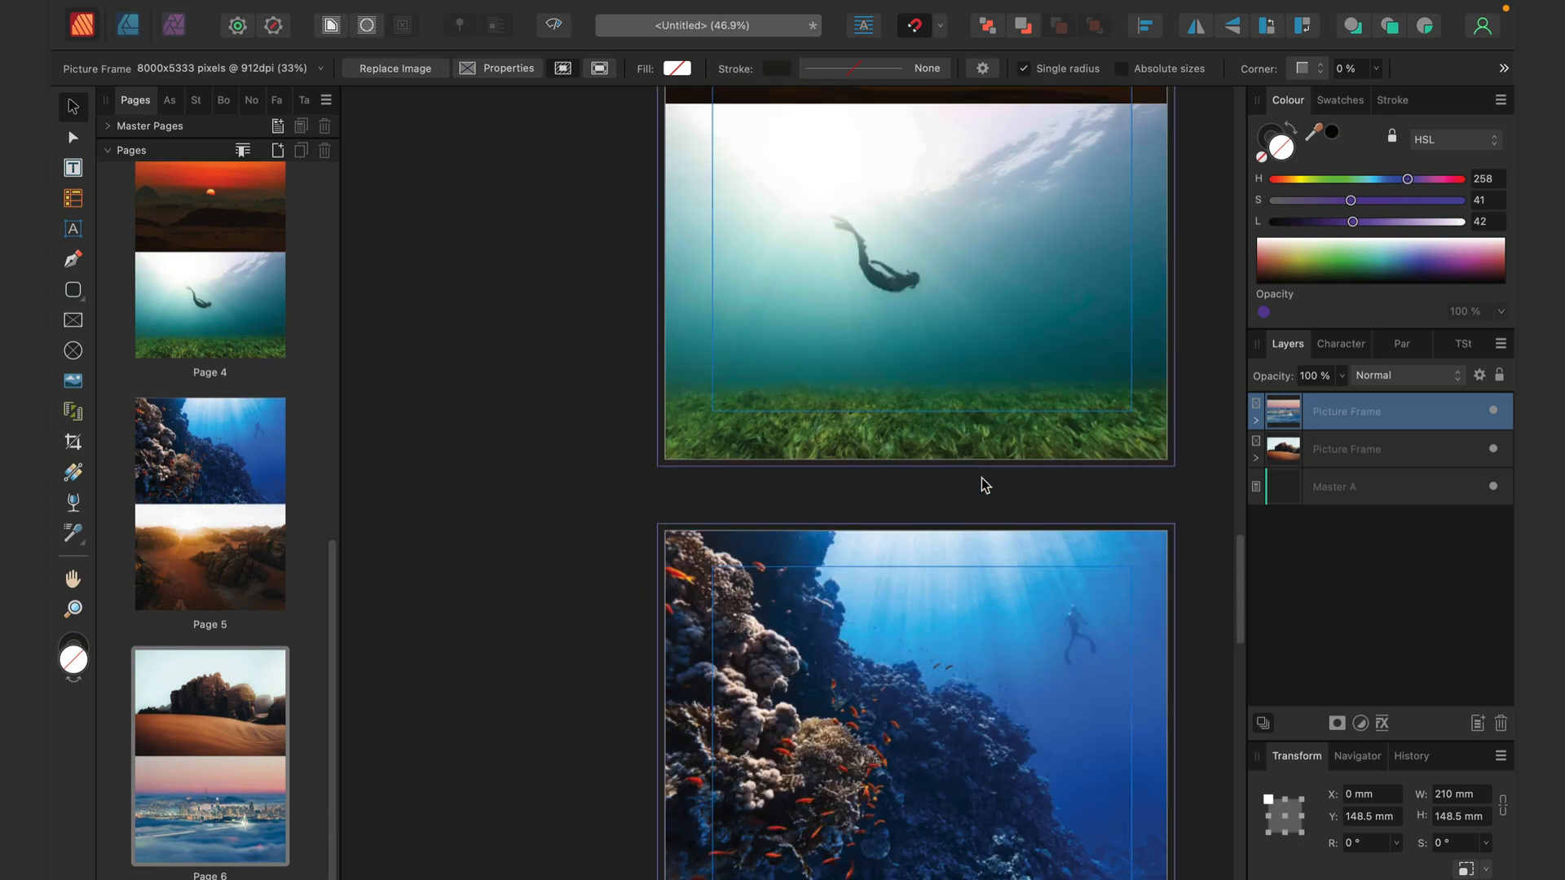
{"action": "scroll", "coordinate": [978, 476], "scroll_direction": "up", "scroll_amount": 3}
{"action": "scroll", "coordinate": [978, 475], "scroll_direction": "up", "scroll_amount": 3}
{"action": "scroll", "coordinate": [977, 475], "scroll_direction": "up", "scroll_amount": 3}
{"action": "scroll", "coordinate": [979, 474], "scroll_direction": "up", "scroll_amount": 2}
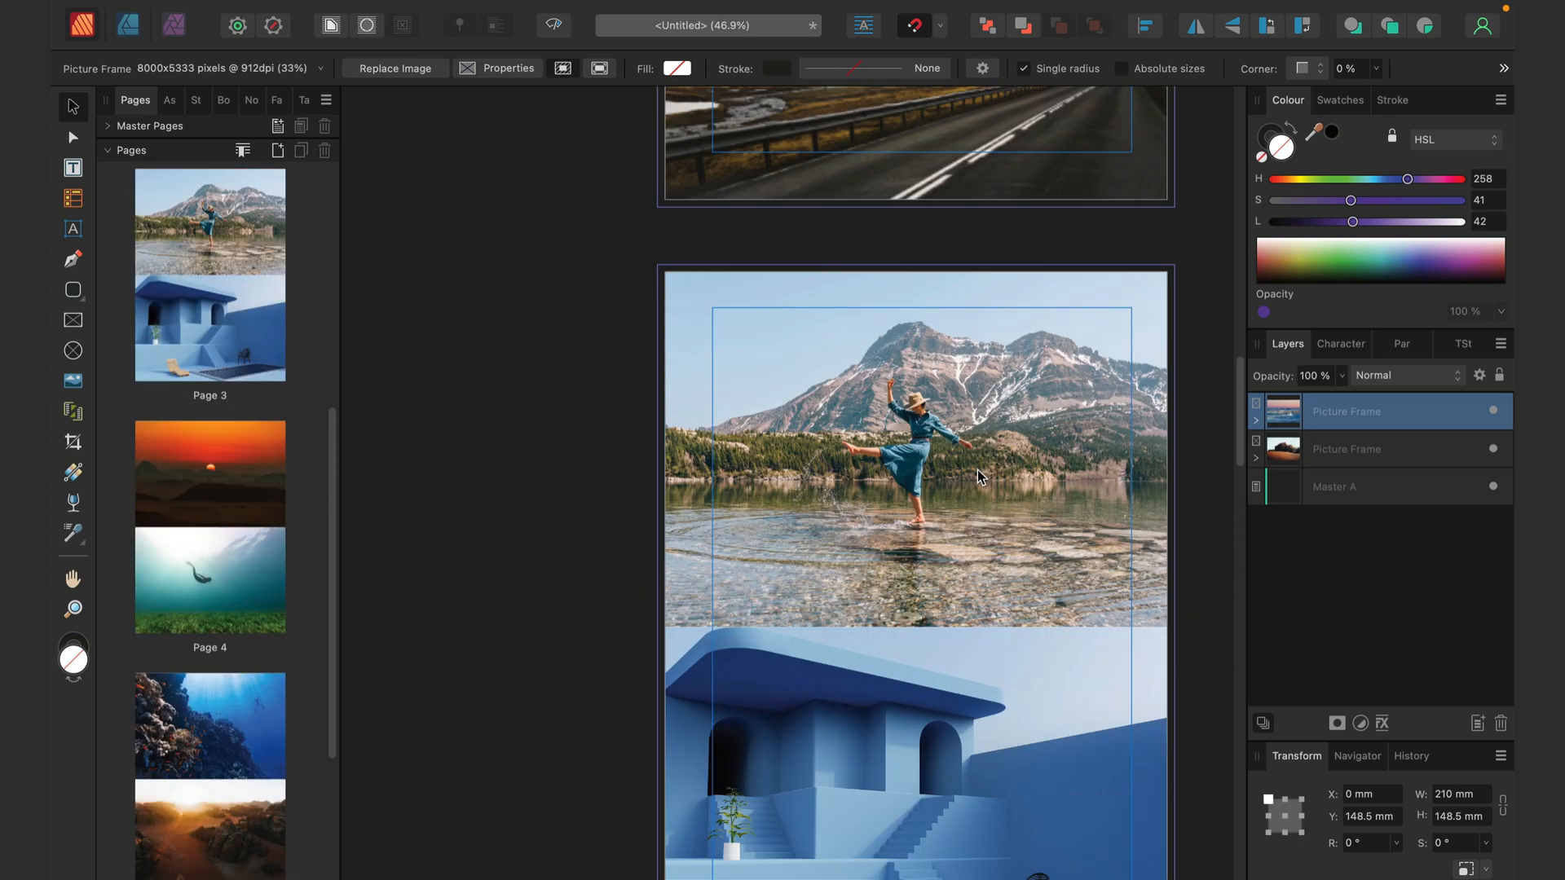
{"action": "scroll", "coordinate": [977, 470], "scroll_direction": "up", "scroll_amount": 7}
{"action": "scroll", "coordinate": [977, 470], "scroll_direction": "up", "scroll_amount": 5}
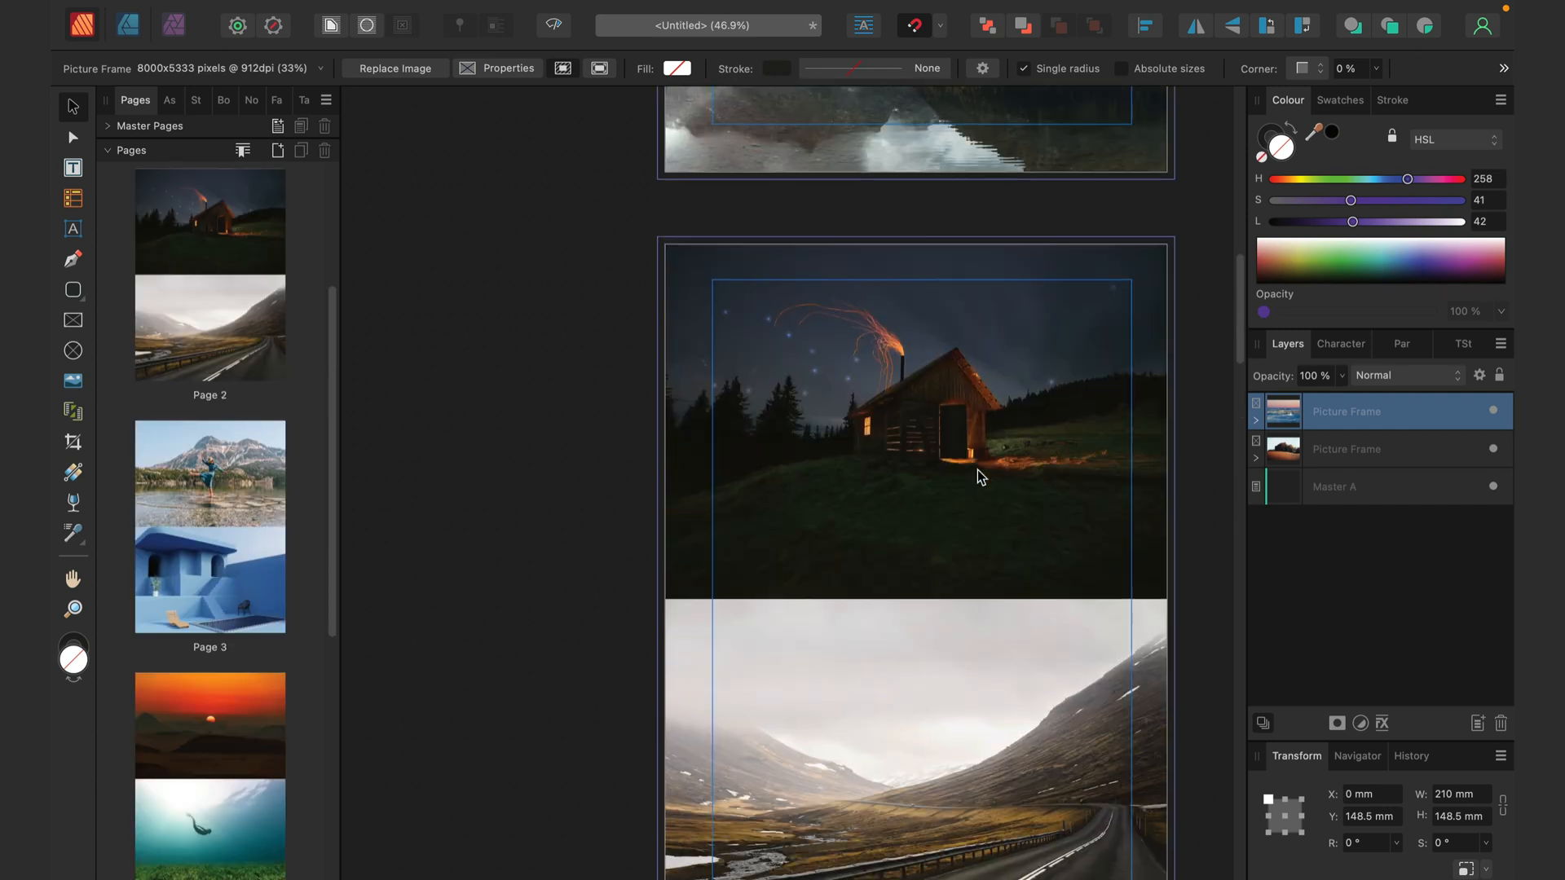
{"action": "scroll", "coordinate": [977, 470], "scroll_direction": "up", "scroll_amount": 5}
{"action": "scroll", "coordinate": [978, 471], "scroll_direction": "up", "scroll_amount": 3}
{"action": "scroll", "coordinate": [978, 473], "scroll_direction": "up", "scroll_amount": 2}
{"action": "scroll", "coordinate": [977, 473], "scroll_direction": "up", "scroll_amount": 1}
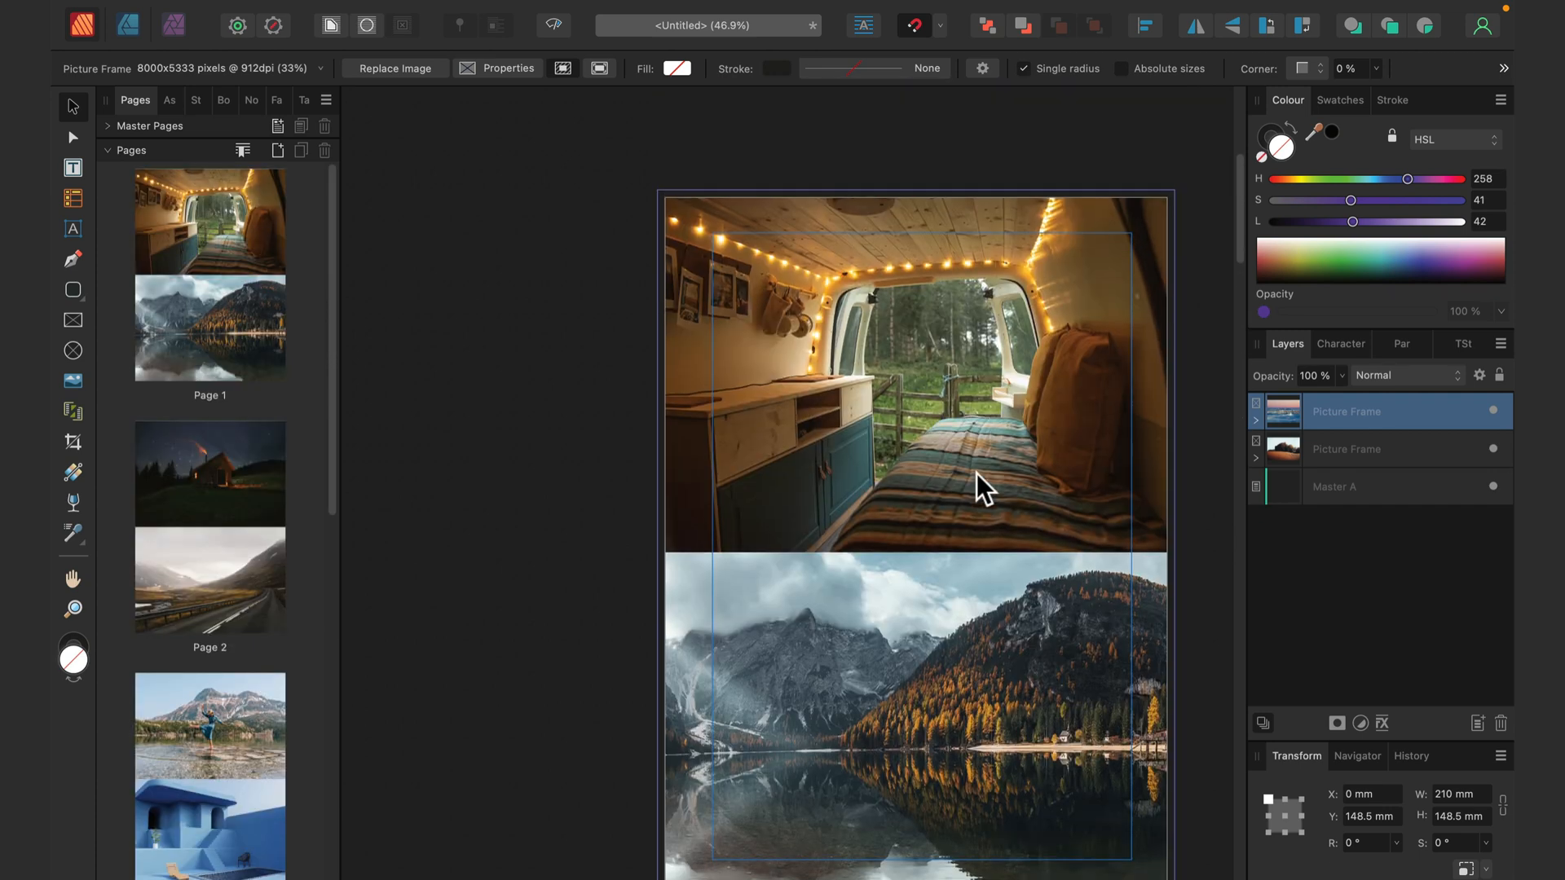
{"action": "scroll", "coordinate": [976, 473], "scroll_direction": "up", "scroll_amount": 1}
{"action": "scroll", "coordinate": [977, 474], "scroll_direction": "down", "scroll_amount": 4}
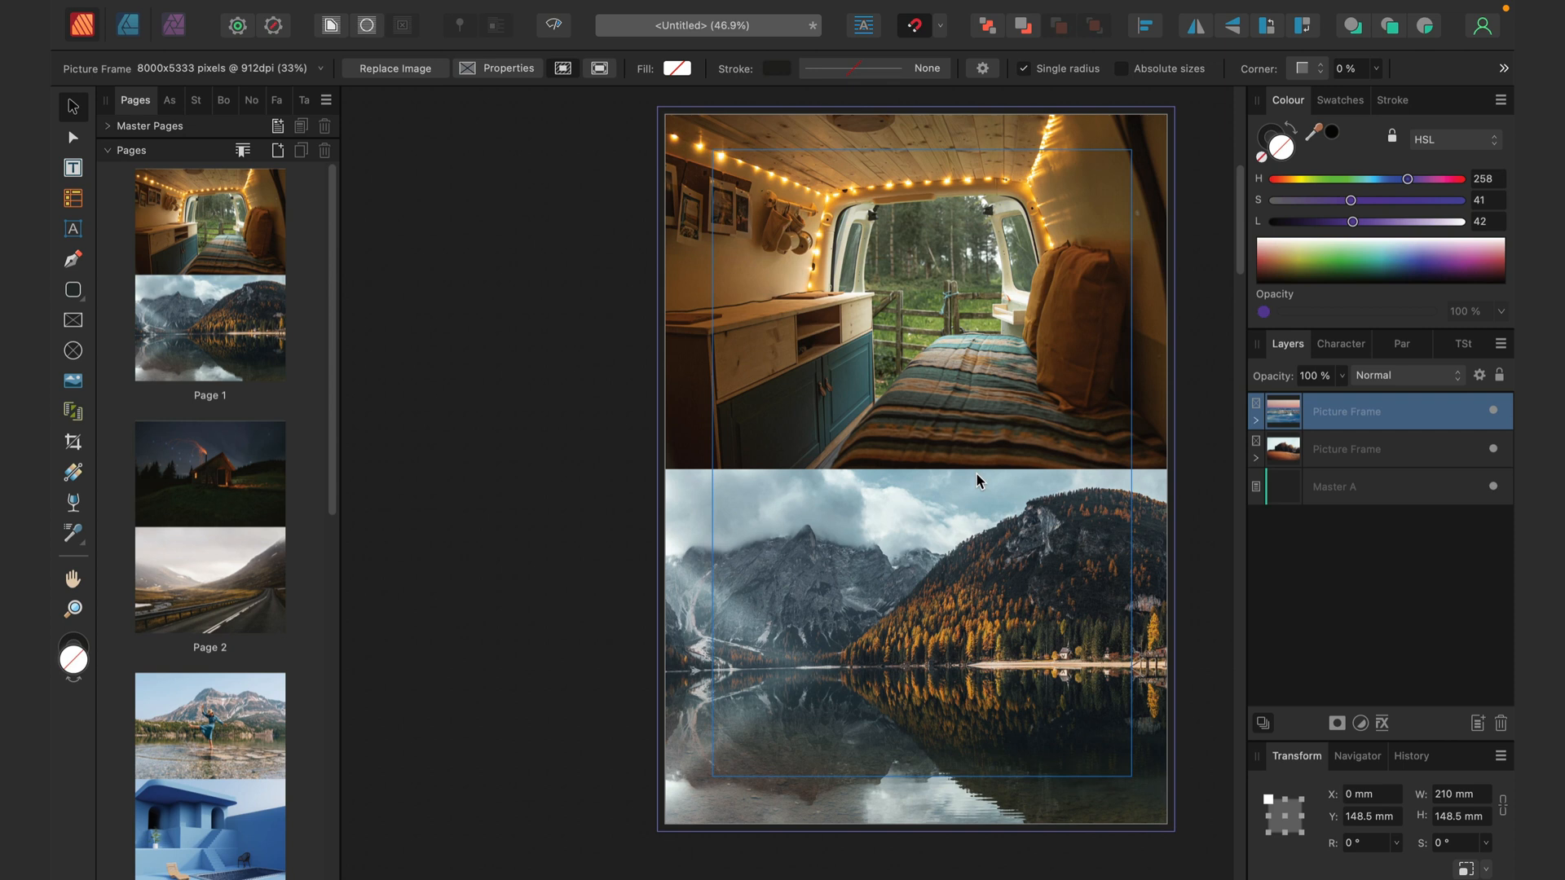